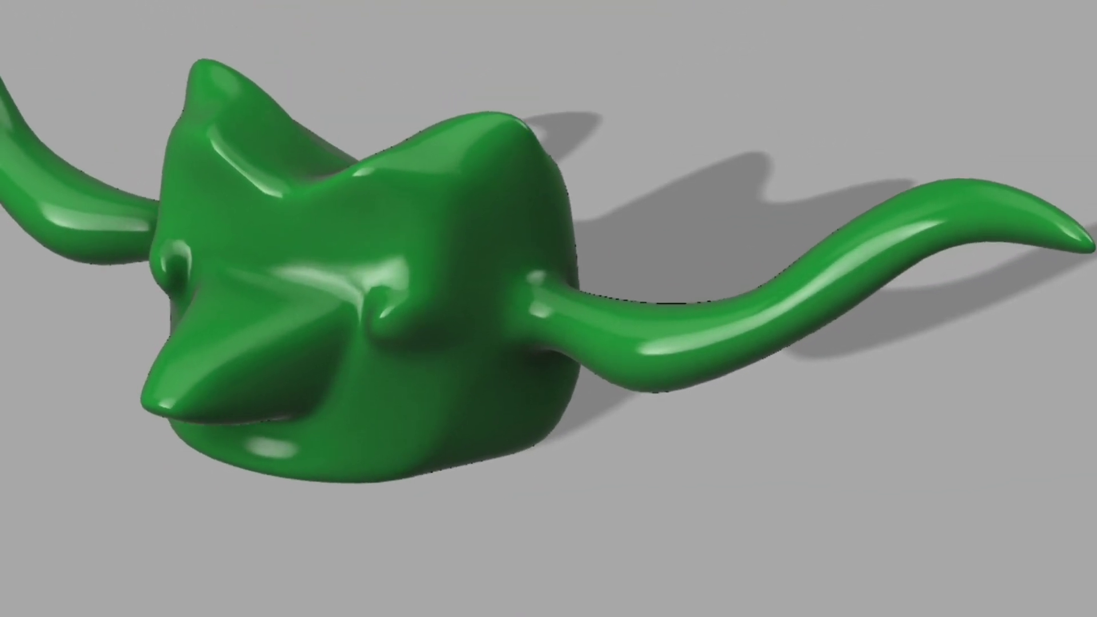
{"action": "middle_click_drag", "start_coordinate": [303, 608], "coordinate": [297, 548]}
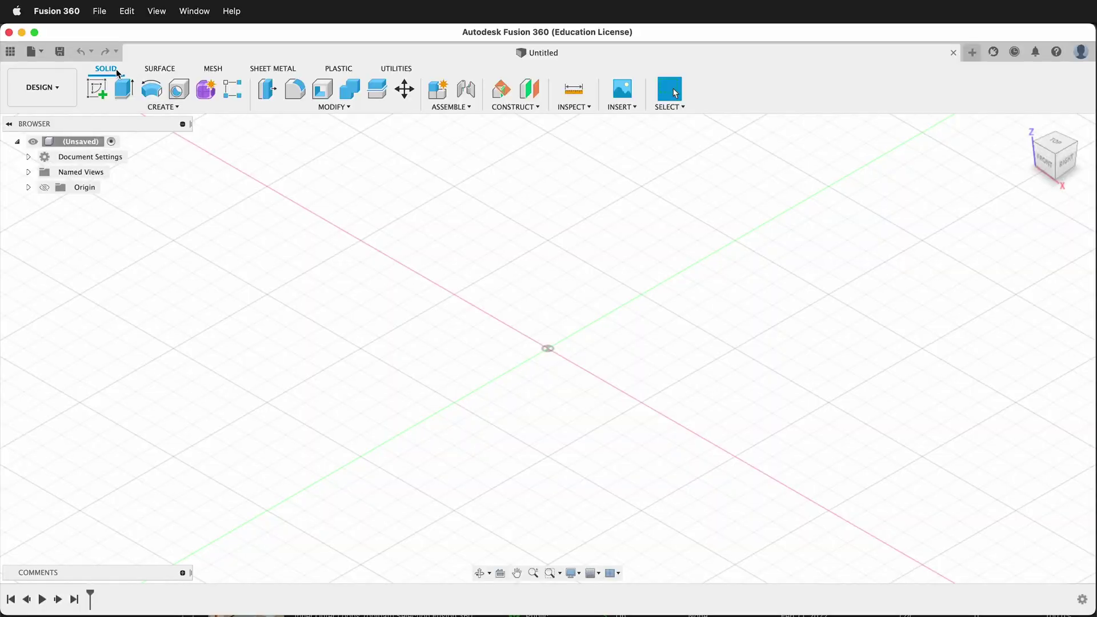
- Start a form and create a box body on the horizontal plane, centred on the origin, raising its height
{"action": "left_click", "coordinate": [206, 91]}
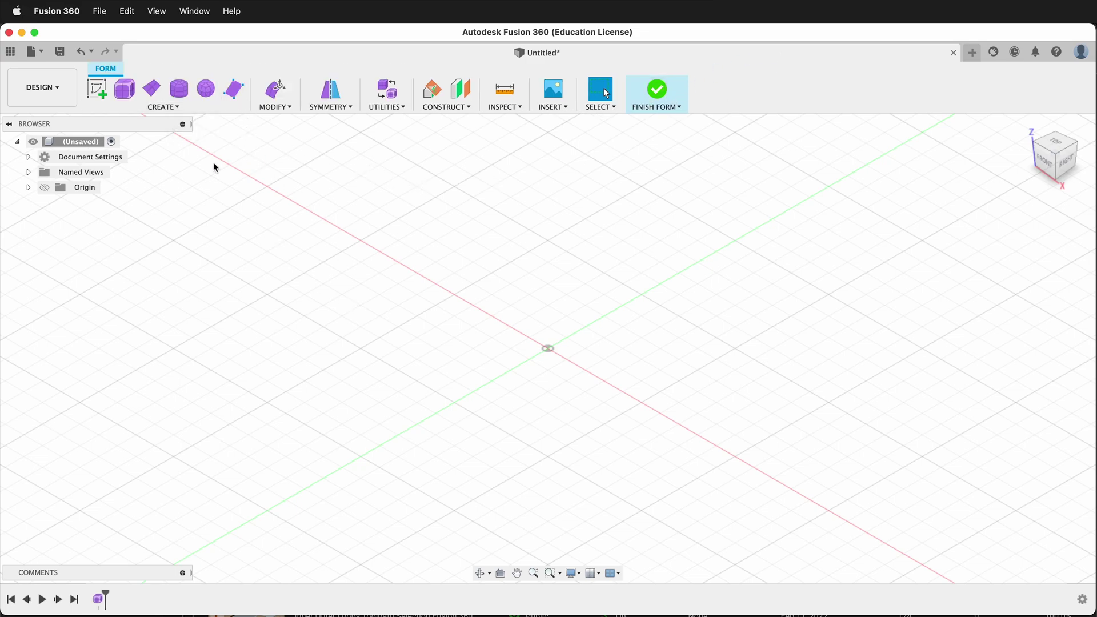
{"action": "left_click", "coordinate": [132, 92]}
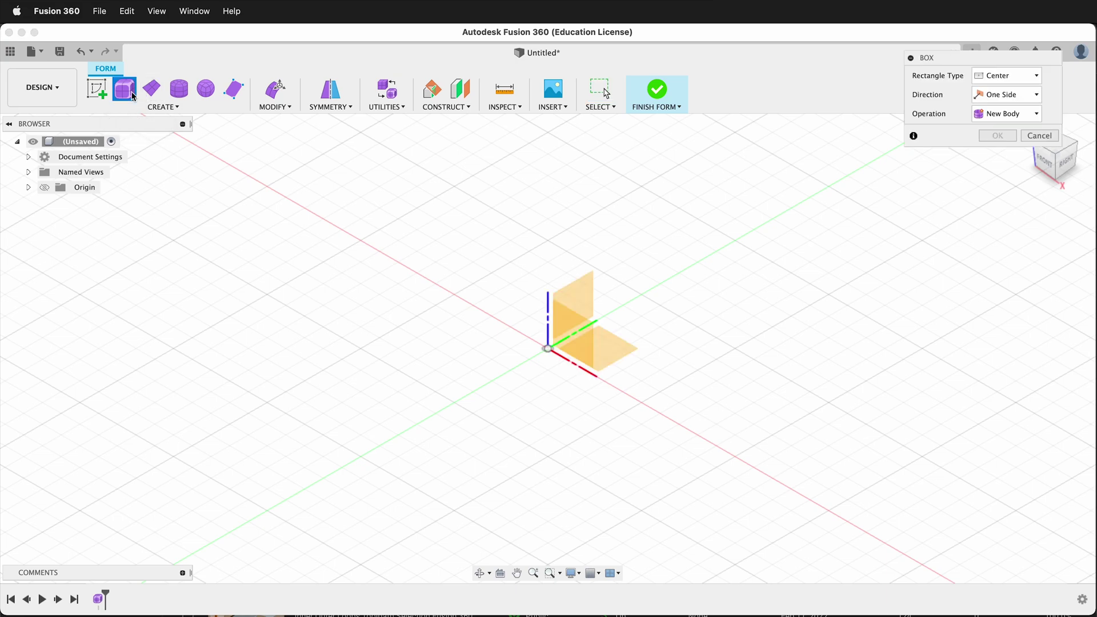
{"action": "left_click", "coordinate": [616, 348]}
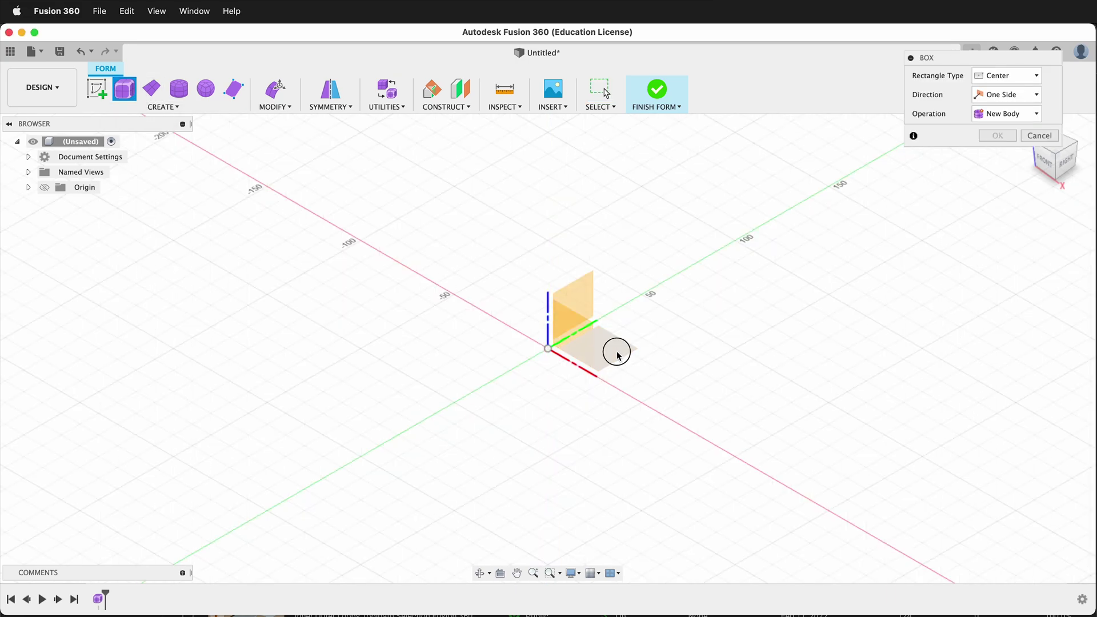
{"action": "left_click", "coordinate": [550, 349]}
{"action": "left_click", "coordinate": [648, 338]}
{"action": "left_click_drag", "start_coordinate": [549, 296], "coordinate": [546, 218]}
{"action": "left_click", "coordinate": [997, 249]}
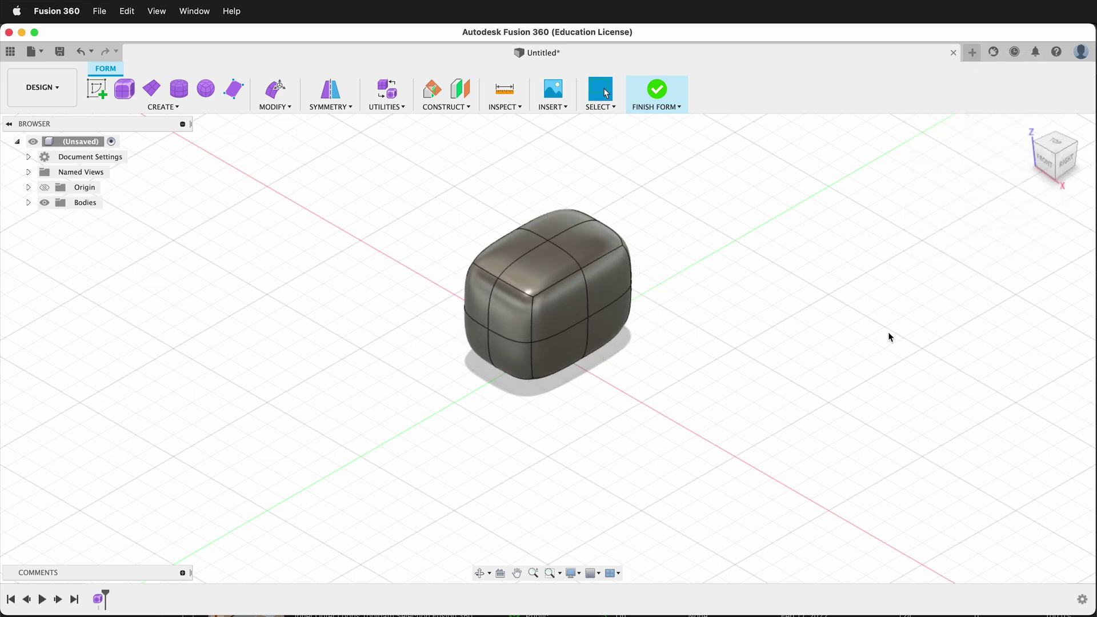
- Create a rectangular form plane beside the box, beyond it along the green axis
{"action": "left_click", "coordinate": [152, 88]}
{"action": "left_click", "coordinate": [844, 289]}
{"action": "left_click", "coordinate": [941, 369]}
{"action": "left_click_drag", "start_coordinate": [818, 320], "coordinate": [770, 337]}
{"action": "key", "text": "Return"}
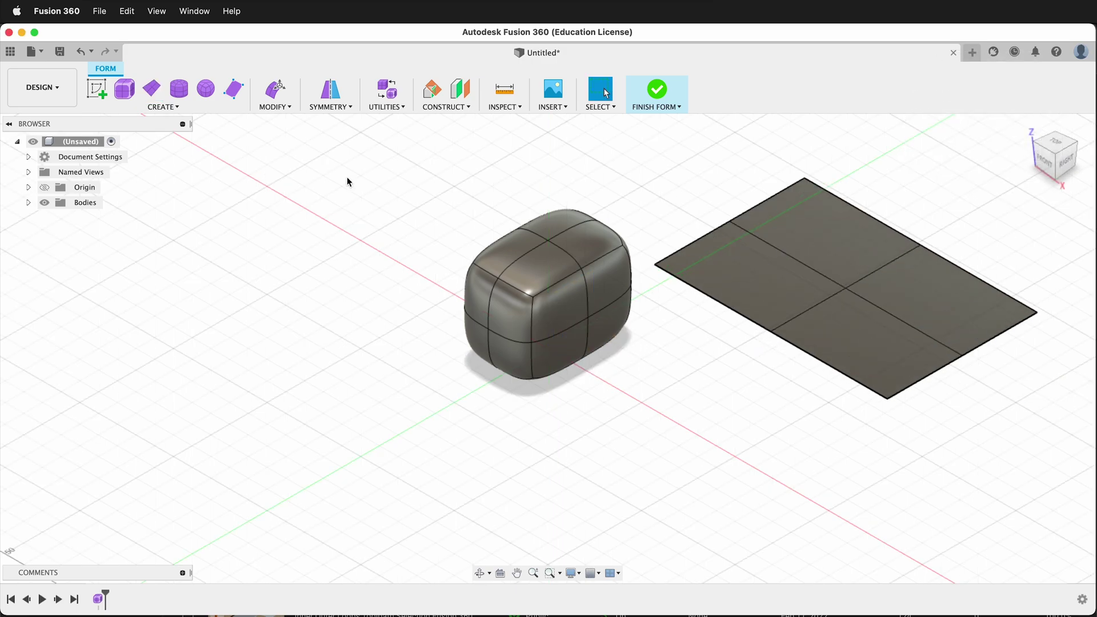
- Create a form cylinder about 44 mm in diameter and 50 mm high on the opposite side of the box from the plane
{"action": "left_click", "coordinate": [179, 89]}
{"action": "left_click", "coordinate": [260, 265]}
{"action": "left_click", "coordinate": [299, 296]}
{"action": "left_click_drag", "start_coordinate": [260, 206], "coordinate": [277, 182]}
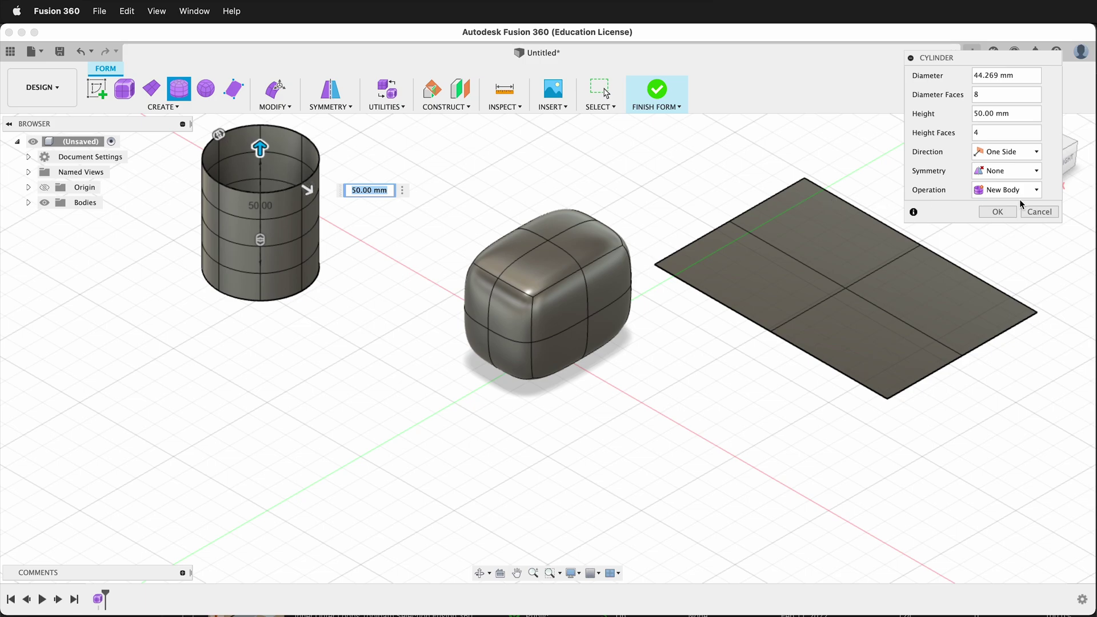
{"action": "left_click", "coordinate": [997, 212]}
- Create a quadball with a 50 mm diameter in front of the cylinder
{"action": "left_click", "coordinate": [204, 91]}
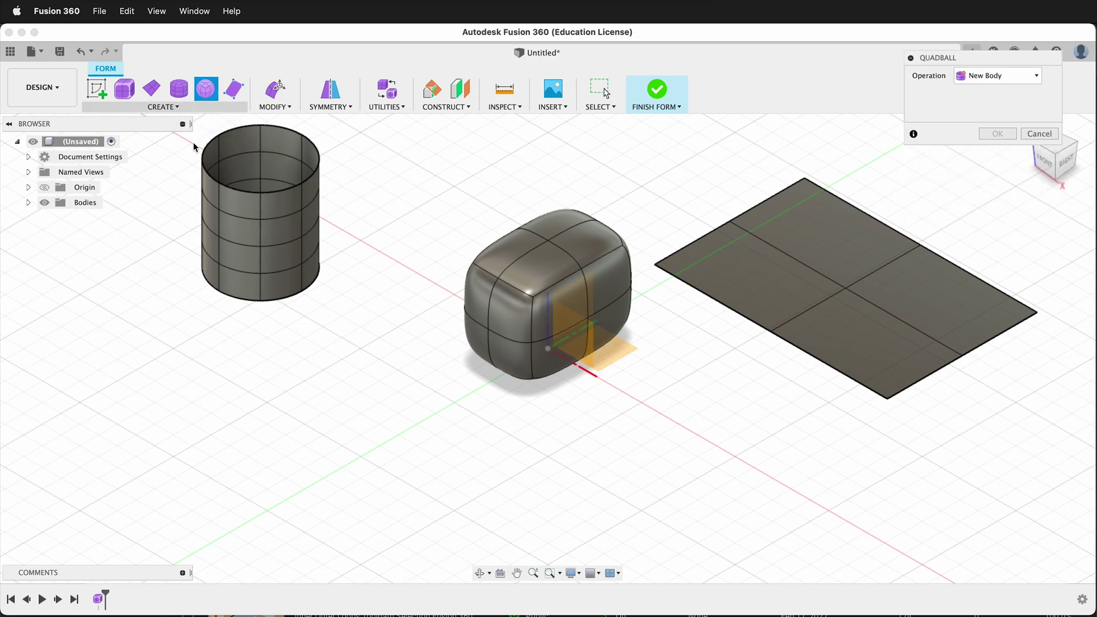
{"action": "left_click", "coordinate": [299, 367]}
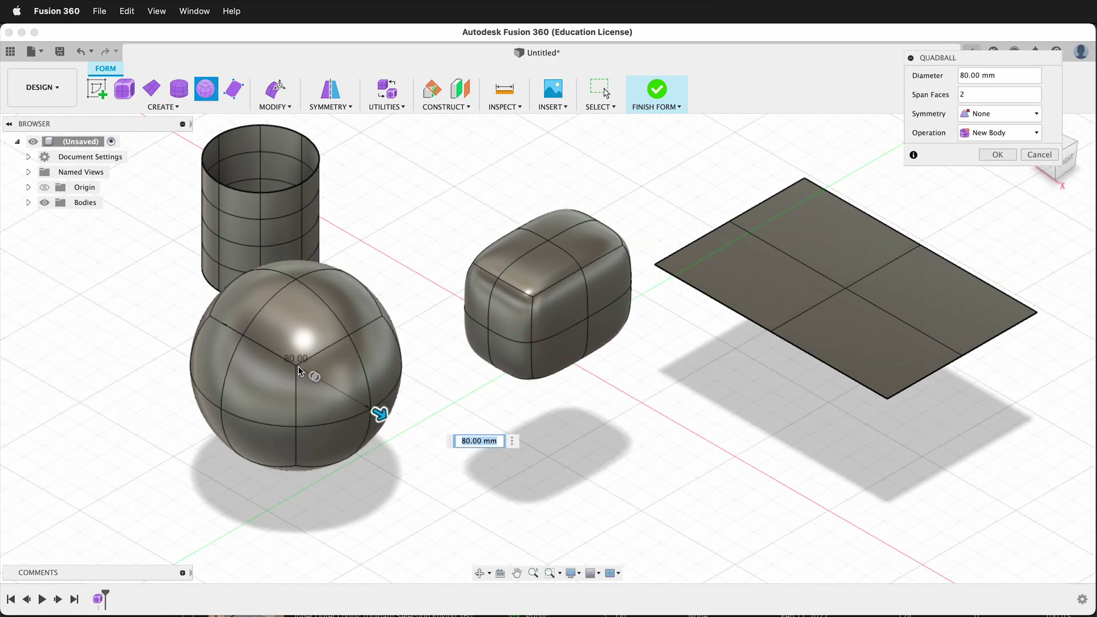
{"action": "type", "text": "50"}
{"action": "key", "text": "Tab"}
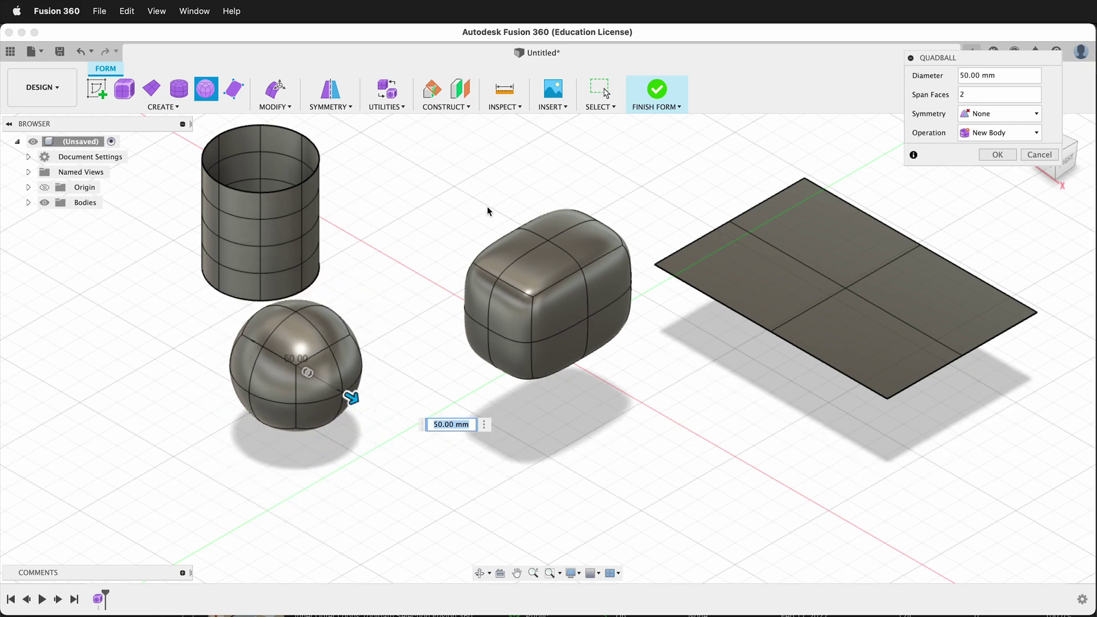
{"action": "left_click", "coordinate": [997, 154]}
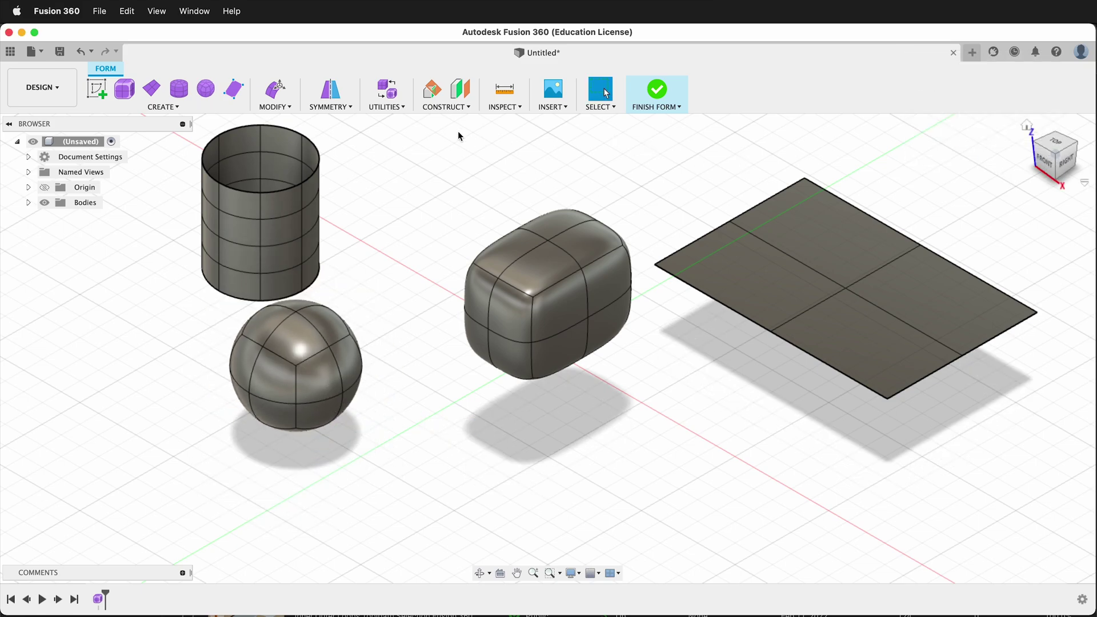
- Draw a four-sided form face on the horizontal plane in front of the box, using the Face tool
{"action": "left_click", "coordinate": [233, 89]}
{"action": "scroll", "coordinate": [421, 157], "scroll_direction": "down", "scroll_amount": 2}
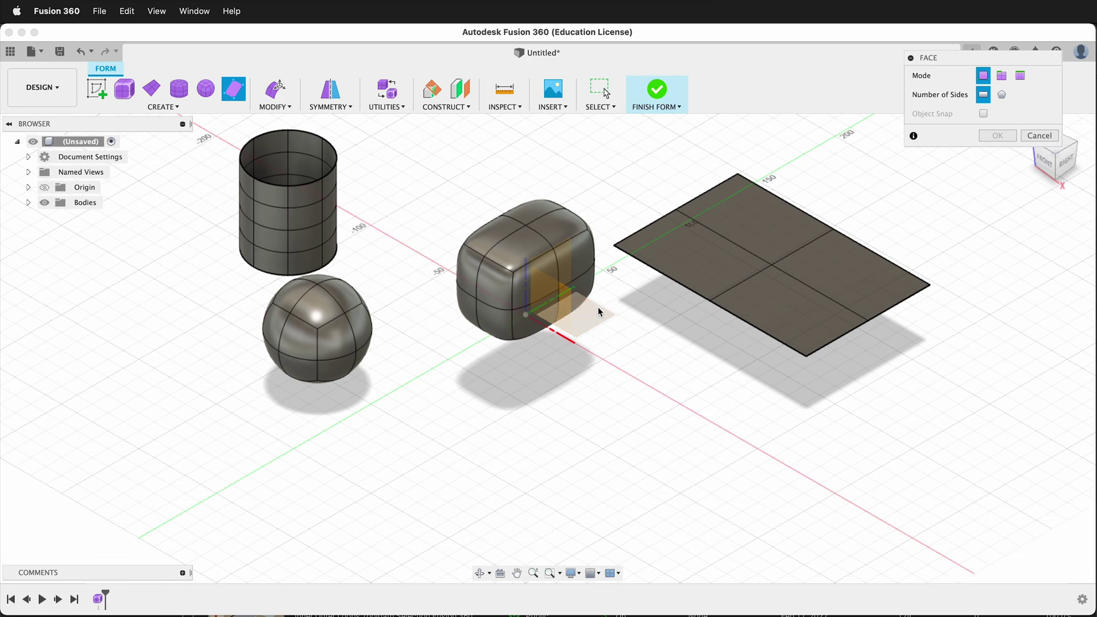
{"action": "left_click", "coordinate": [598, 347]}
{"action": "left_click", "coordinate": [449, 441]}
{"action": "left_click", "coordinate": [629, 359]}
{"action": "left_click", "coordinate": [753, 441]}
{"action": "left_click", "coordinate": [646, 518]}
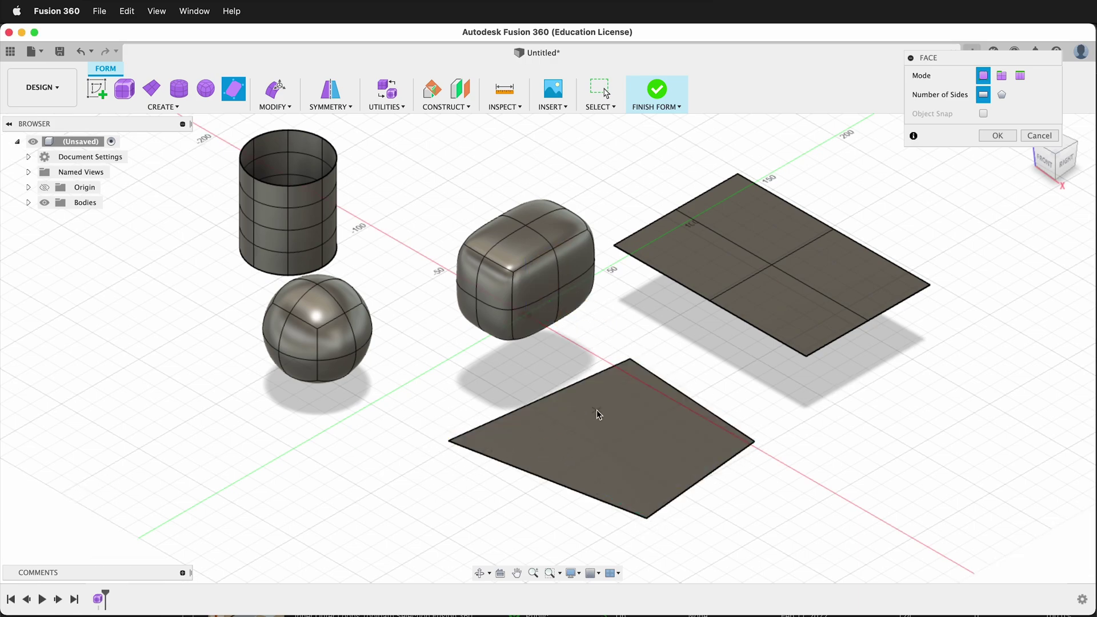
- Draw a second four-sided face that shares one corner with the first face
{"action": "middle_click_drag", "start_coordinate": [604, 403], "coordinate": [611, 330], "text": "shift"}
{"action": "scroll", "coordinate": [595, 412], "scroll_direction": "up", "scroll_amount": 3}
{"action": "scroll", "coordinate": [592, 434], "scroll_direction": "down", "scroll_amount": 3}
{"action": "scroll", "coordinate": [610, 329], "scroll_direction": "down", "scroll_amount": 3}
{"action": "left_click", "coordinate": [714, 403]}
{"action": "left_click", "coordinate": [791, 373]}
{"action": "left_click", "coordinate": [833, 444]}
{"action": "left_click", "coordinate": [720, 516]}
- Draw a third four-sided face along the first face's front edge, joined to the second face's nearest corner
{"action": "left_click", "coordinate": [651, 466]}
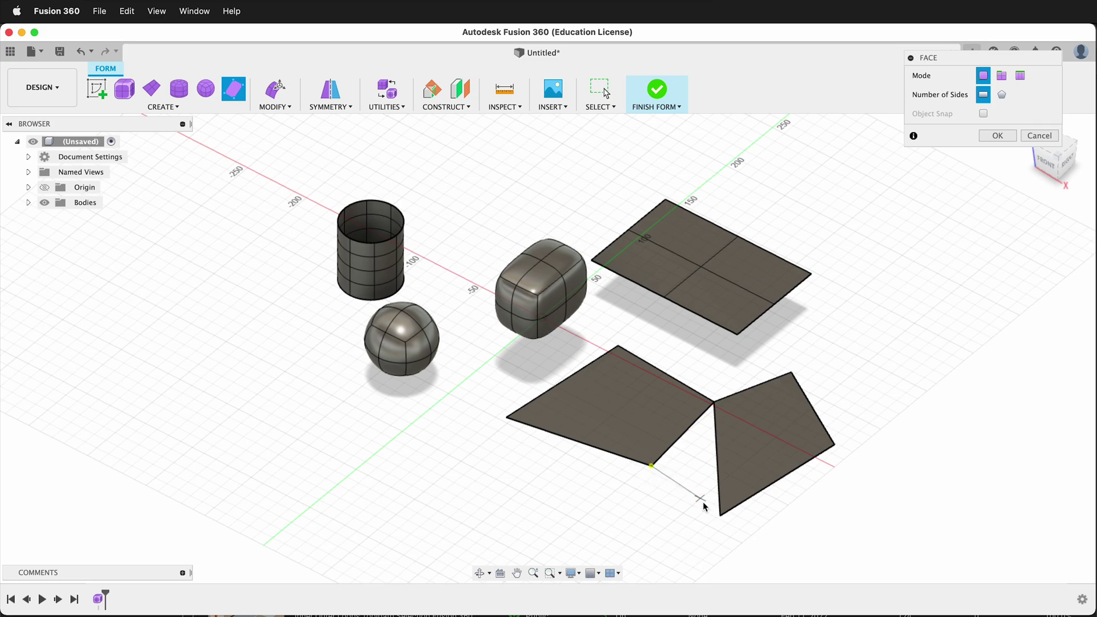
{"action": "left_click", "coordinate": [719, 515]}
{"action": "left_click", "coordinate": [551, 524]}
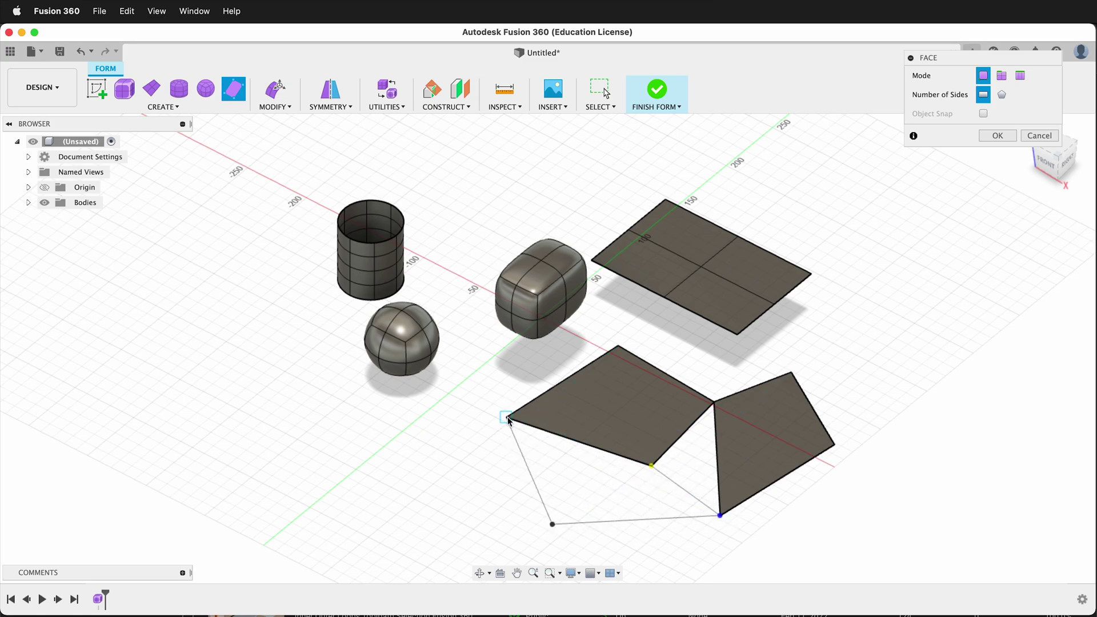
{"action": "left_click", "coordinate": [506, 418]}
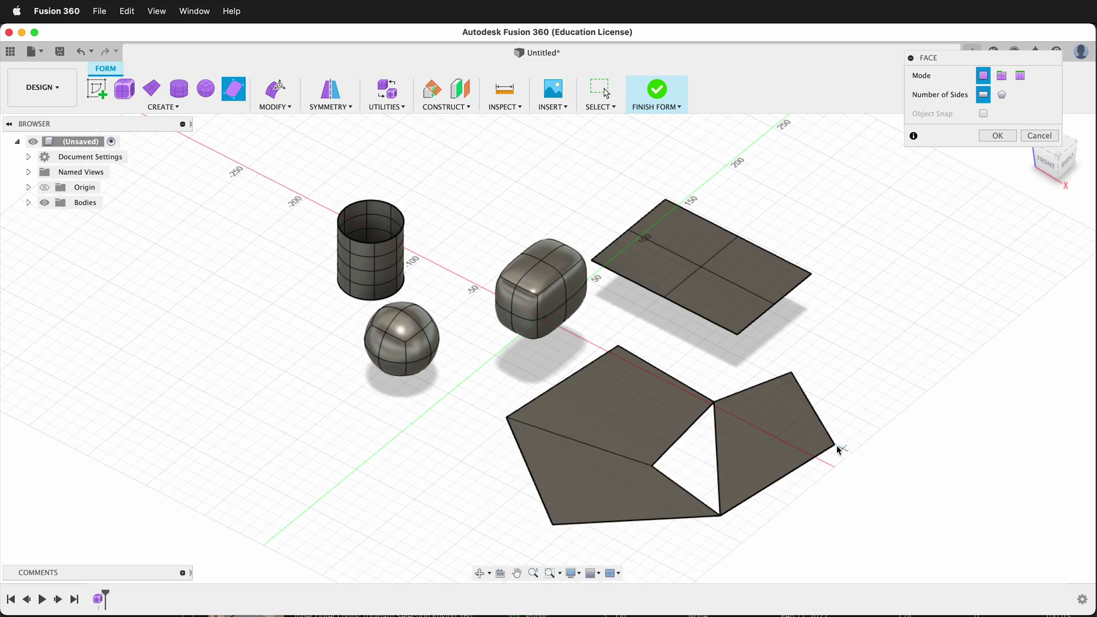
- Create a torus on the horizontal plane beyond the cylinder and quadball, about 81 mm and 40 mm in its two diameters
{"action": "left_click", "coordinate": [171, 107]}
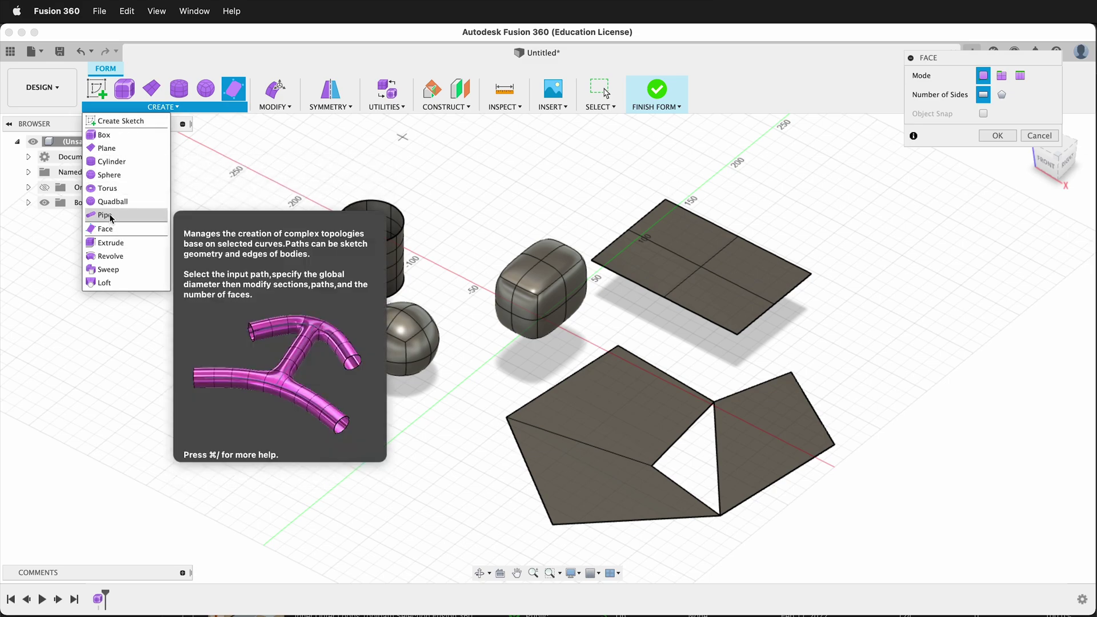
{"action": "left_click", "coordinate": [107, 188]}
{"action": "left_click", "coordinate": [625, 313]}
{"action": "left_click", "coordinate": [136, 327]}
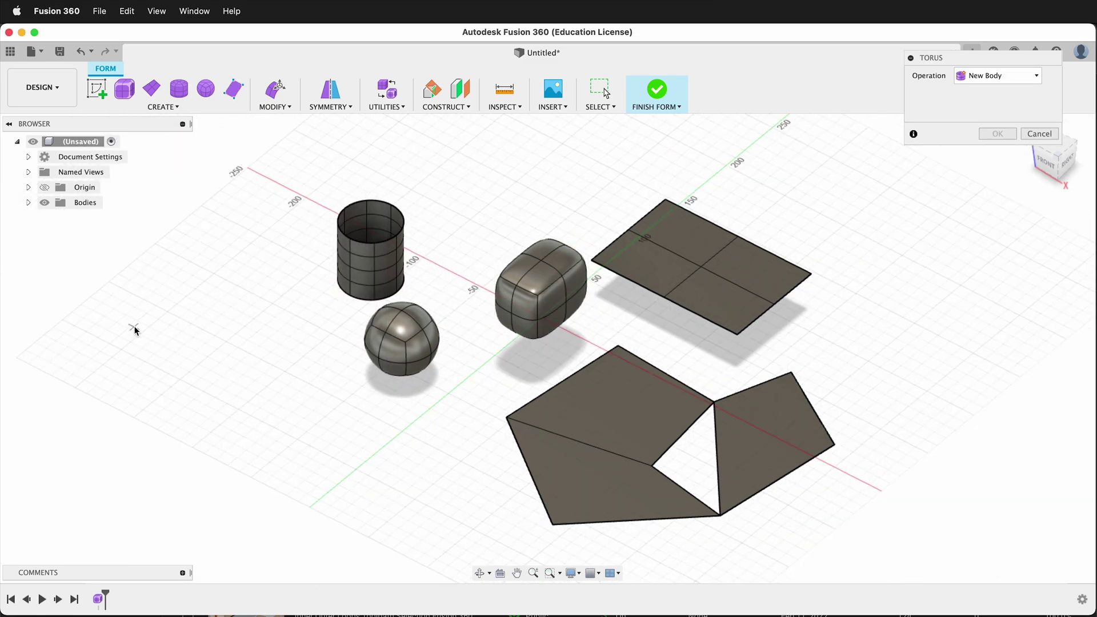
{"action": "left_click", "coordinate": [197, 325]}
{"action": "mouse_move", "coordinate": [197, 313]}
{"action": "left_mouse_down"}
{"action": "mouse_move", "coordinate": [196, 277]}
{"action": "mouse_move", "coordinate": [196, 294]}
{"action": "left_mouse_up"}
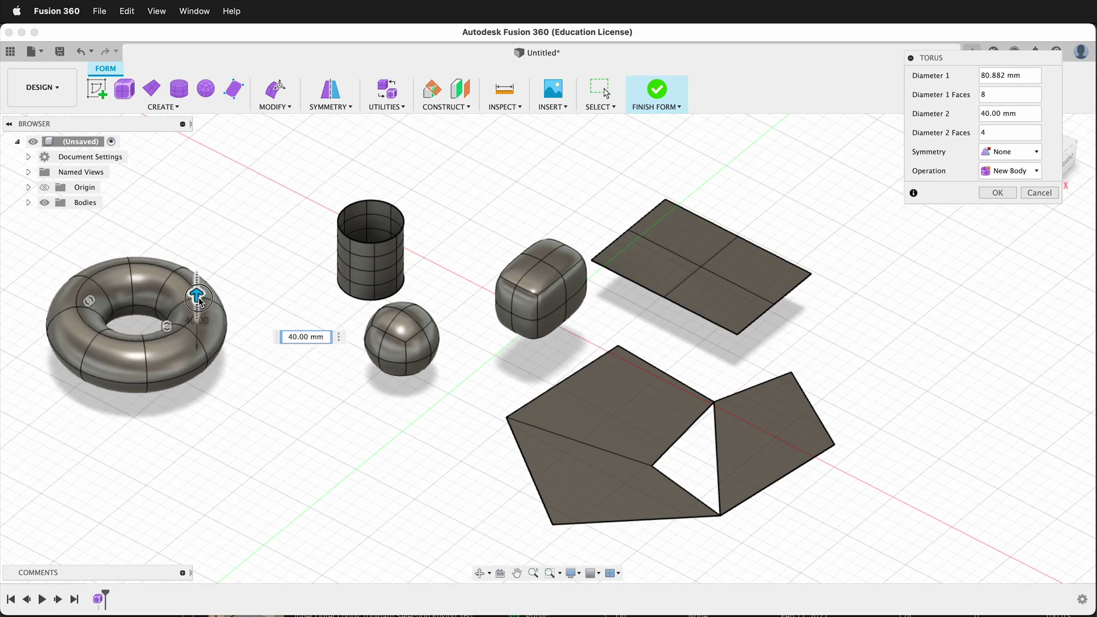
{"action": "left_click", "coordinate": [997, 192]}
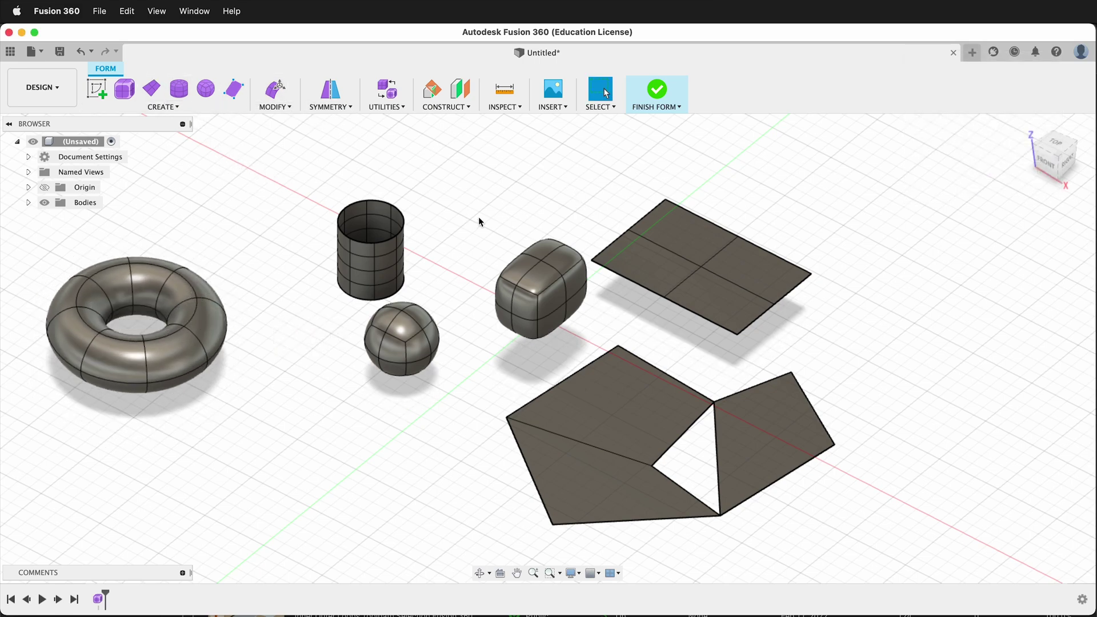
- Place a new centred form box on the horizontal plane behind the flat plane, about 180 by 86 mm
{"action": "left_click", "coordinate": [124, 89]}
{"action": "scroll", "coordinate": [362, 455], "scroll_direction": "down", "scroll_amount": 3}
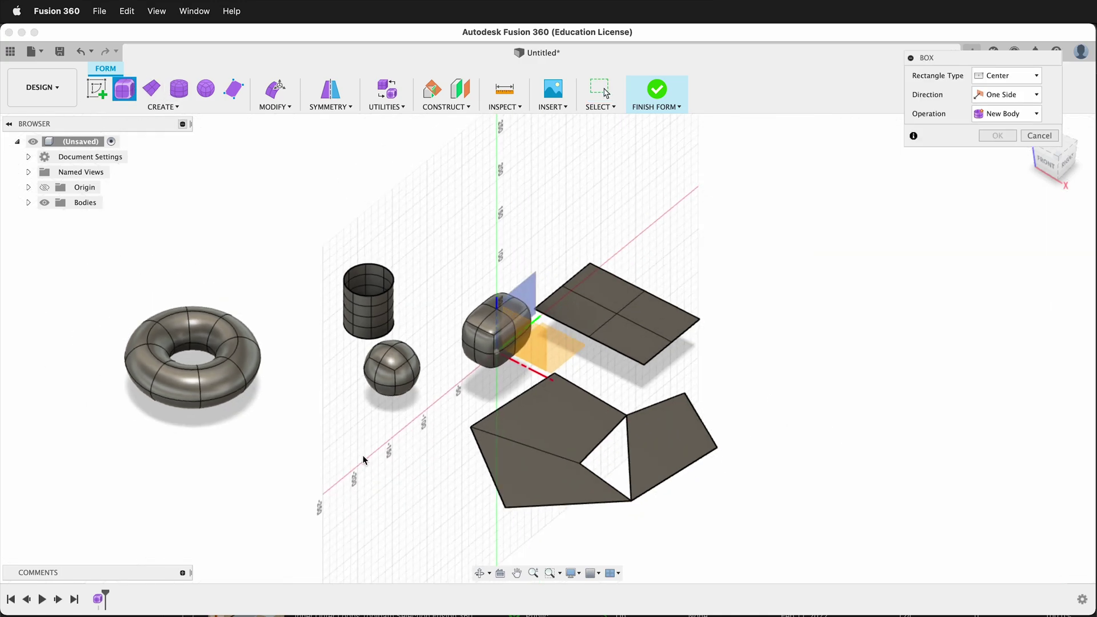
{"action": "left_click", "coordinate": [548, 334]}
{"action": "left_click", "coordinate": [676, 211]}
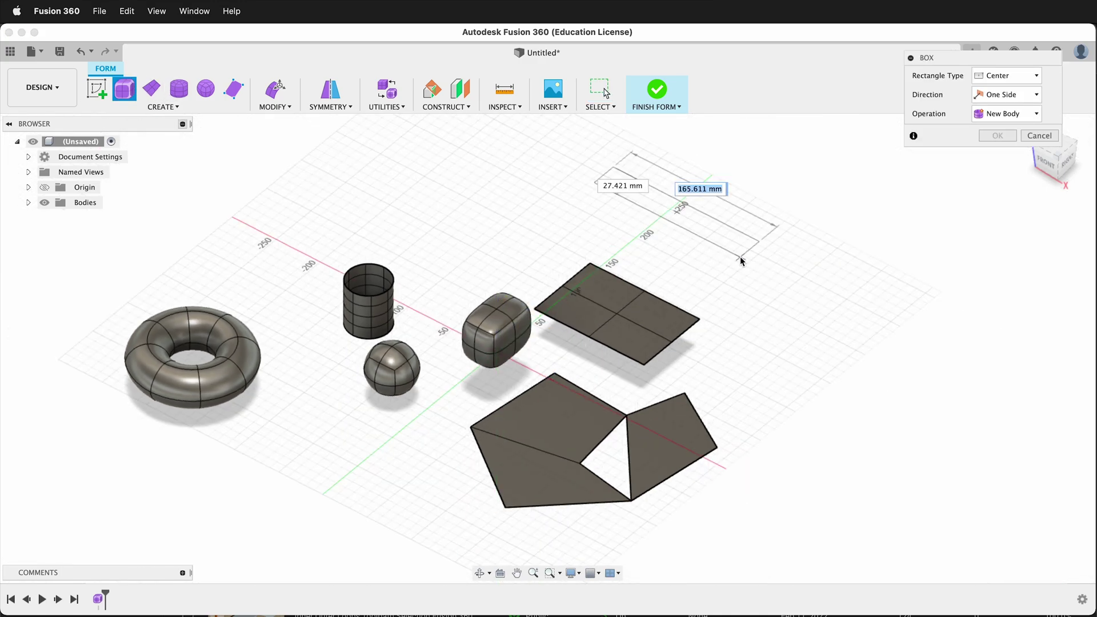
{"action": "left_click", "coordinate": [785, 227]}
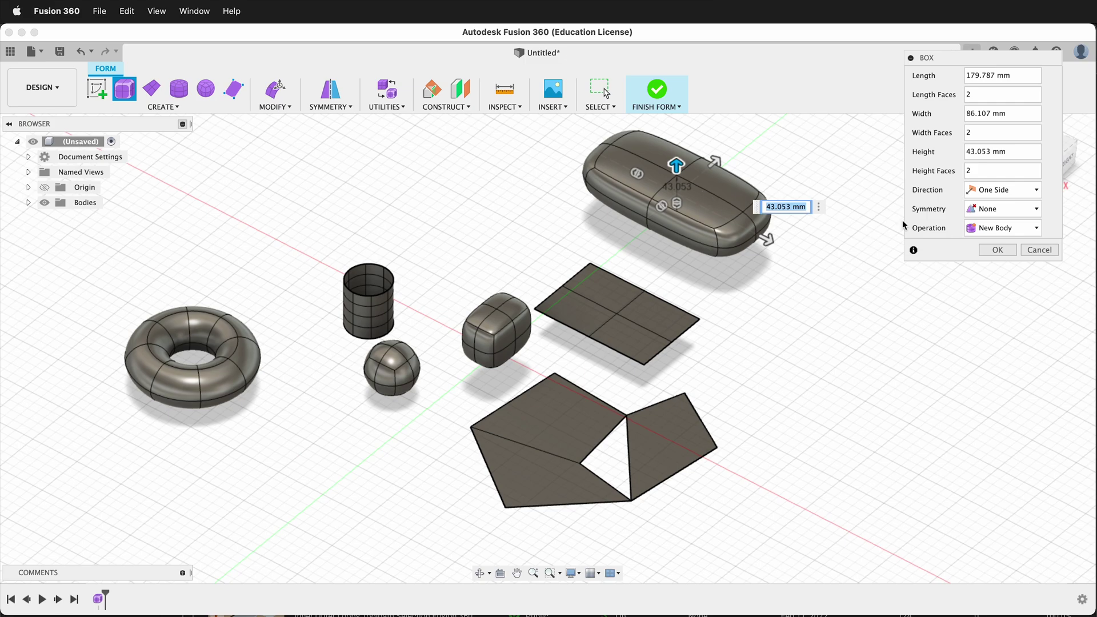
- Set the new box's length, width and height to 50 mm each
{"action": "left_click", "coordinate": [982, 75]}
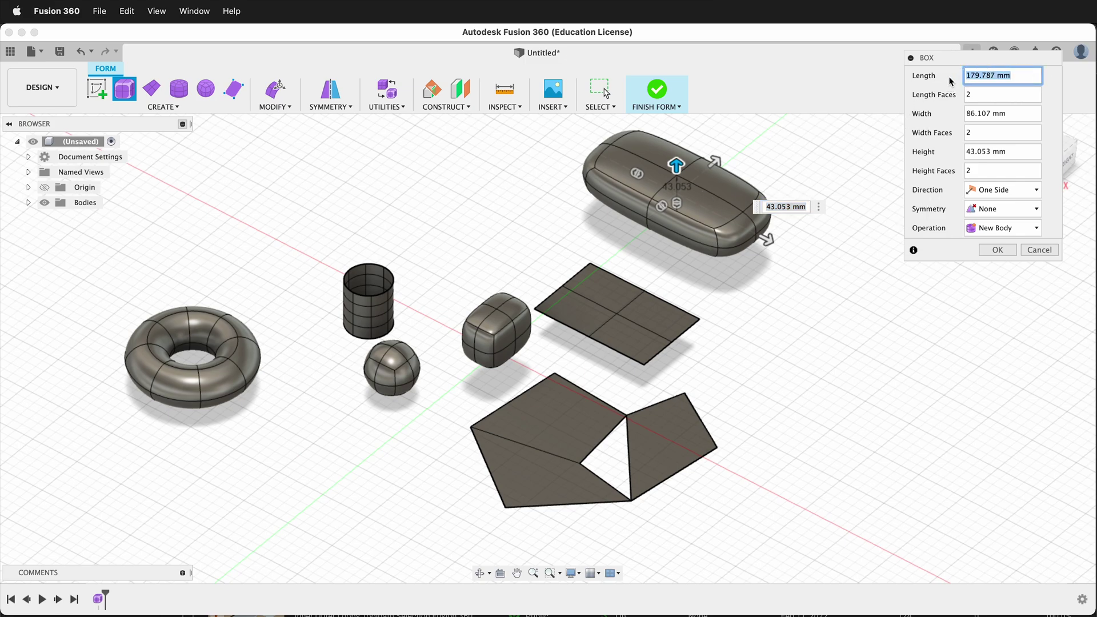
{"action": "type", "text": "50"}
{"action": "left_click", "coordinate": [962, 114]}
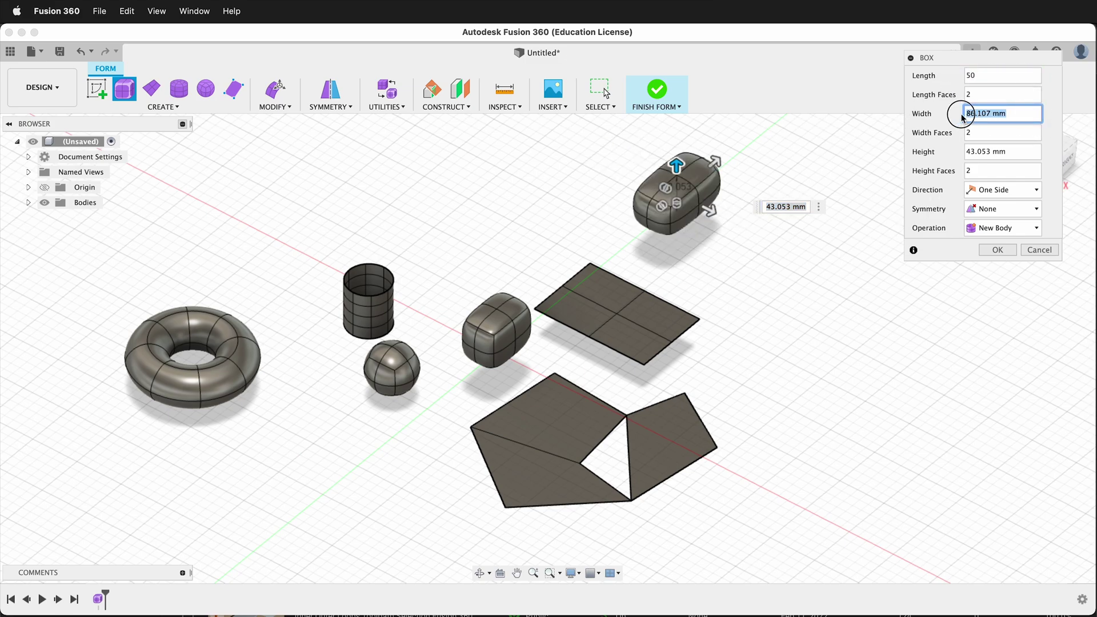
{"action": "type", "text": "50"}
{"action": "left_click", "coordinate": [1006, 151]}
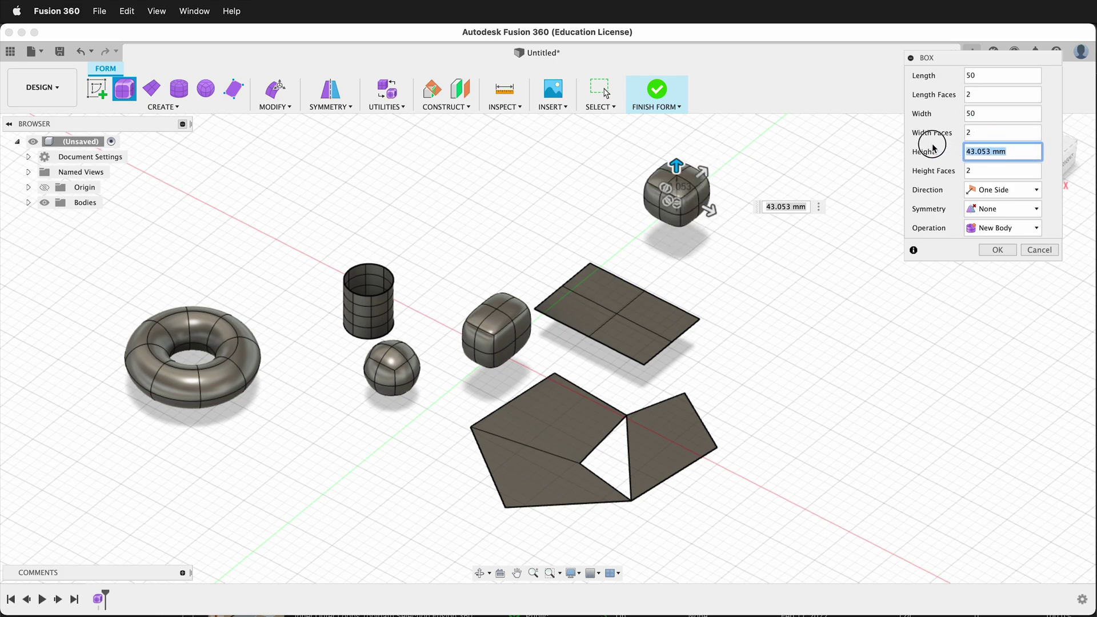
{"action": "type", "text": "50"}
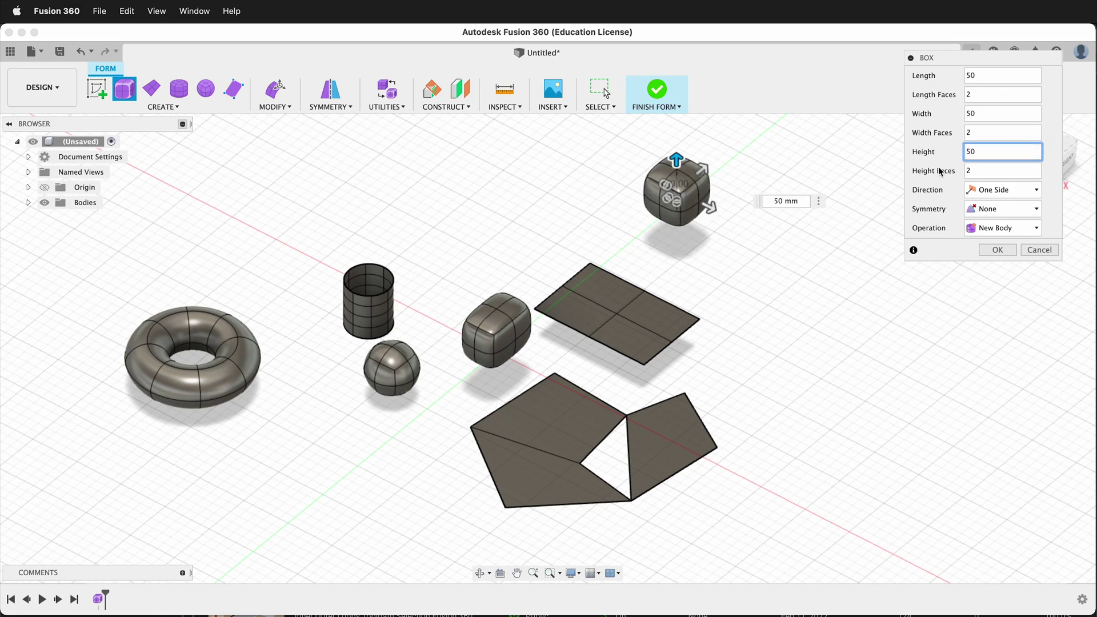
- Divide the box into 4 length faces, 10 width faces and 22 height faces, and create it
{"action": "left_click", "coordinate": [999, 99]}
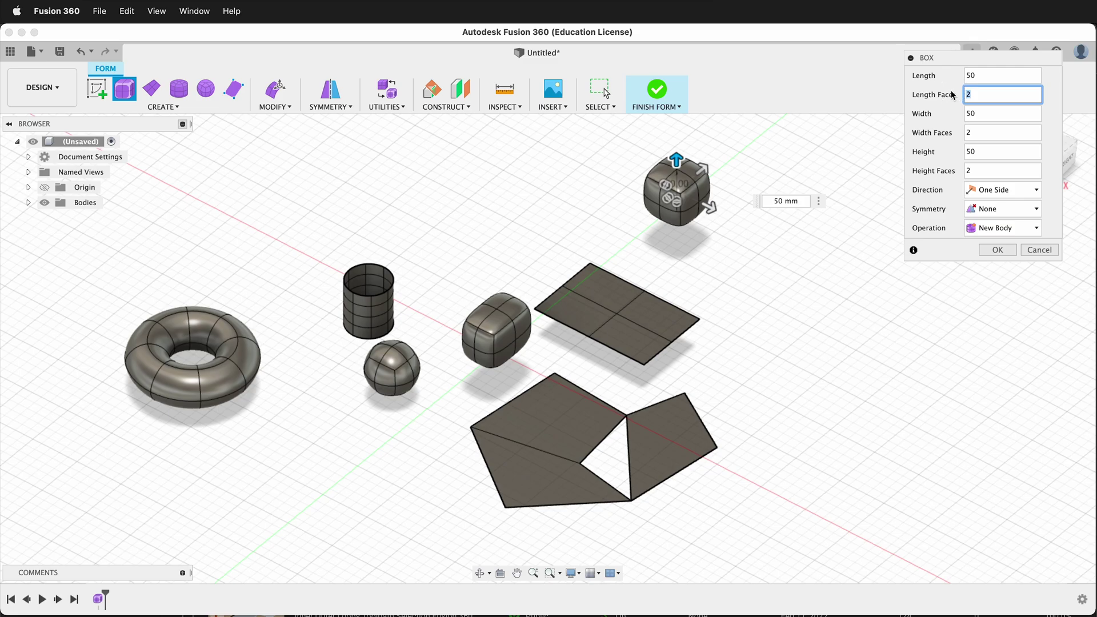
{"action": "scroll", "coordinate": [710, 172], "scroll_direction": "up", "scroll_amount": 6}
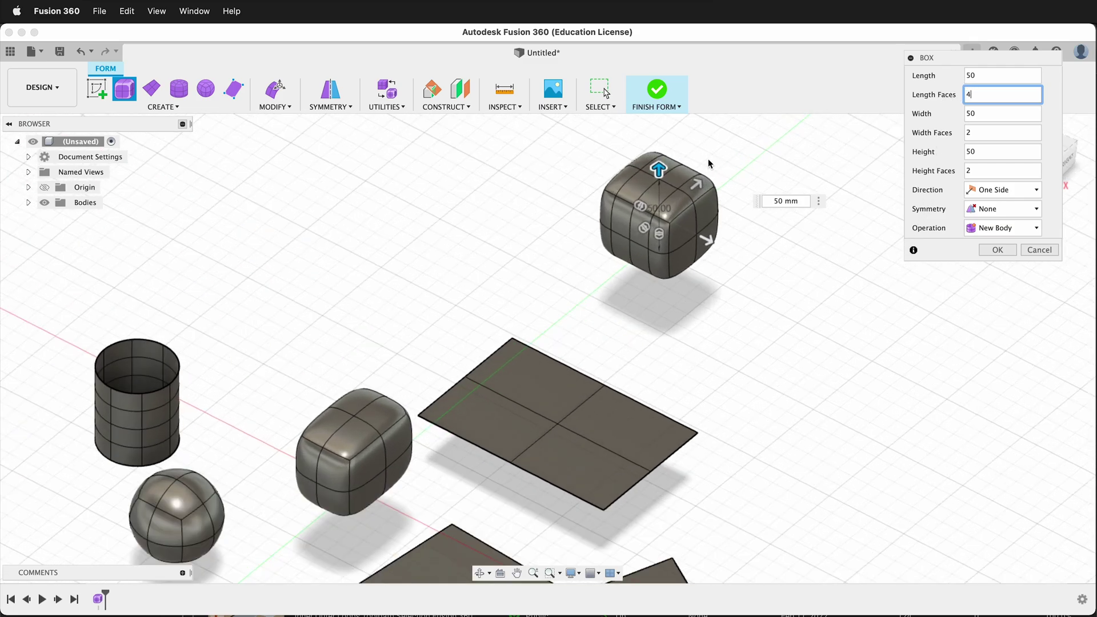
{"action": "left_click", "coordinate": [1004, 135]}
{"action": "type", "text": "1"}
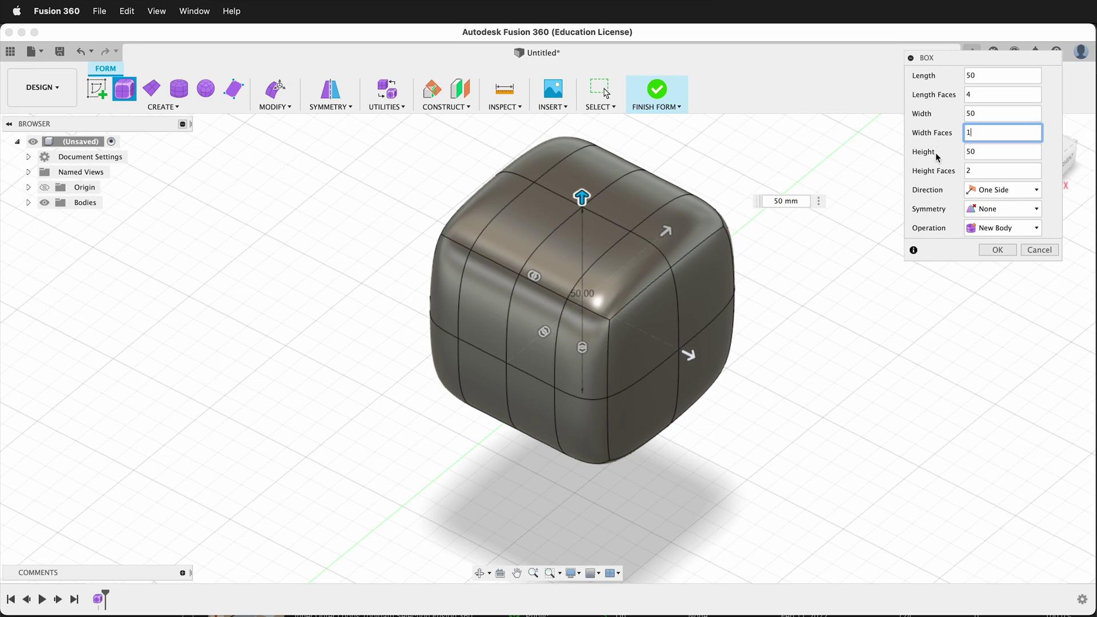
{"action": "type", "text": "0"}
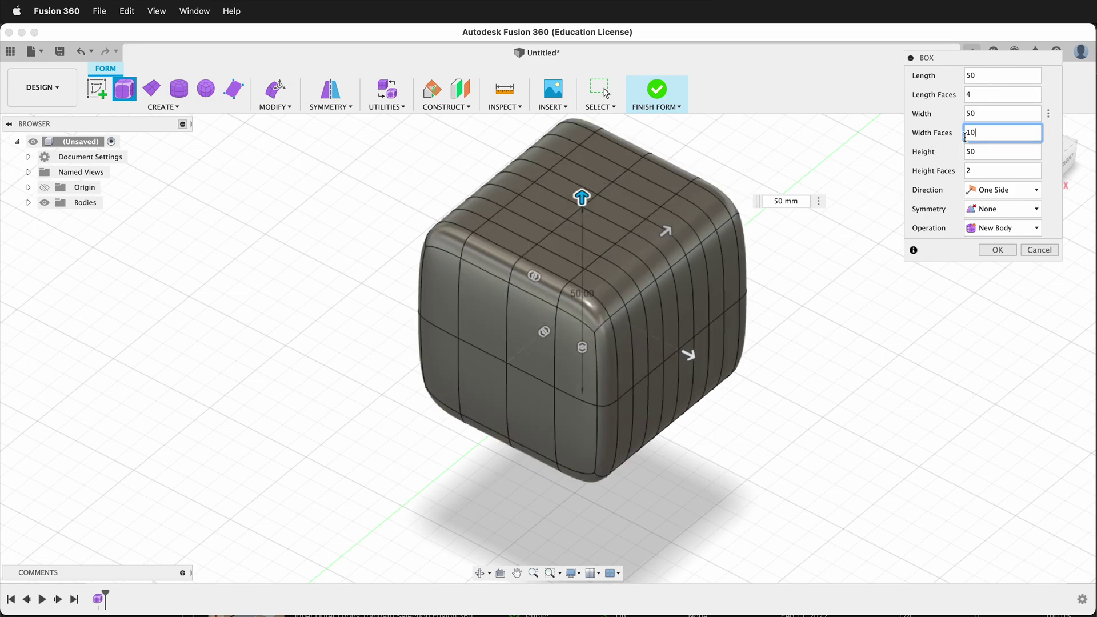
{"action": "left_click", "coordinate": [965, 171]}
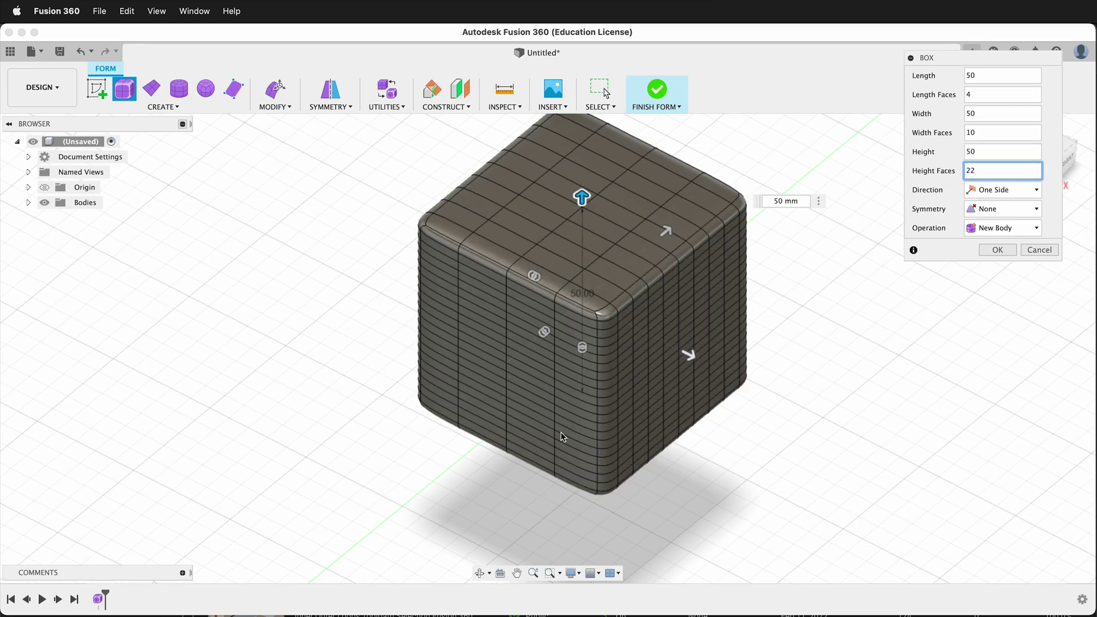
{"action": "middle_click_drag", "start_coordinate": [757, 334], "coordinate": [686, 286], "text": "shift"}
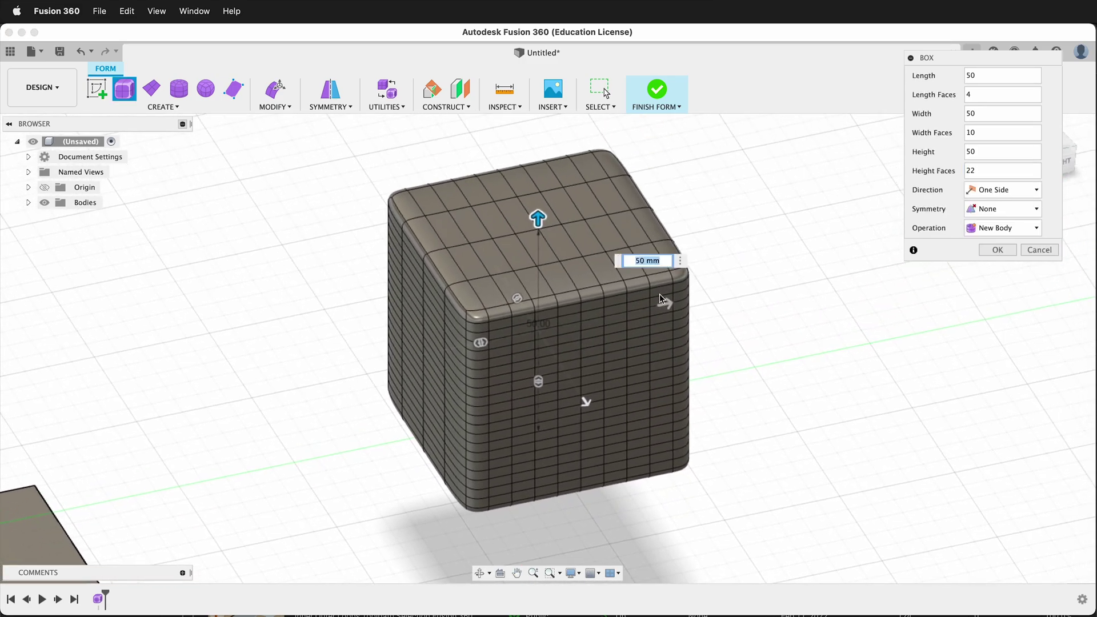
{"action": "left_click", "coordinate": [997, 249]}
{"action": "scroll", "coordinate": [553, 289], "scroll_direction": "down", "scroll_amount": 3}
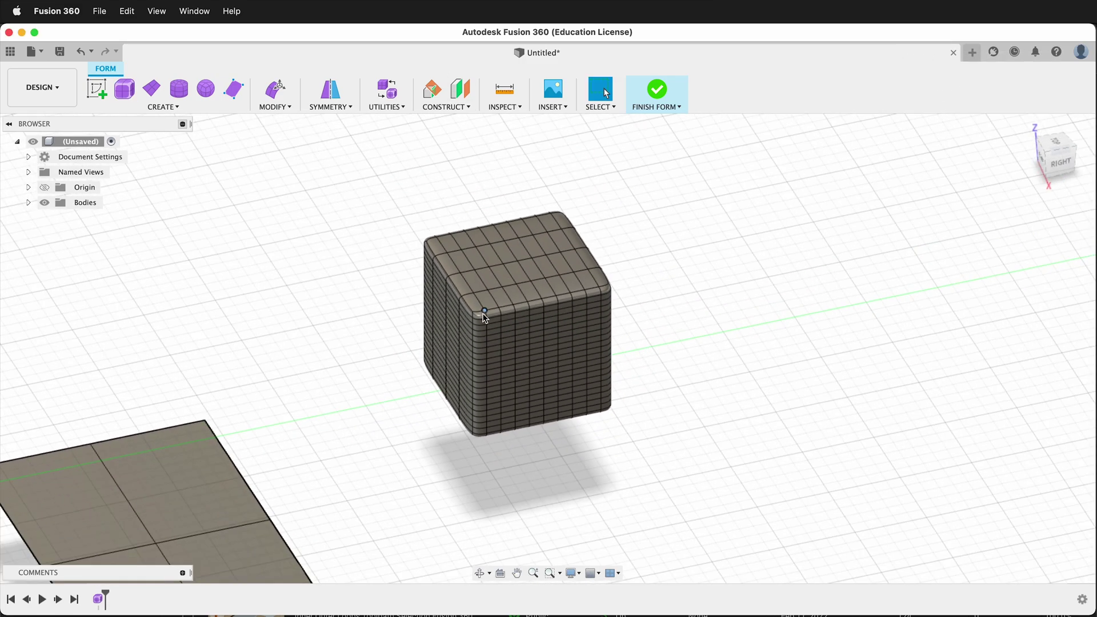
{"action": "scroll", "coordinate": [707, 240], "scroll_direction": "down", "scroll_amount": 2}
{"action": "scroll", "coordinate": [707, 240], "scroll_direction": "down", "scroll_amount": 3}
{"action": "scroll", "coordinate": [362, 359], "scroll_direction": "down", "scroll_amount": 3}
{"action": "left_click", "coordinate": [162, 107]}
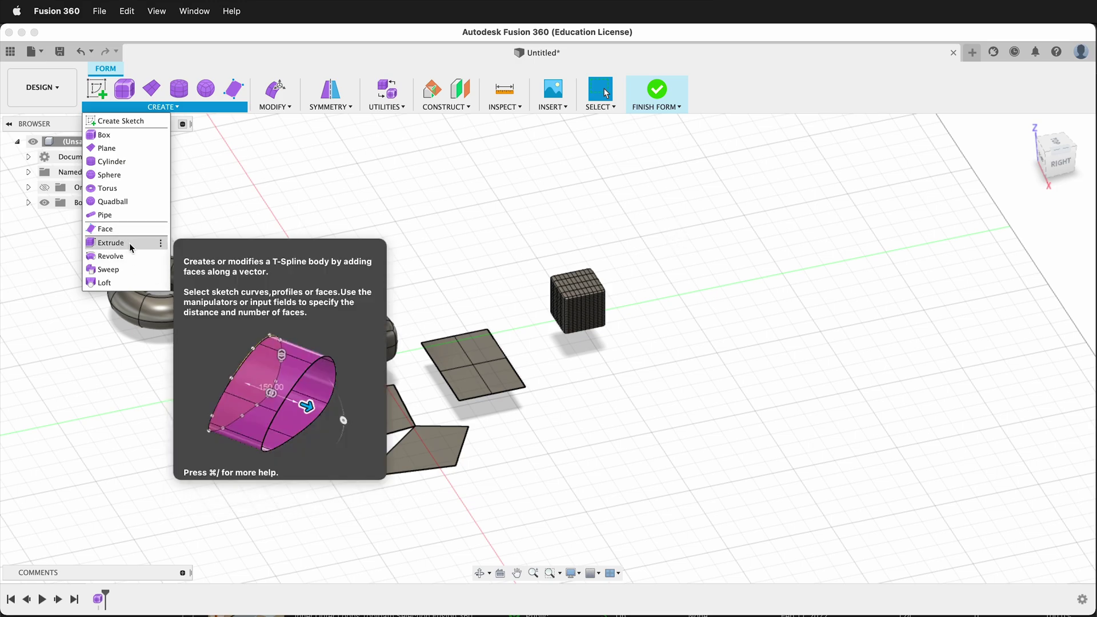
{"action": "left_click", "coordinate": [330, 161]}
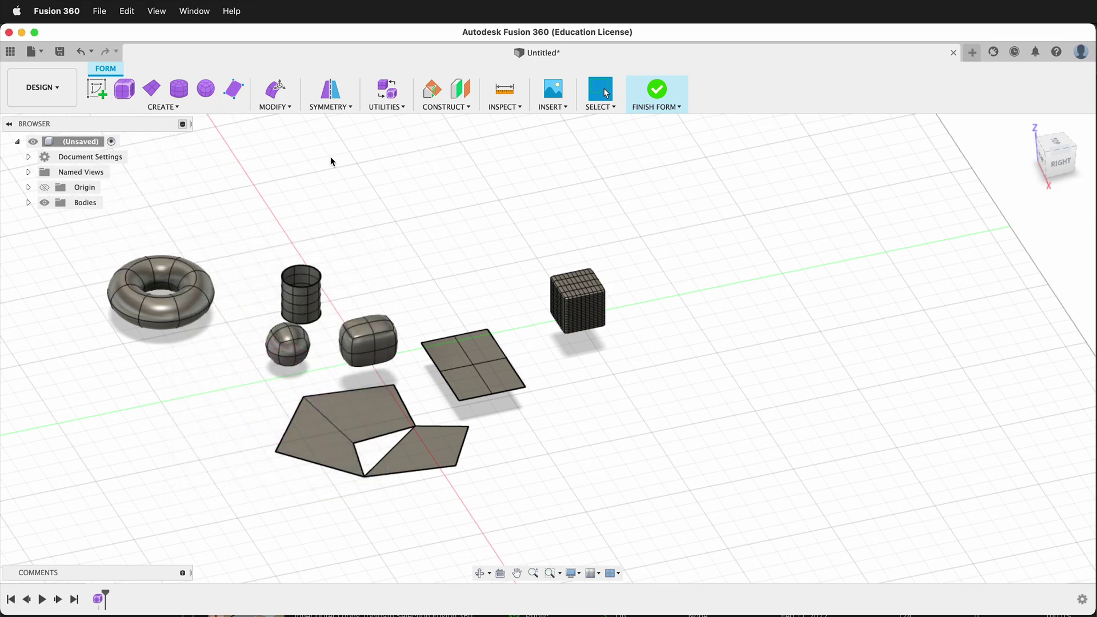
{"action": "middle_click_drag", "start_coordinate": [553, 303], "coordinate": [611, 280]}
{"action": "scroll", "coordinate": [440, 282], "scroll_direction": "up", "scroll_amount": 5}
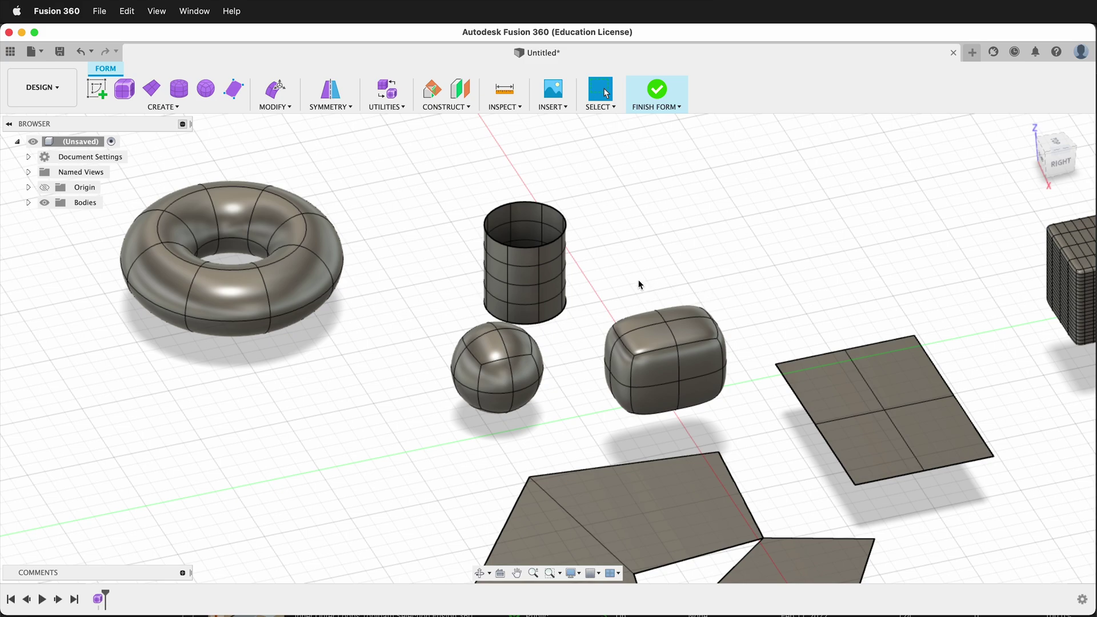
{"action": "scroll", "coordinate": [654, 264], "scroll_direction": "down", "scroll_amount": 5}
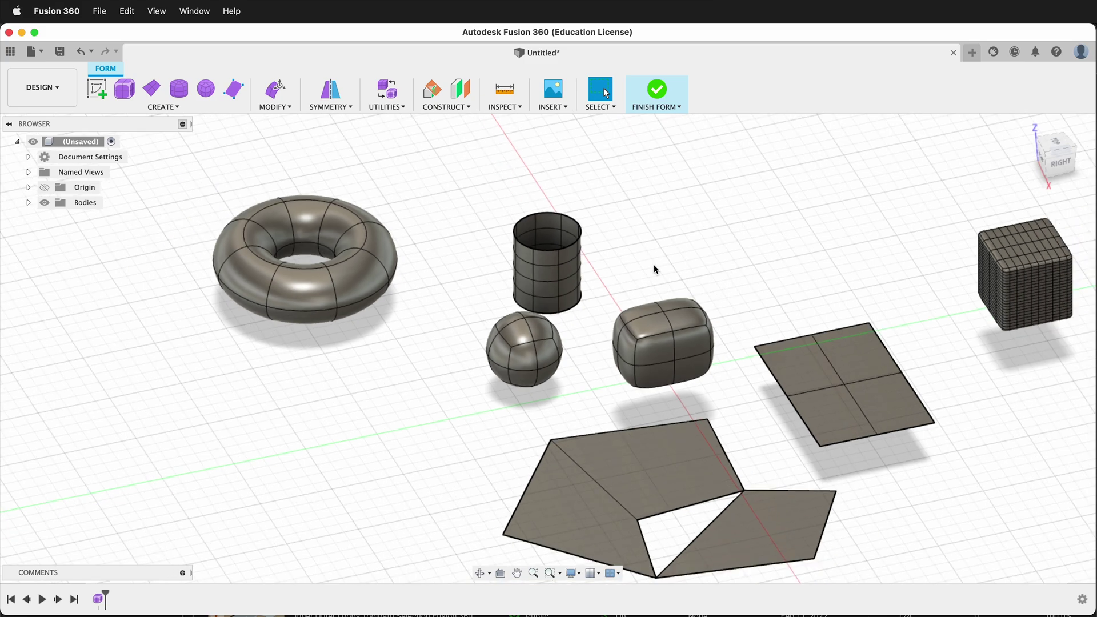
- Finish the form, discard it with all its bodies from the timeline, and start a new empty form
{"action": "left_click", "coordinate": [656, 94]}
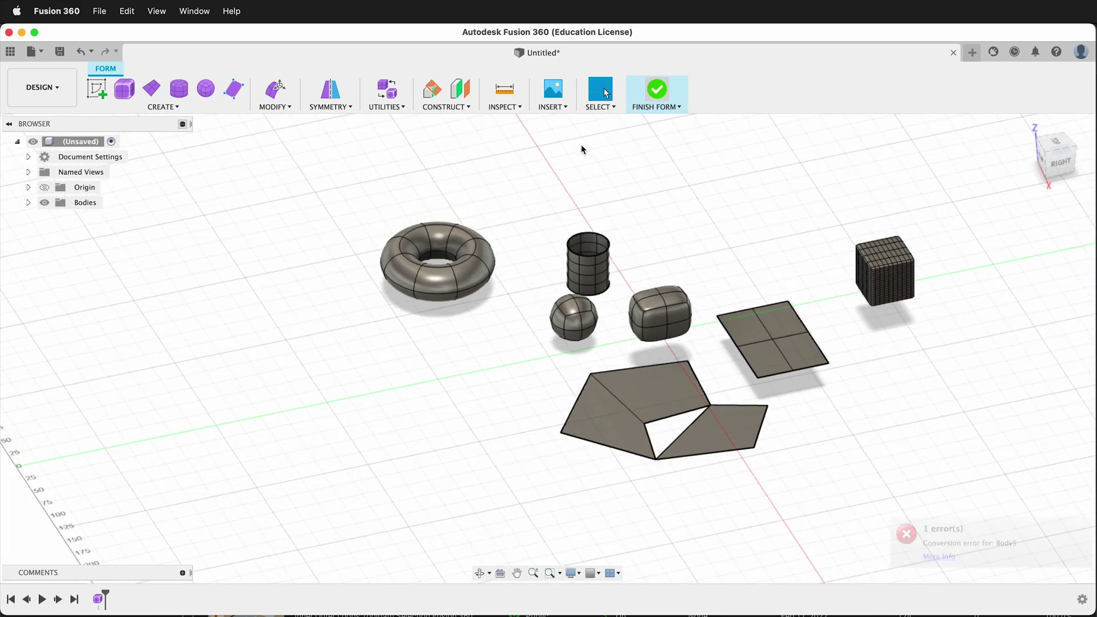
{"action": "key", "text": "Return"}
{"action": "right_click", "coordinate": [97, 598]}
{"action": "left_click", "coordinate": [132, 511]}
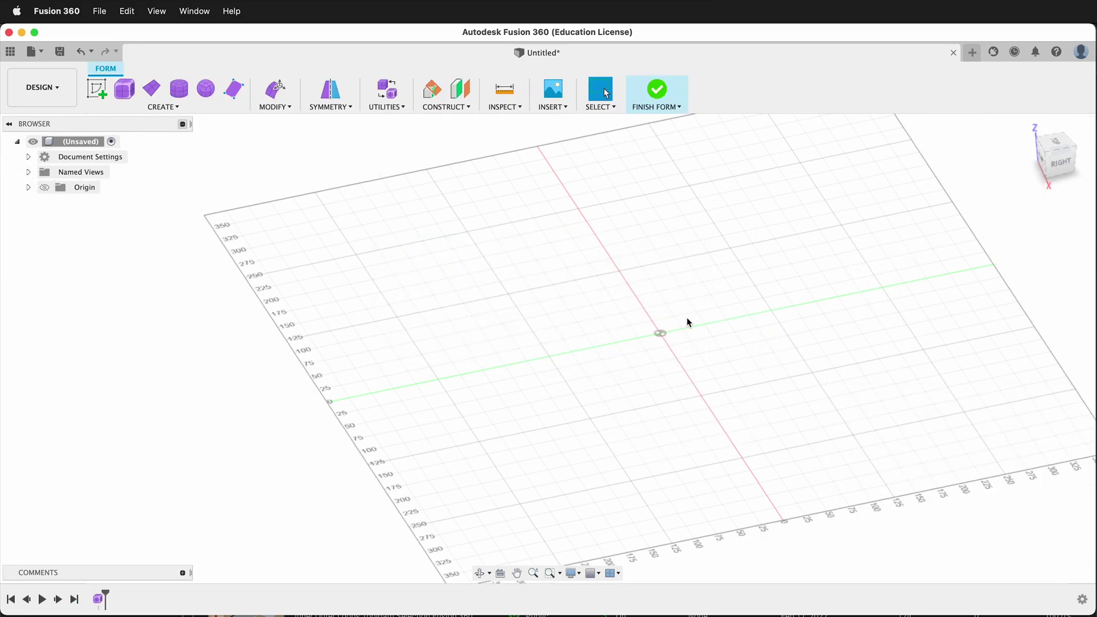
- Place a centred form box at the origin on the horizontal plane, about 139 by 137 mm and 100 mm high
{"action": "left_click", "coordinate": [124, 89]}
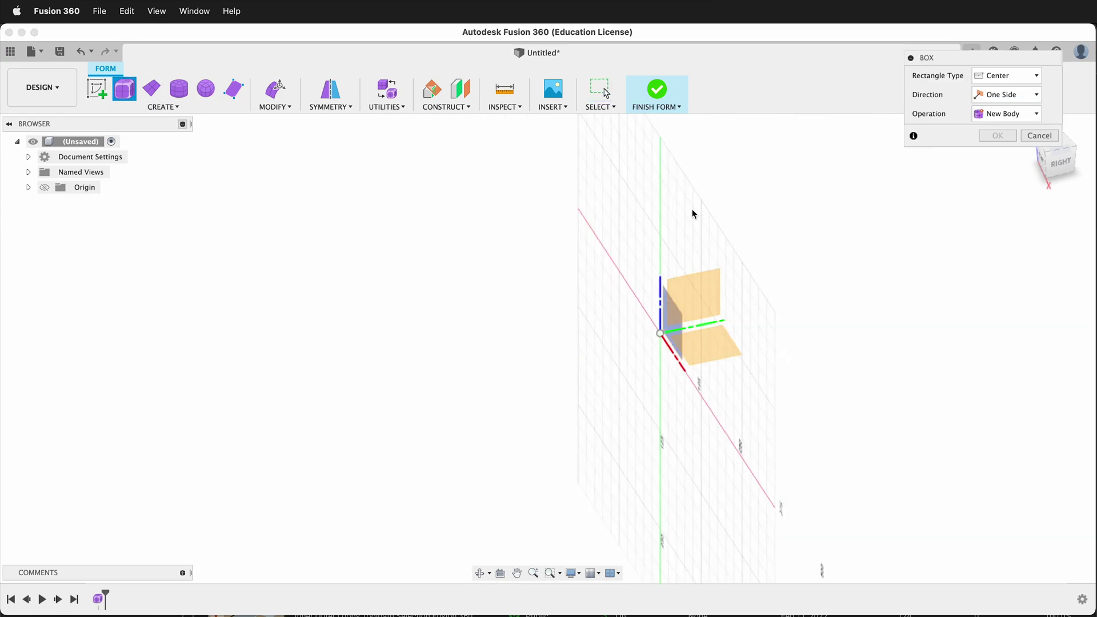
{"action": "left_click", "coordinate": [710, 361]}
{"action": "left_click", "coordinate": [613, 338]}
{"action": "left_click", "coordinate": [769, 377]}
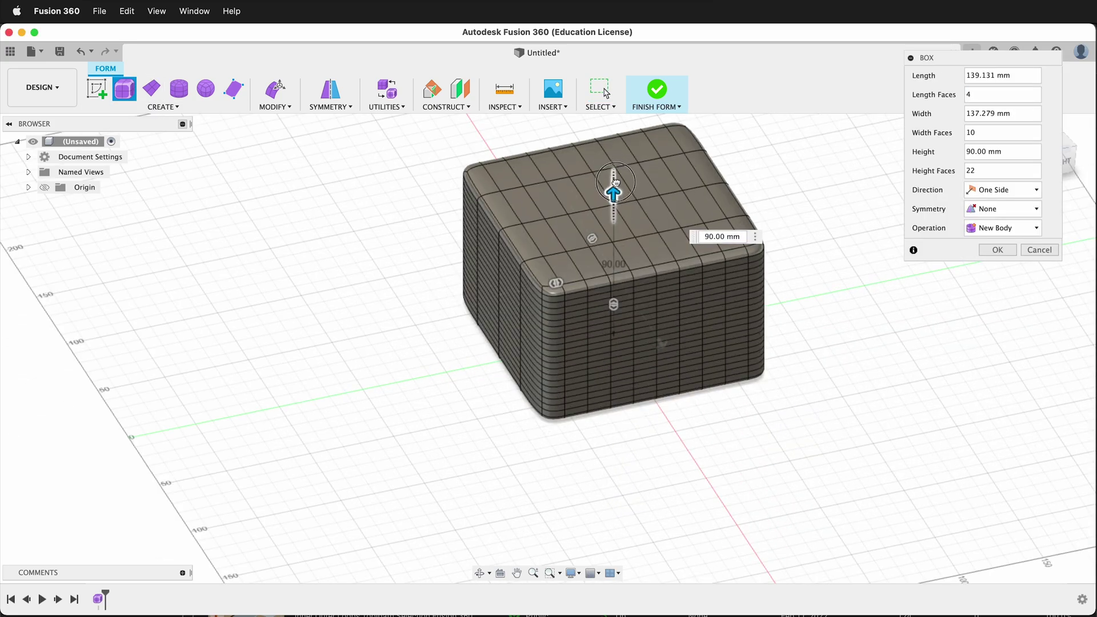
- Divide the box into 8 height faces, 8 width faces and 8 length faces, and create it
{"action": "left_click", "coordinate": [989, 172]}
{"action": "double_click", "coordinate": [988, 171]}
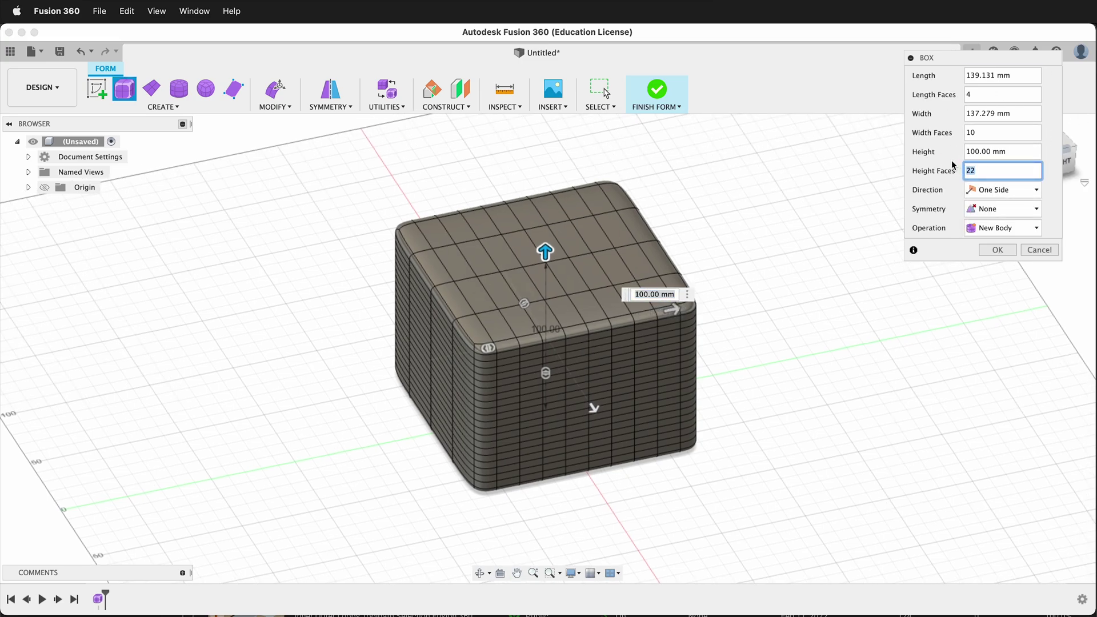
{"action": "type", "text": "8"}
{"action": "left_click", "coordinate": [982, 133]}
{"action": "double_click", "coordinate": [983, 132]}
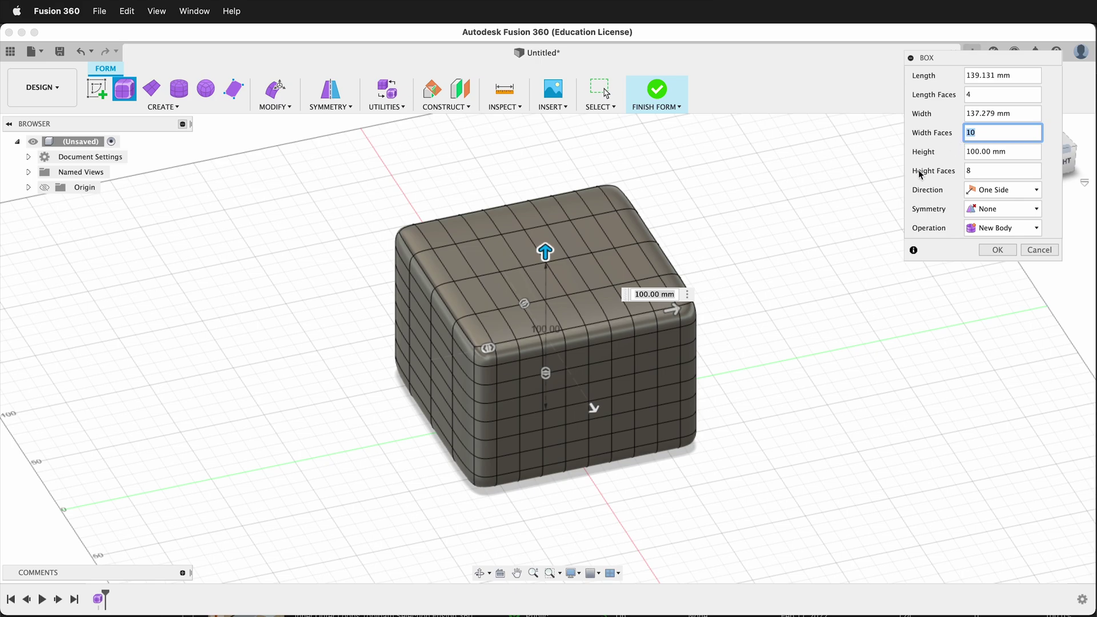
{"action": "double_click", "coordinate": [970, 94]}
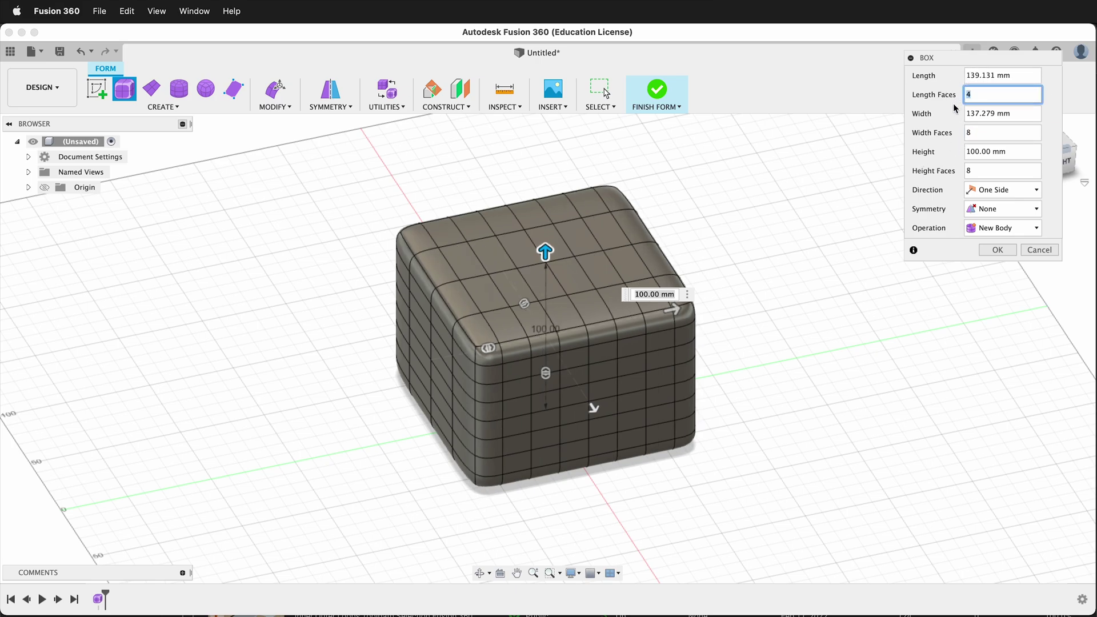
{"action": "type", "text": "8"}
{"action": "left_click", "coordinate": [997, 250]}
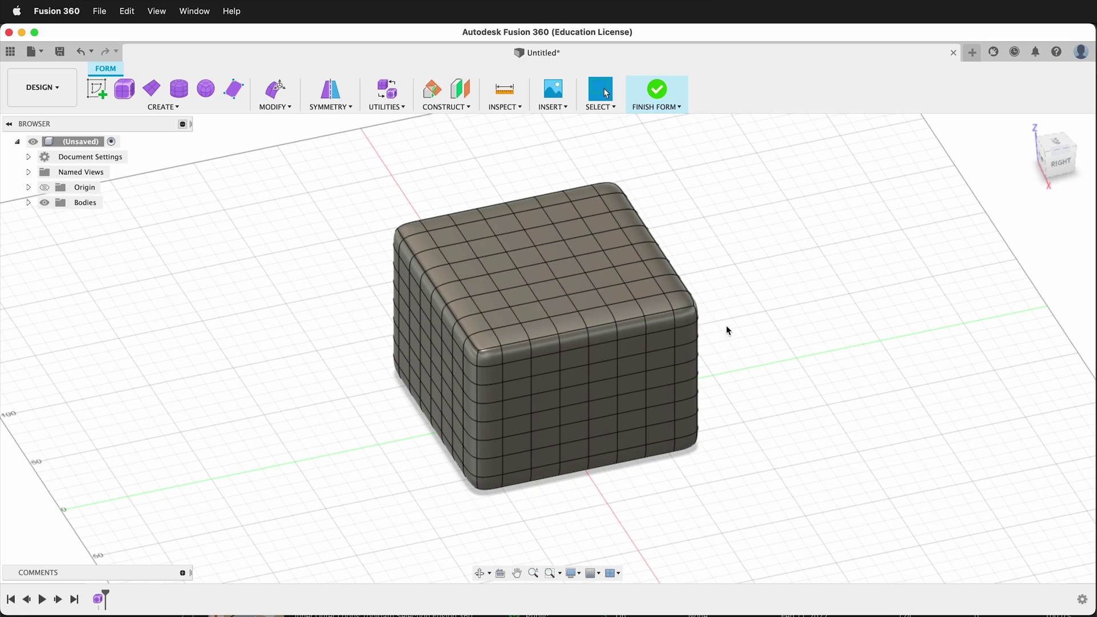
- Compare the body's box and control frame display modes using the Display Mode tool, ending on smooth display
{"action": "middle_click_drag", "start_coordinate": [584, 382], "coordinate": [662, 305], "text": "shift"}
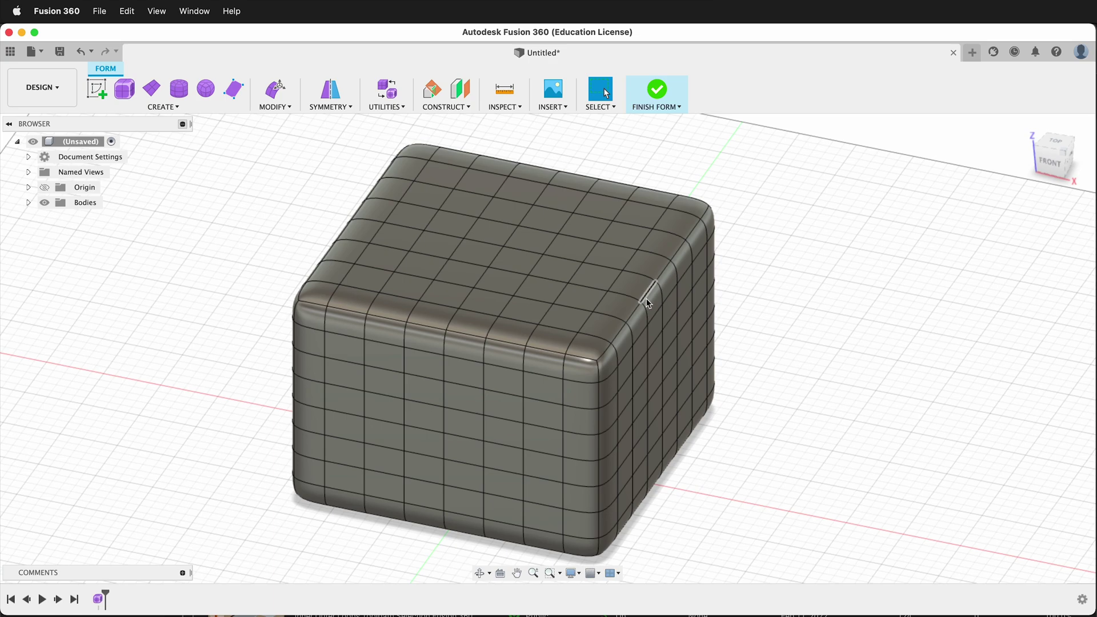
{"action": "middle_click_drag", "start_coordinate": [772, 356], "coordinate": [746, 349], "text": "shift"}
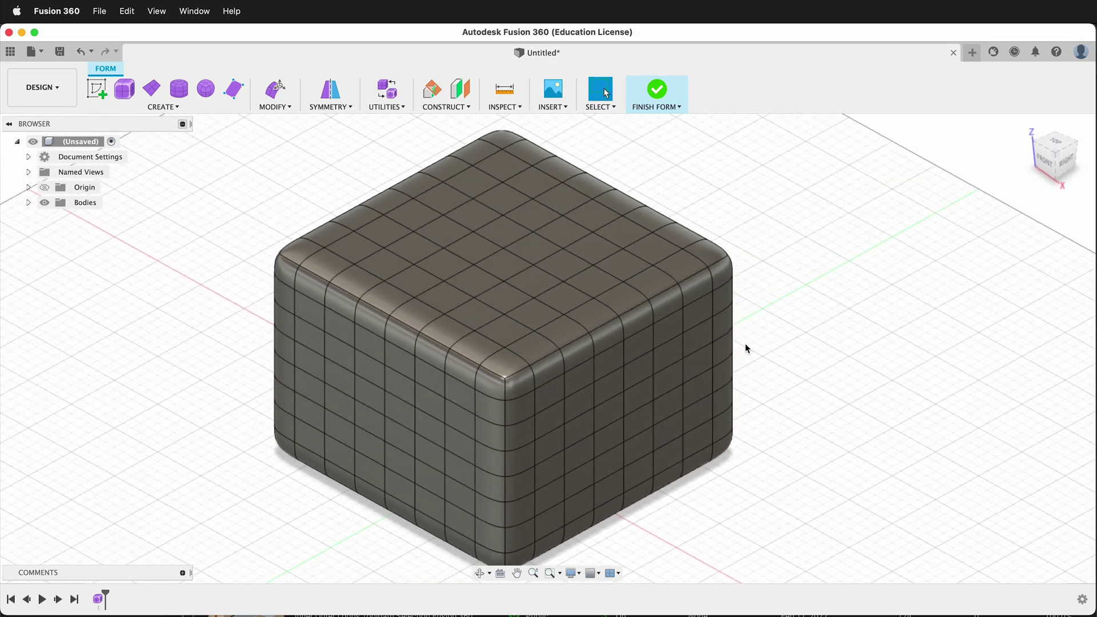
{"action": "left_click", "coordinate": [399, 110]}
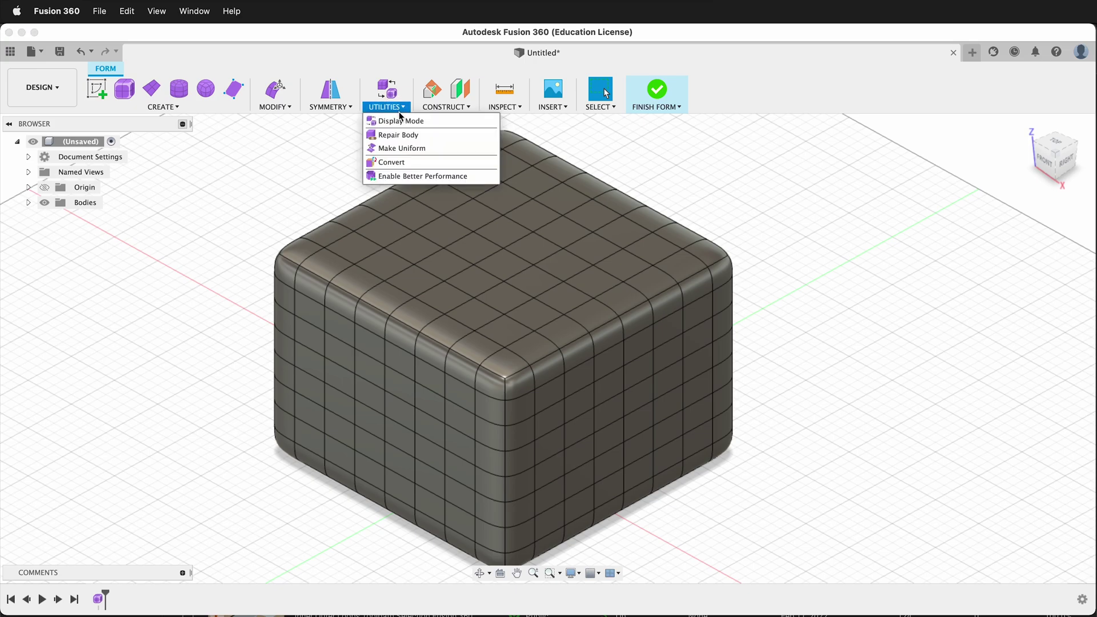
{"action": "left_click", "coordinate": [401, 120]}
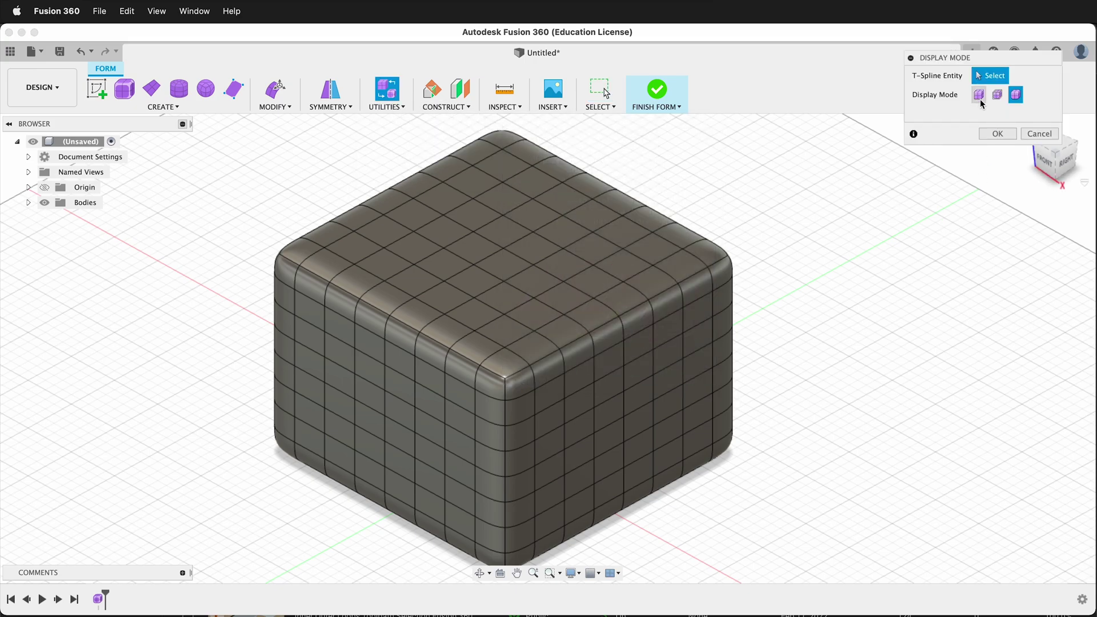
{"action": "left_click", "coordinate": [979, 95]}
{"action": "middle_click_drag", "start_coordinate": [746, 284], "coordinate": [668, 371], "text": "shift"}
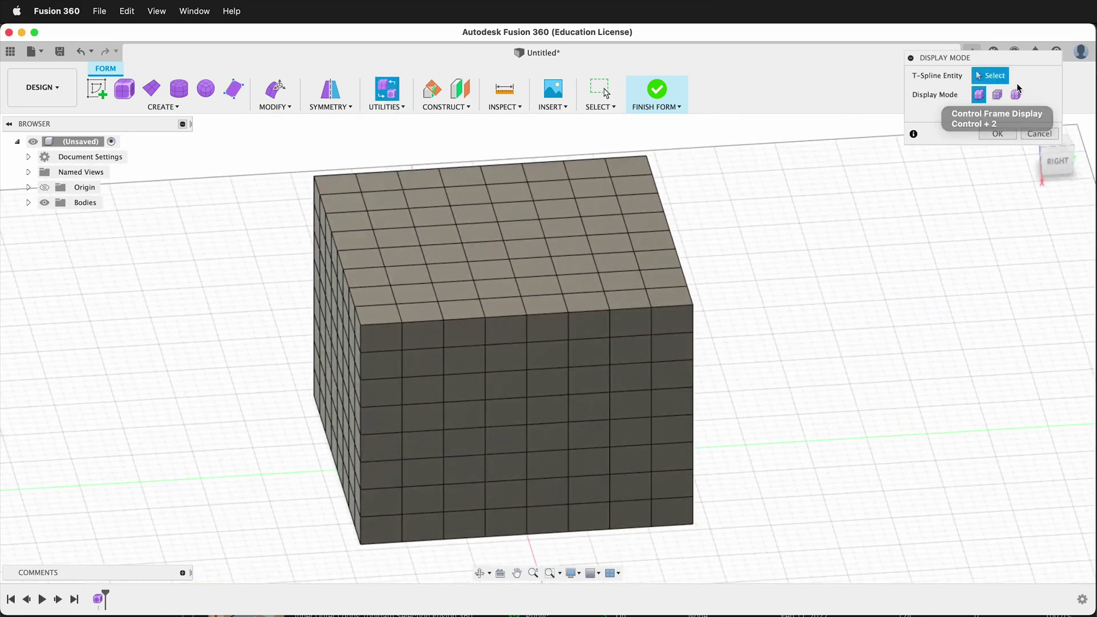
{"action": "left_click", "coordinate": [997, 95]}
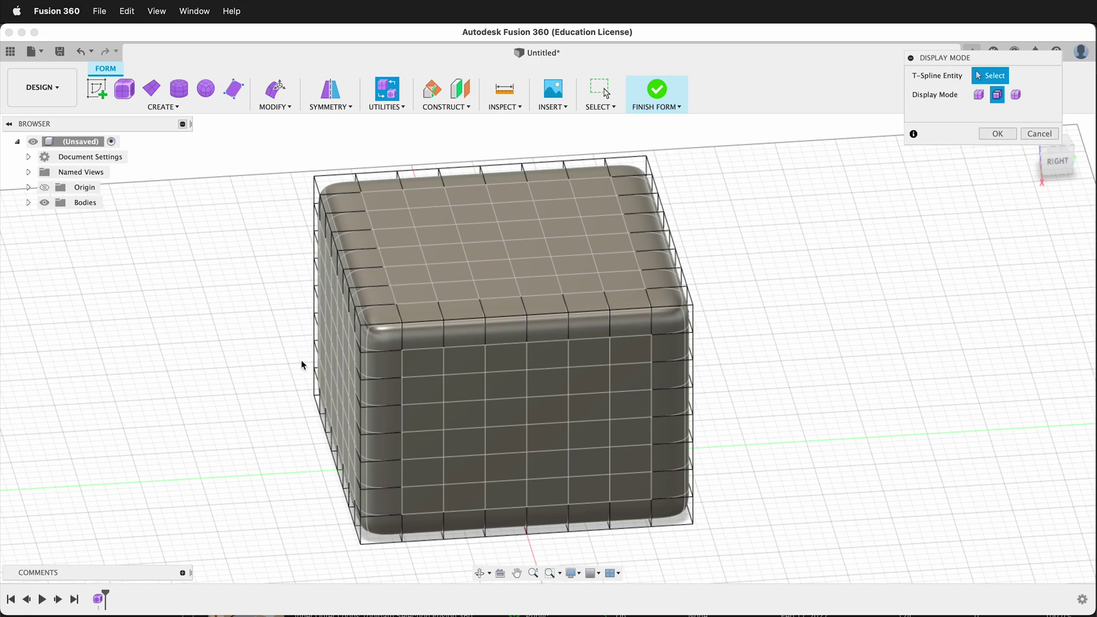
{"action": "left_click", "coordinate": [1015, 95]}
{"action": "left_click", "coordinate": [997, 134]}
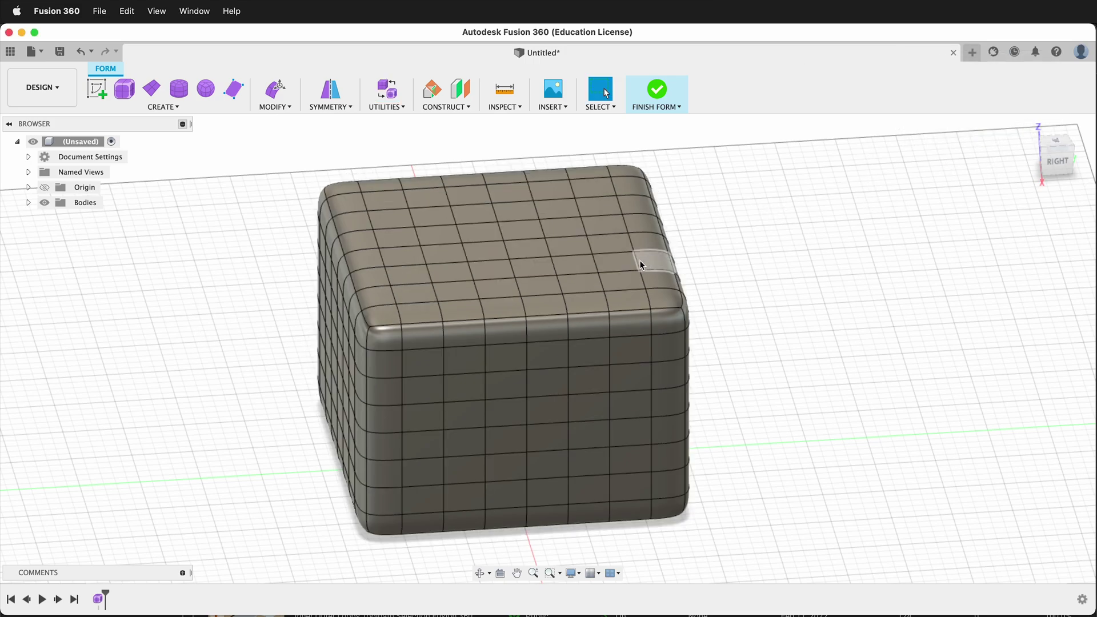
- Select an edge on the top face and quickly cycle the body through box, control frame and smooth display
{"action": "left_click", "coordinate": [523, 280]}
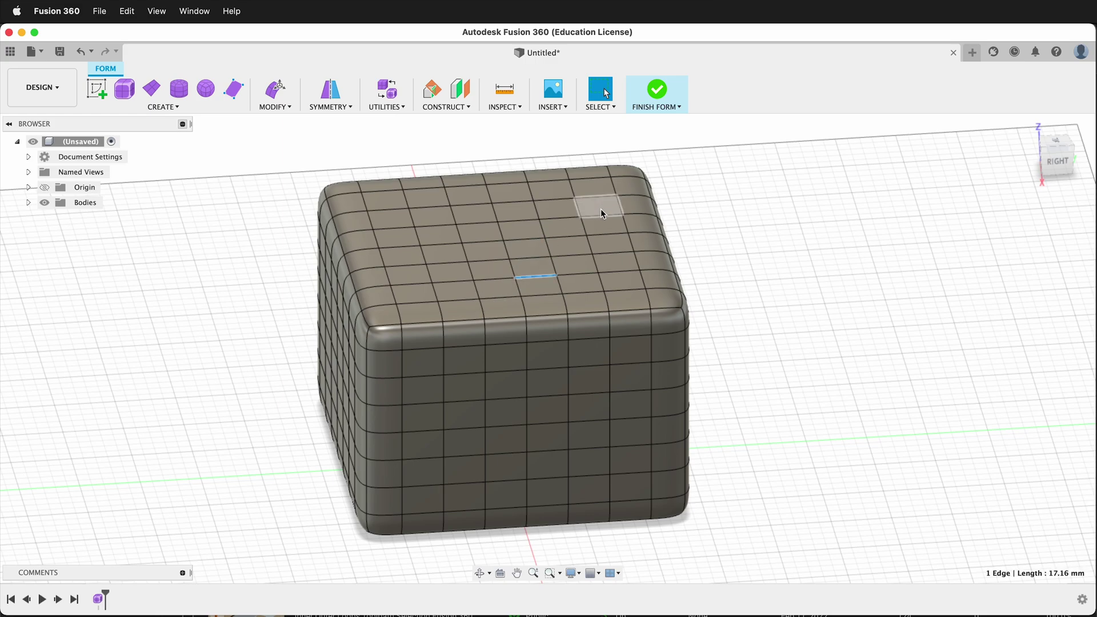
{"action": "key", "text": "ctrl+1"}
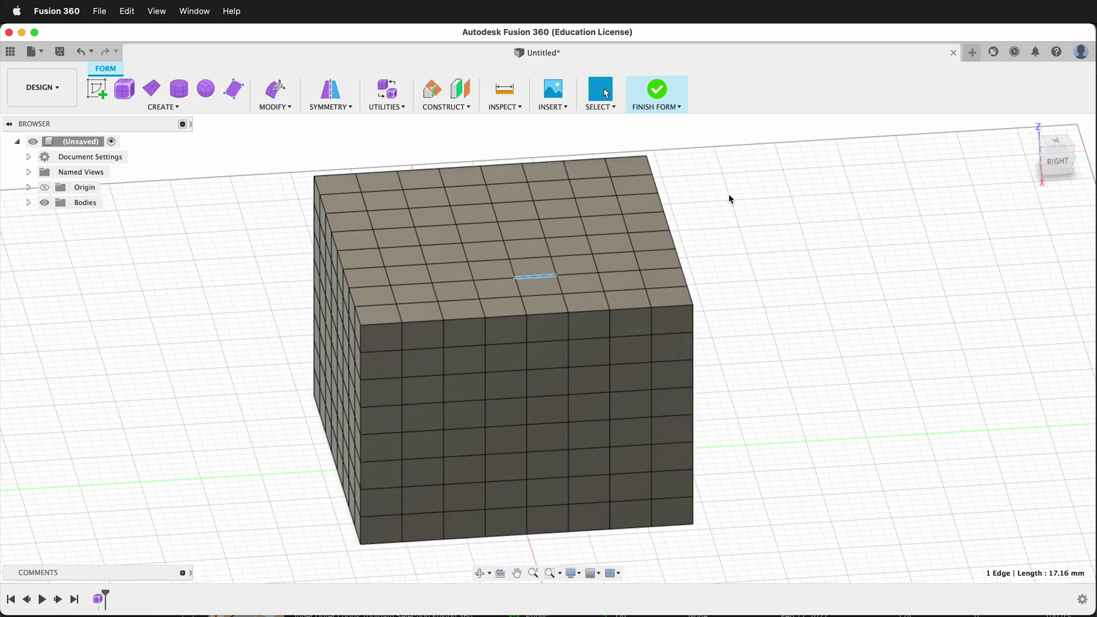
{"action": "key", "text": "ctrl+2"}
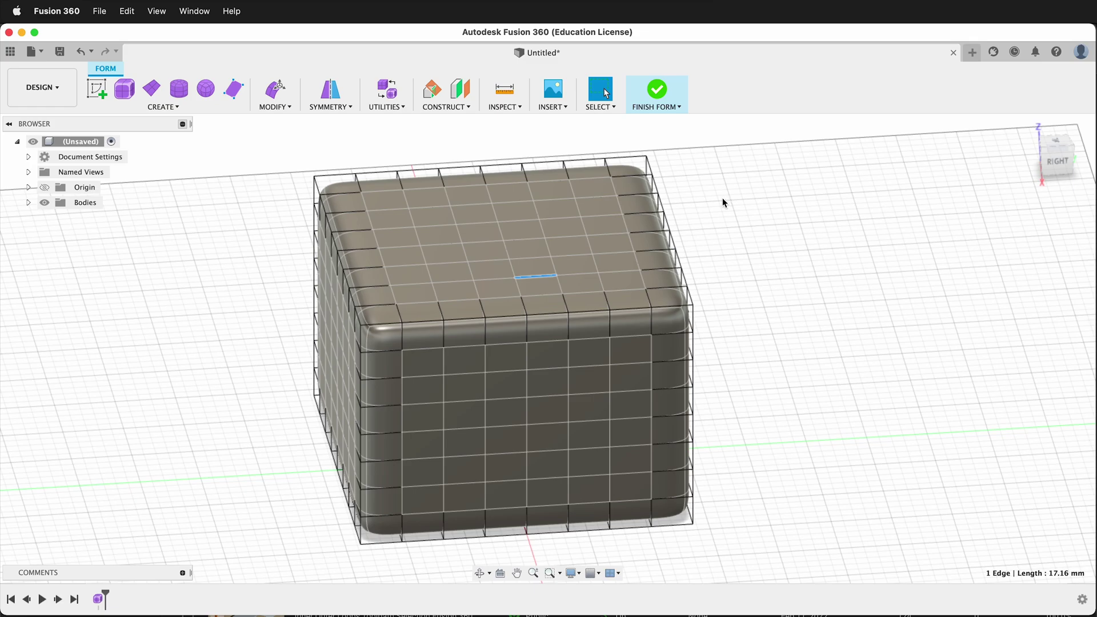
{"action": "key", "text": "ctrl+3"}
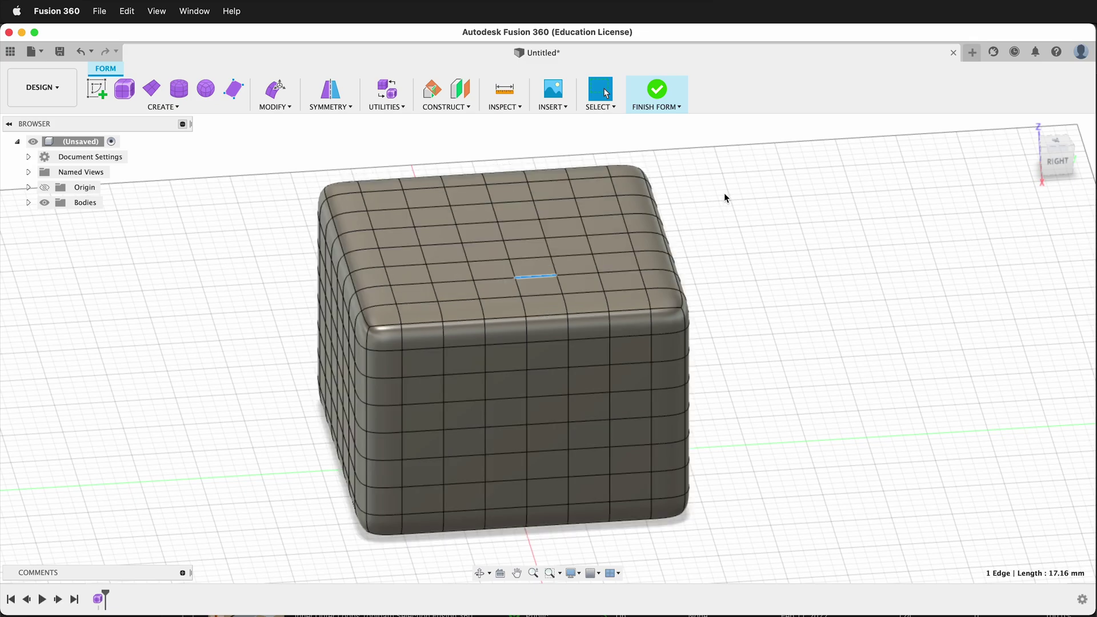
- Insert a simple edge on a single side of one top-face edge, about halfway to the neighbouring edge
{"action": "middle_click_drag", "start_coordinate": [721, 195], "coordinate": [914, 316], "text": "shift"}
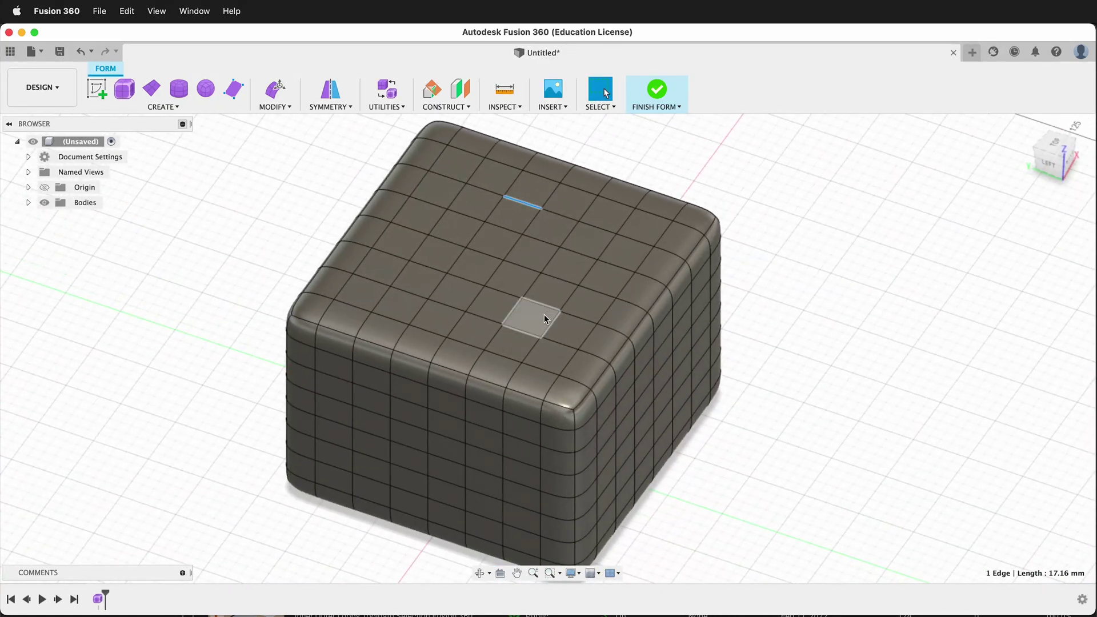
{"action": "left_click", "coordinate": [274, 105]}
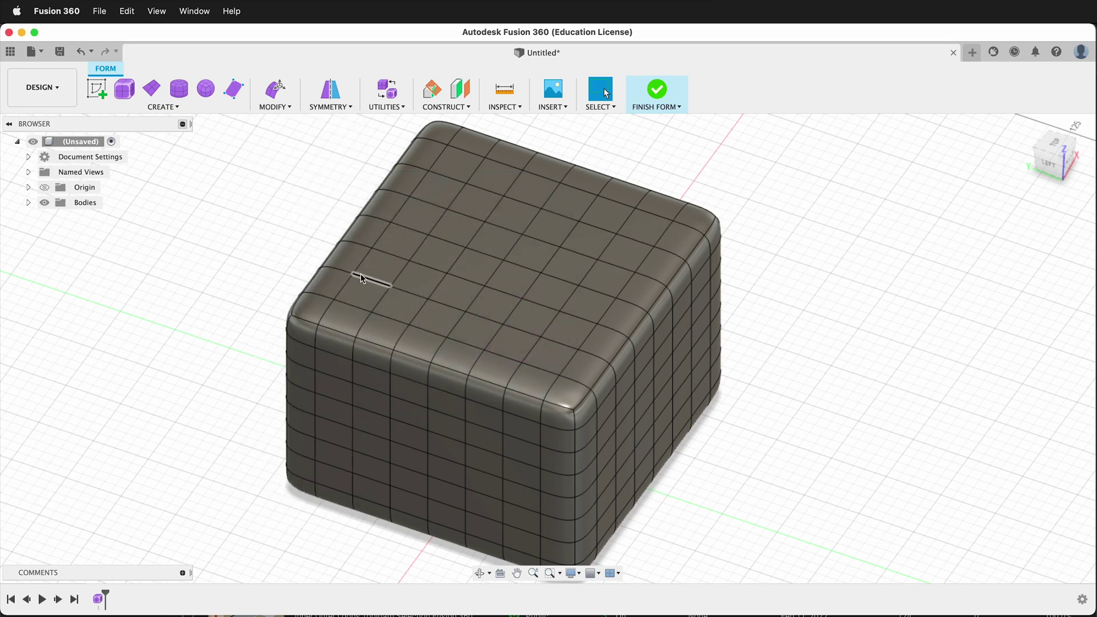
{"action": "left_click", "coordinate": [274, 107]}
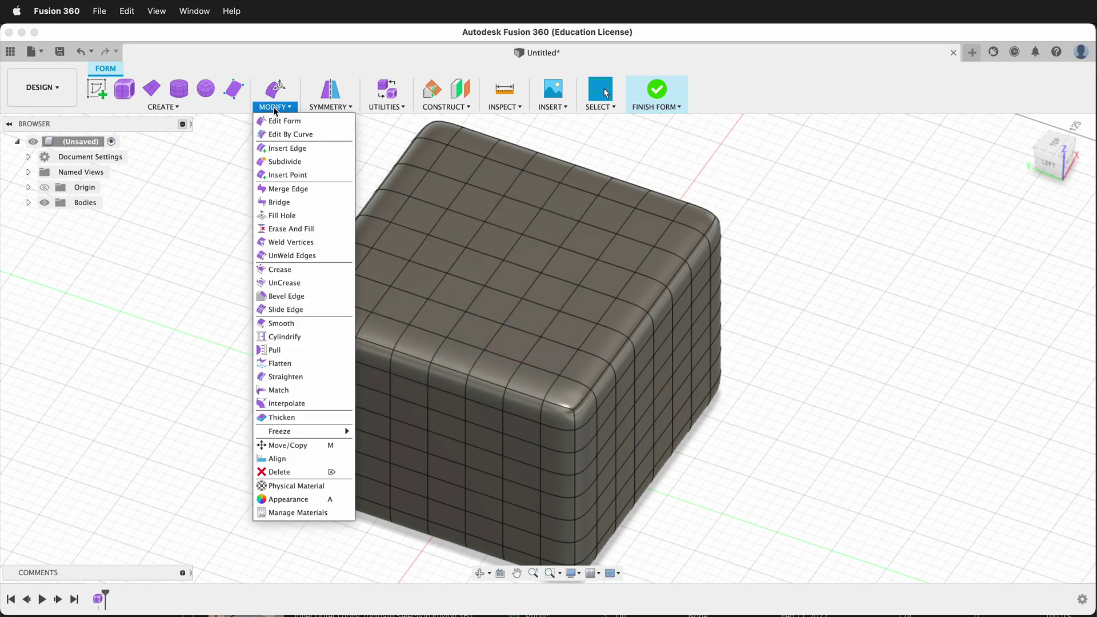
{"action": "left_click", "coordinate": [286, 148]}
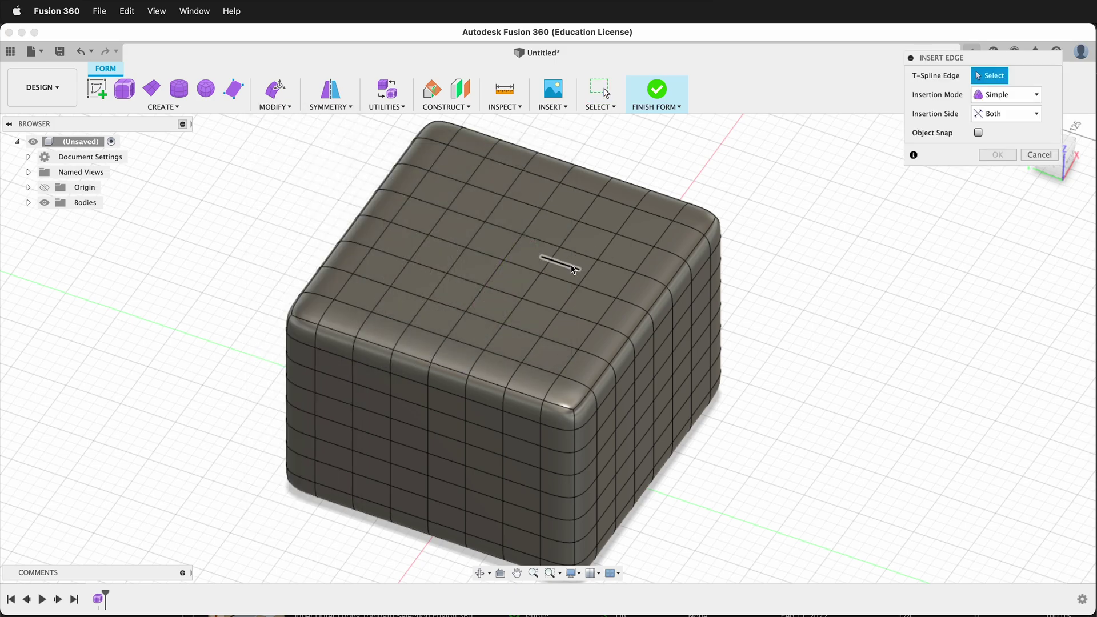
{"action": "left_click", "coordinate": [567, 281]}
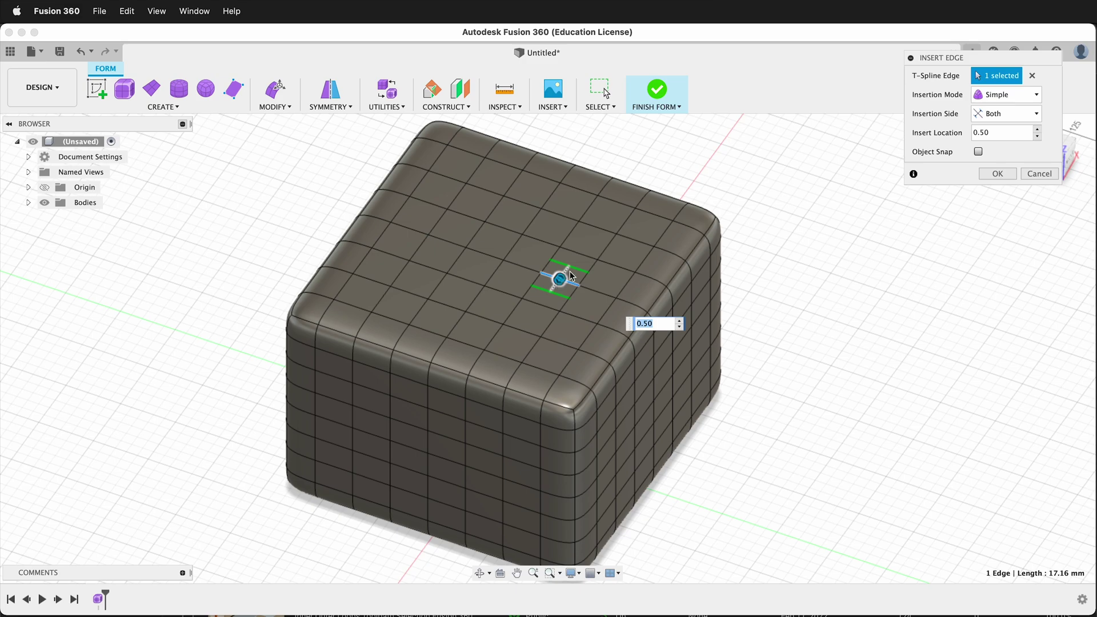
{"action": "left_click_drag", "start_coordinate": [965, 58], "coordinate": [848, 154]}
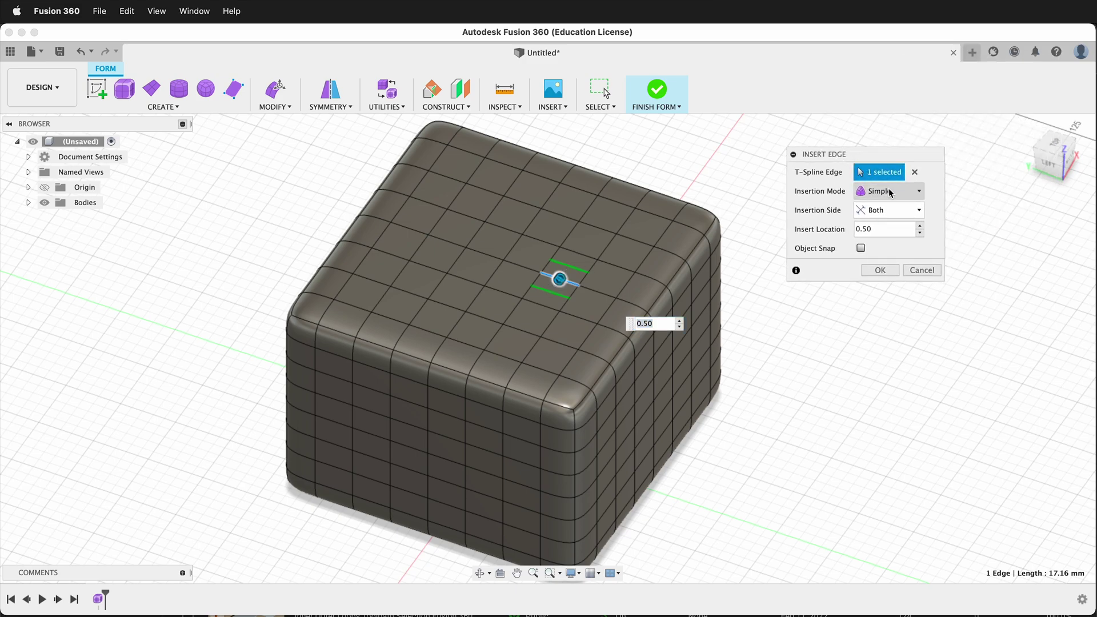
{"action": "left_click", "coordinate": [889, 210]}
{"action": "left_click", "coordinate": [870, 239]}
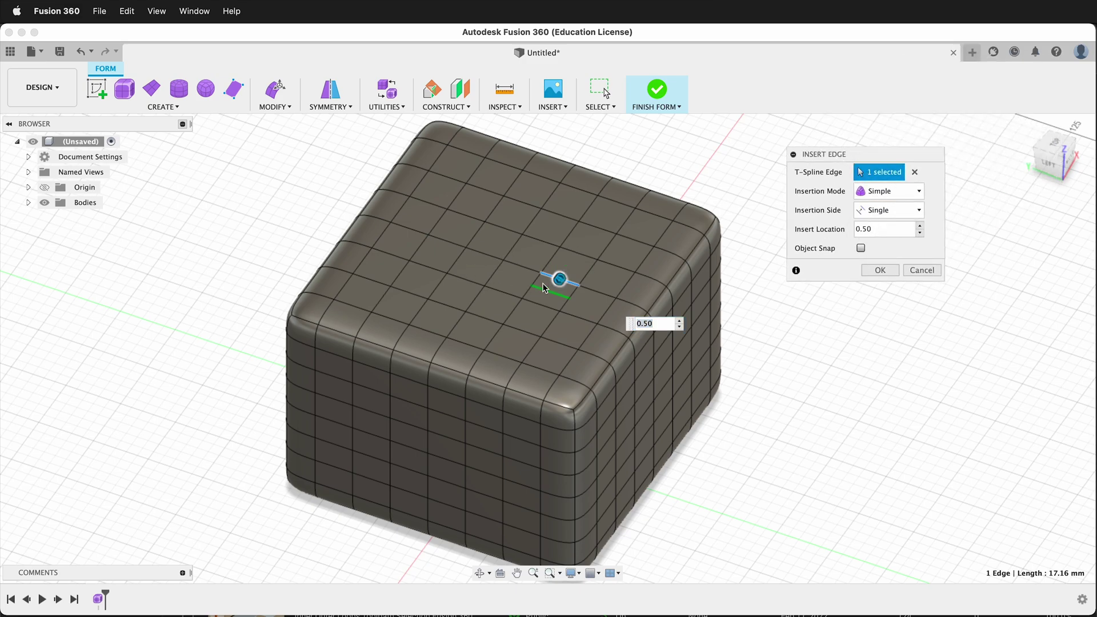
{"action": "left_click_drag", "start_coordinate": [564, 280], "coordinate": [542, 281]}
{"action": "left_click", "coordinate": [881, 272]}
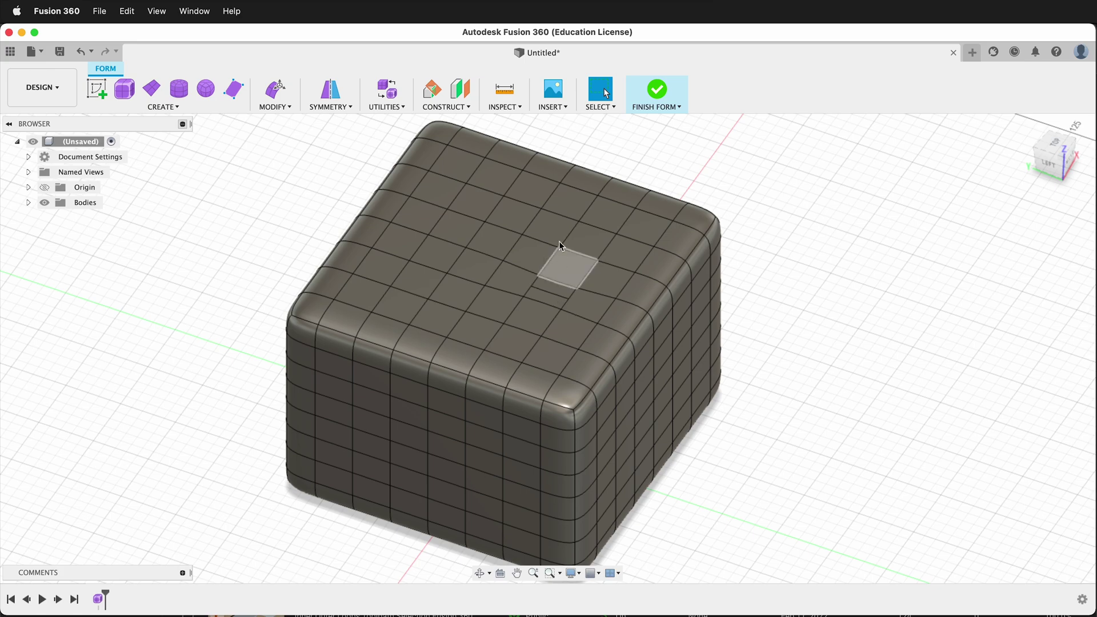
- Insert simple edges on both sides of a full edge loop around the box, at insert location 0.462
{"action": "double_click", "coordinate": [608, 233]}
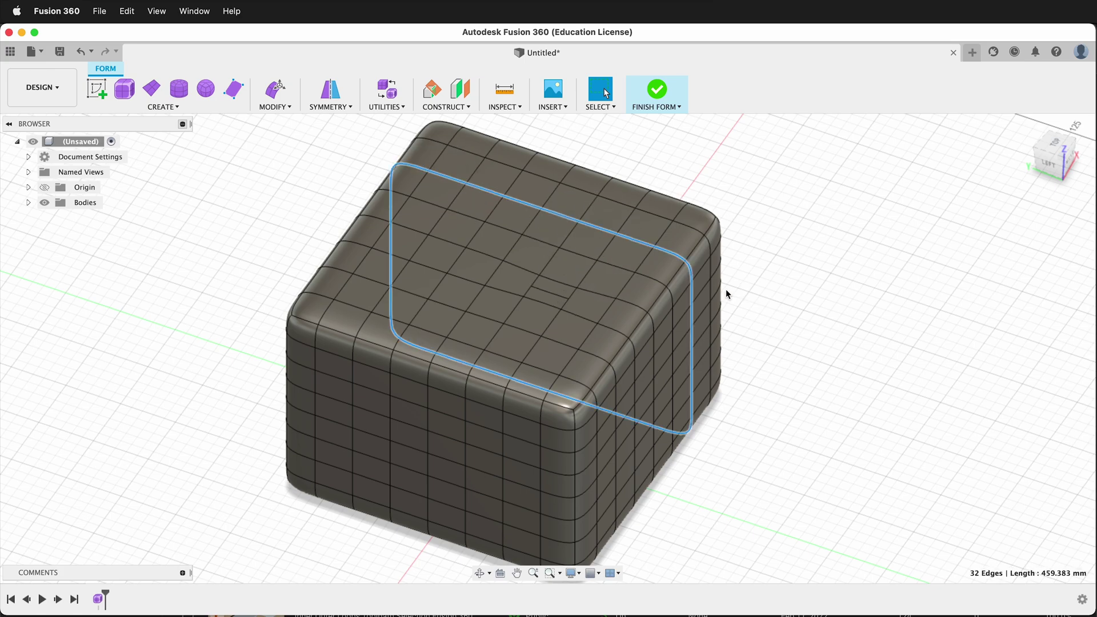
{"action": "left_click", "coordinate": [277, 108]}
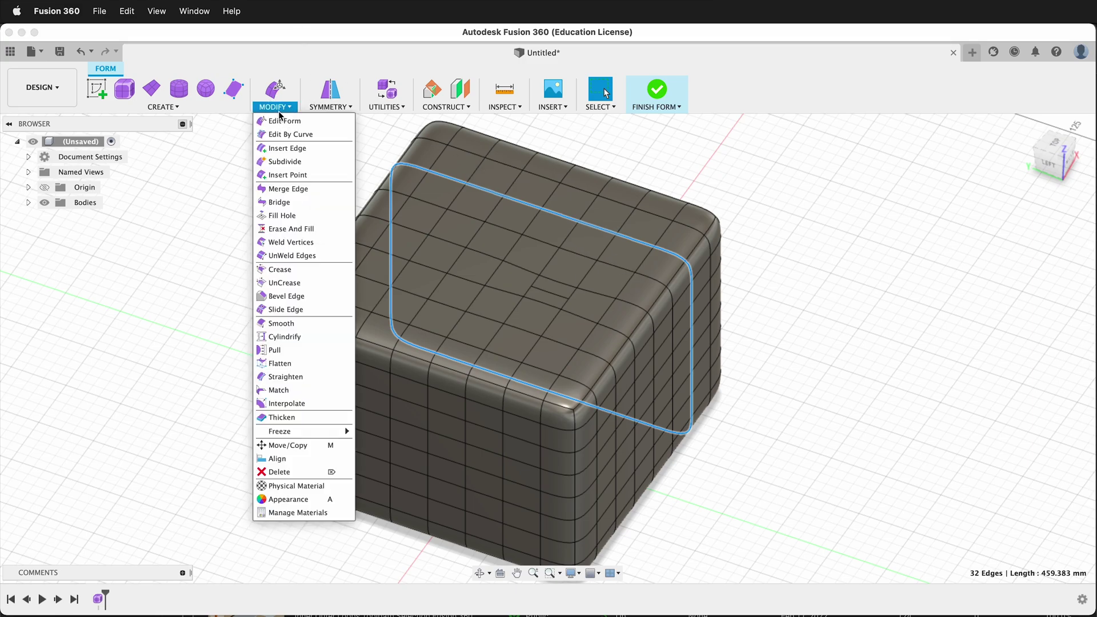
{"action": "left_click", "coordinate": [287, 148]}
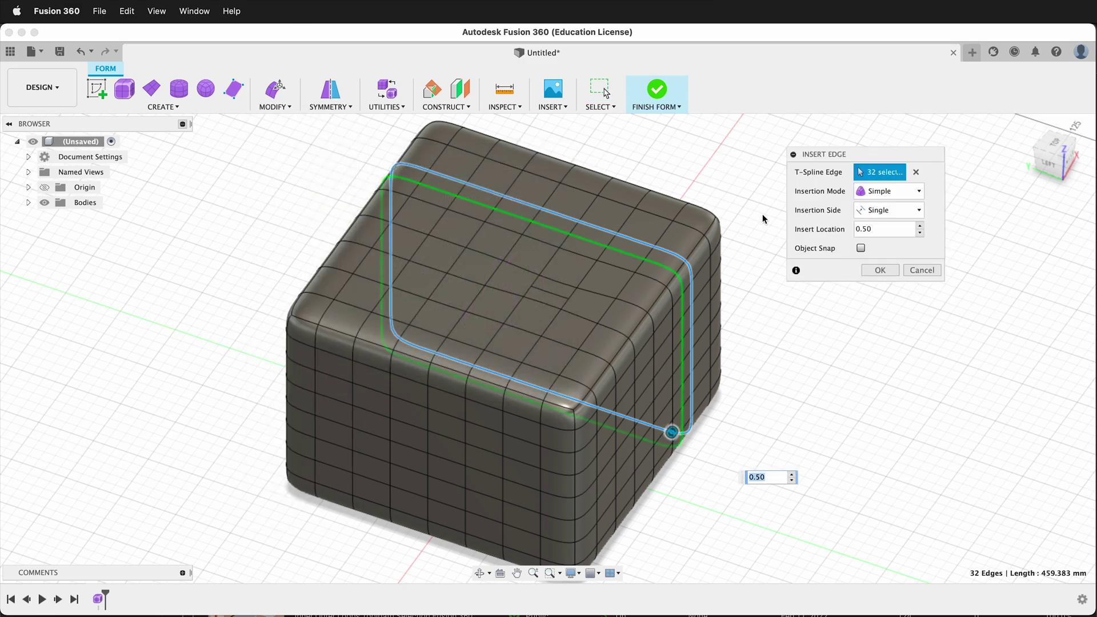
{"action": "left_click", "coordinate": [883, 217]}
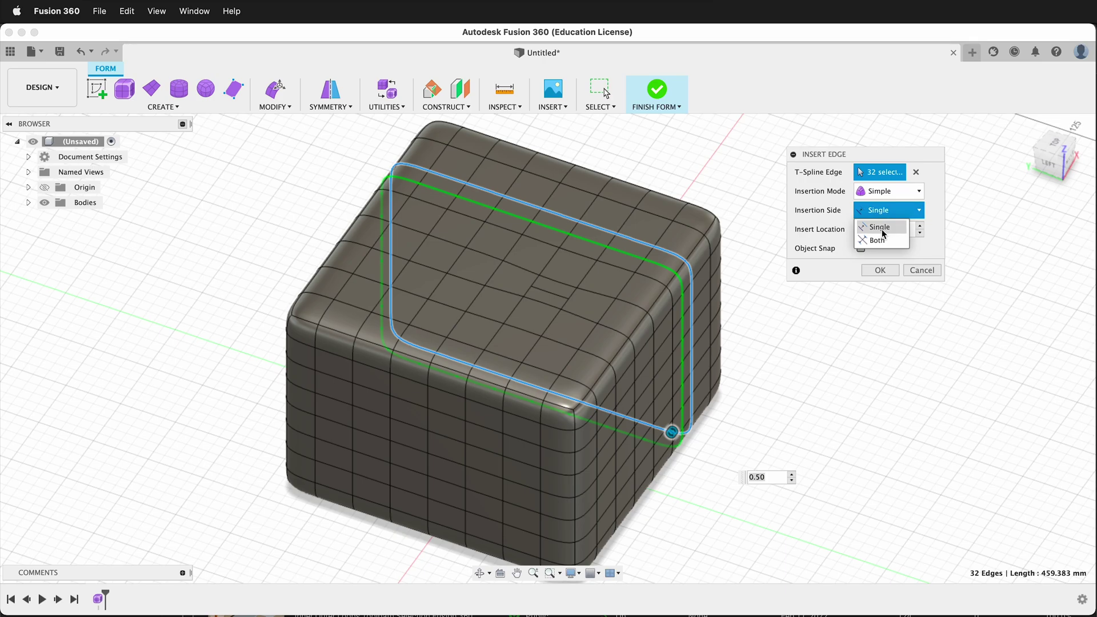
{"action": "left_click", "coordinate": [873, 238]}
{"action": "scroll", "coordinate": [736, 207], "scroll_direction": "up", "scroll_amount": 5}
{"action": "left_click_drag", "start_coordinate": [638, 550], "coordinate": [638, 547]}
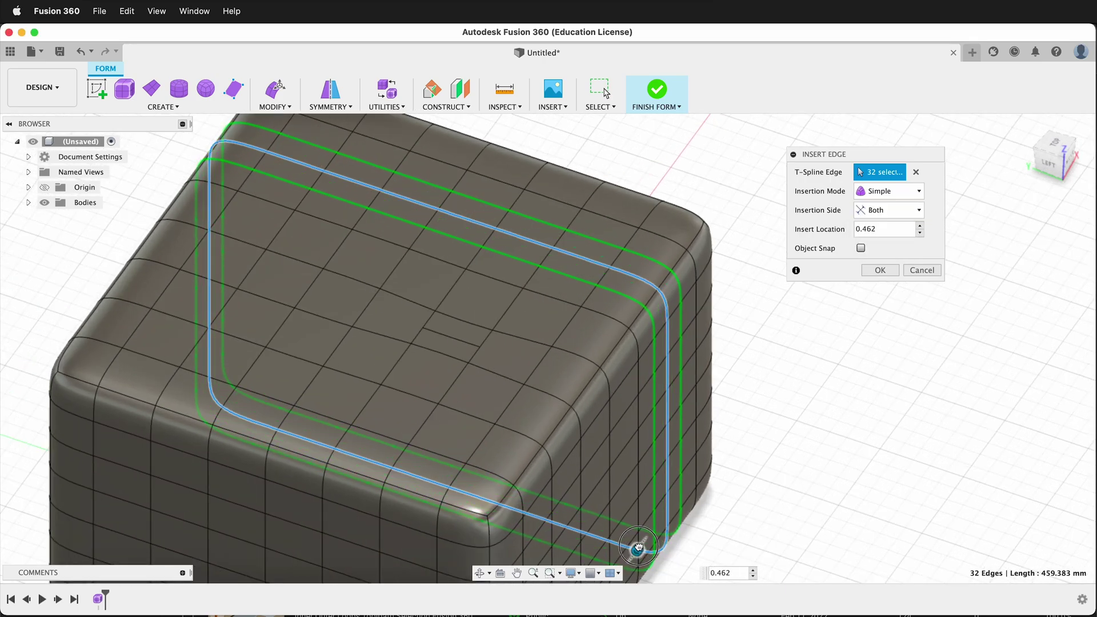
{"action": "left_click", "coordinate": [884, 270]}
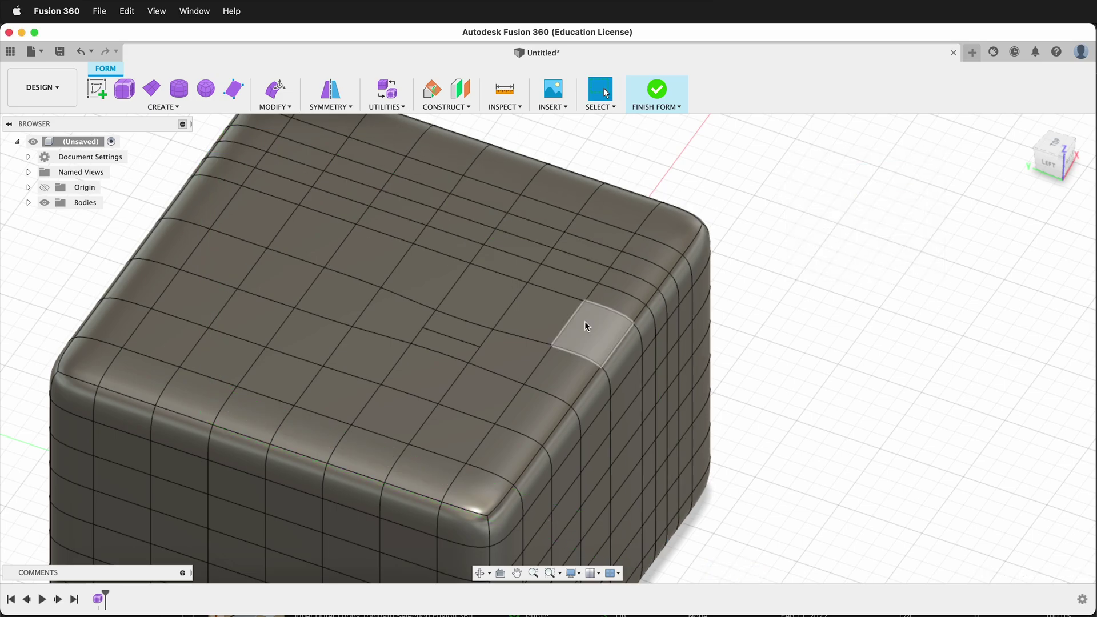
- Examine the short inserted edge and its end vertex on the top face from closer up
{"action": "middle_click_drag", "start_coordinate": [656, 344], "coordinate": [595, 218], "text": "shift"}
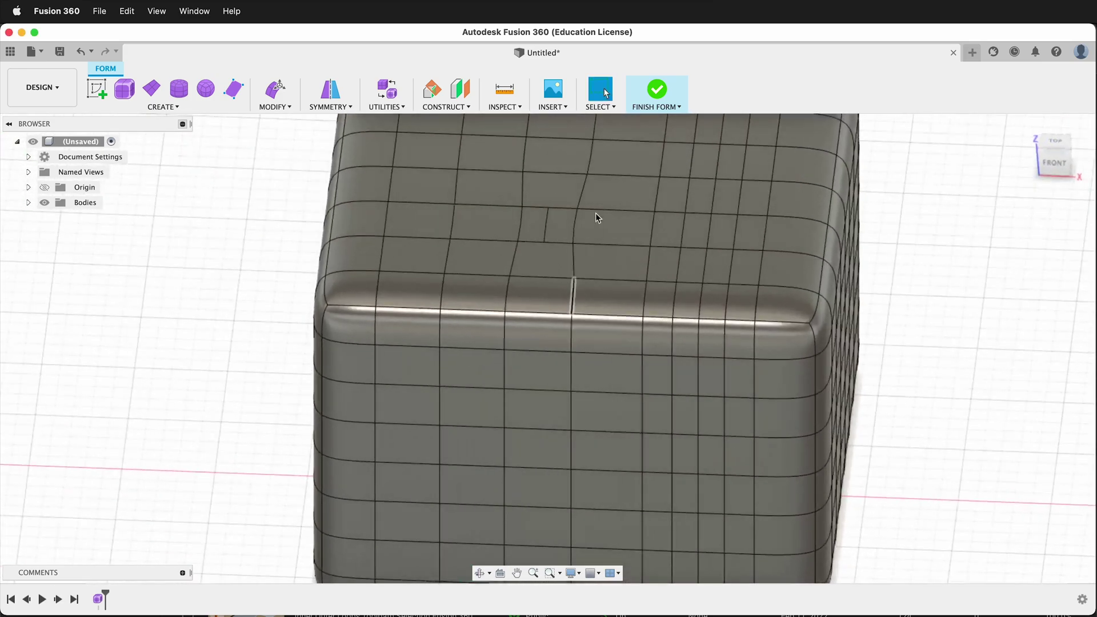
{"action": "scroll", "coordinate": [673, 323], "scroll_direction": "down", "scroll_amount": 3}
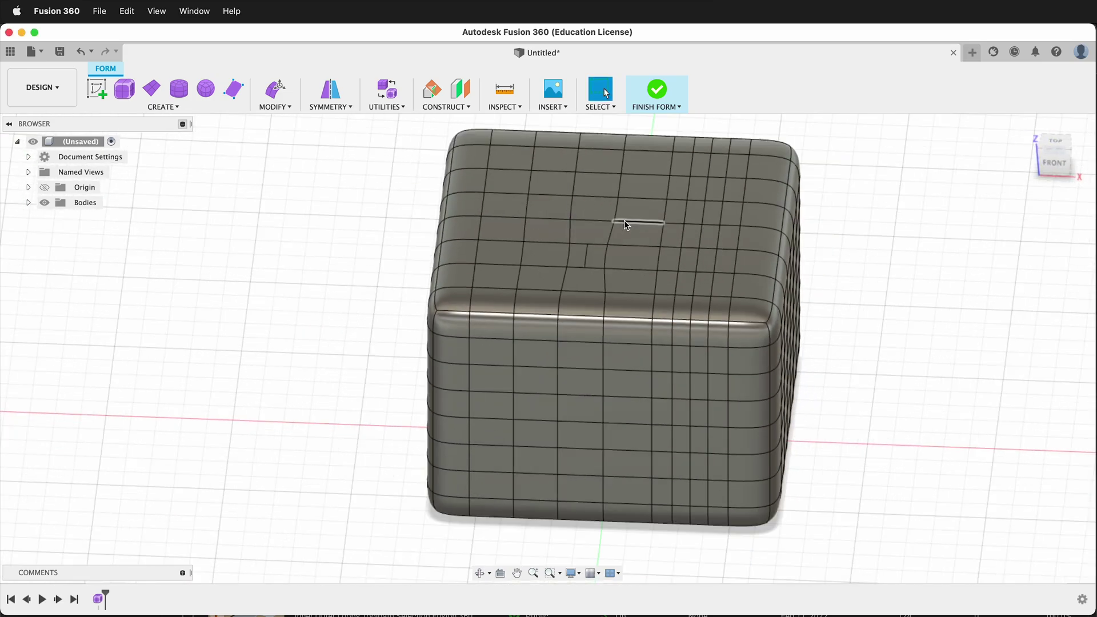
{"action": "scroll", "coordinate": [624, 224], "scroll_direction": "up", "scroll_amount": 5}
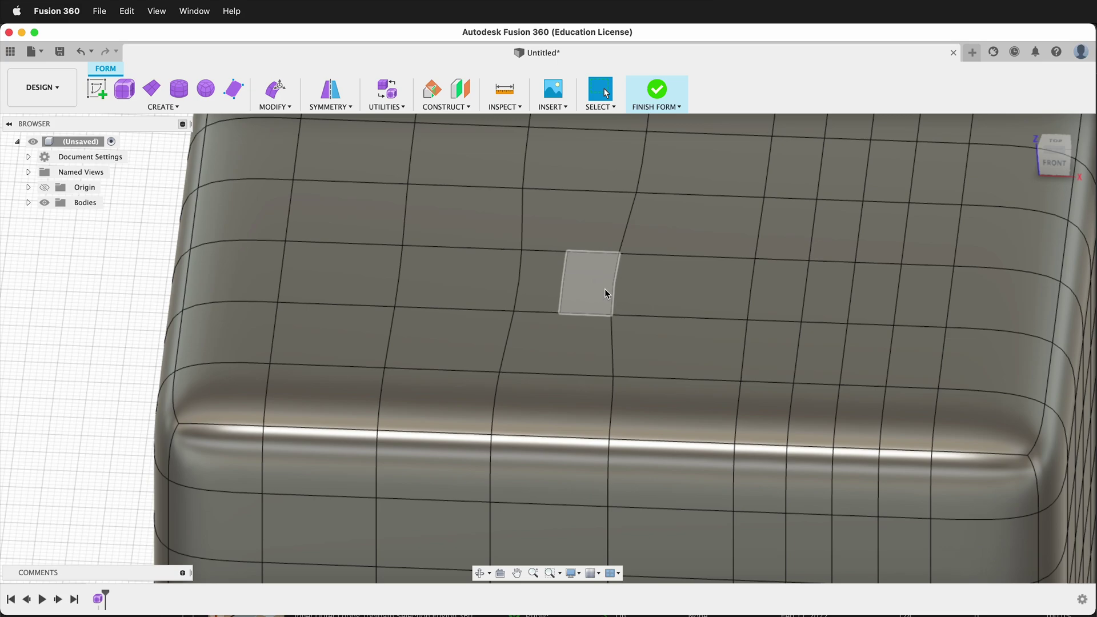
{"action": "left_click", "coordinate": [569, 254]}
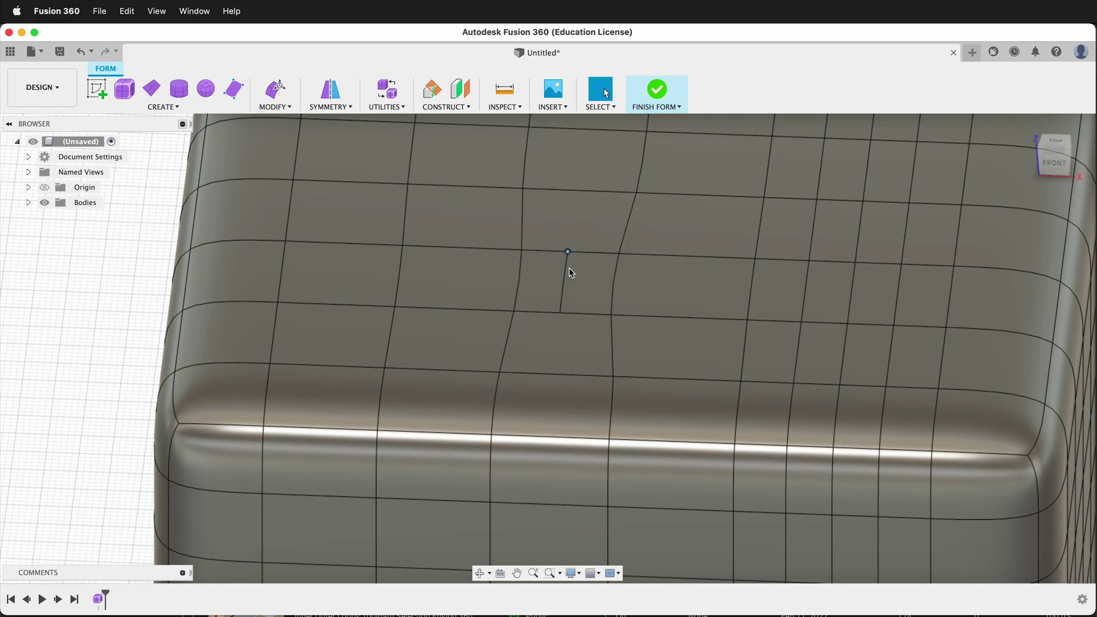
{"action": "scroll", "coordinate": [519, 238], "scroll_direction": "down", "scroll_amount": 4}
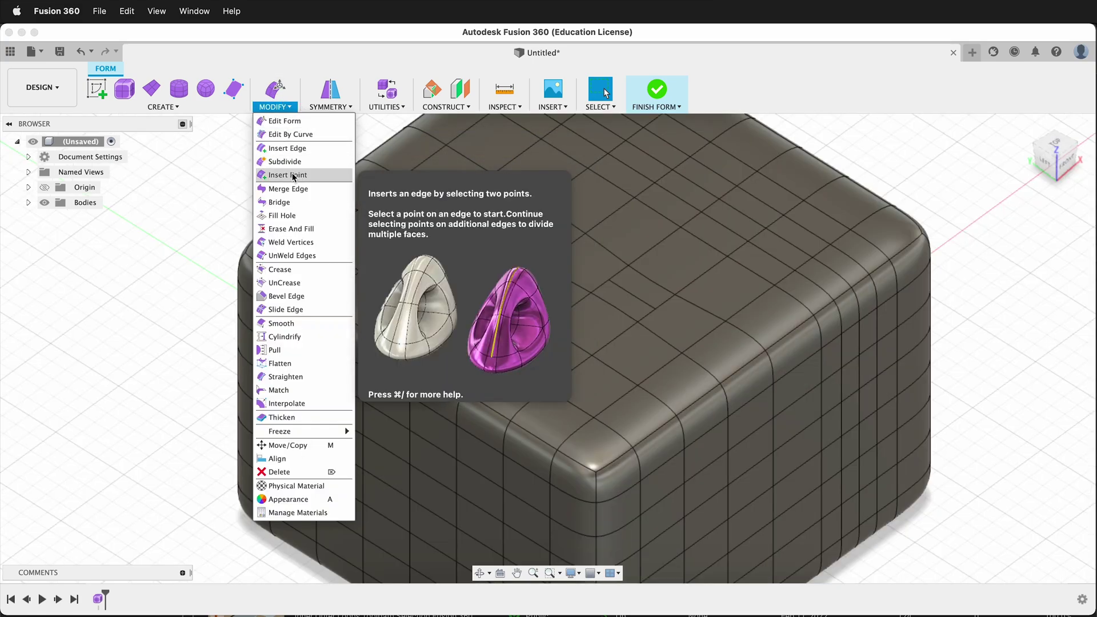
- Insert a closed, roughly oval loop of ten points across the top-face edges in Simple insertion mode
{"action": "left_click", "coordinate": [296, 172]}
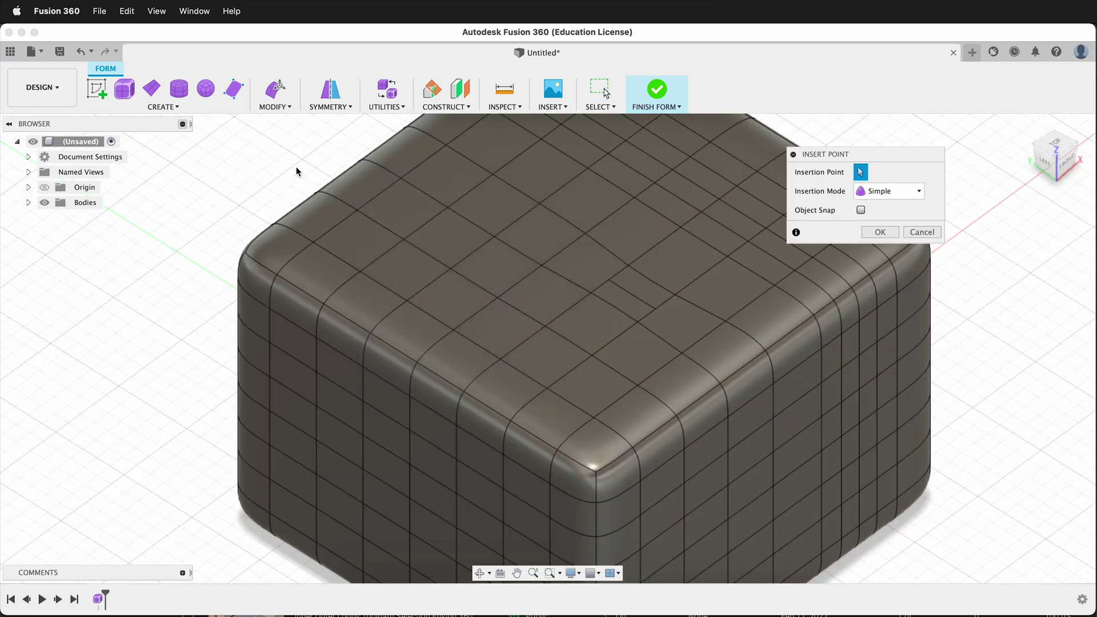
{"action": "left_click", "coordinate": [383, 286]}
{"action": "left_click", "coordinate": [427, 254]}
{"action": "left_click", "coordinate": [471, 222]}
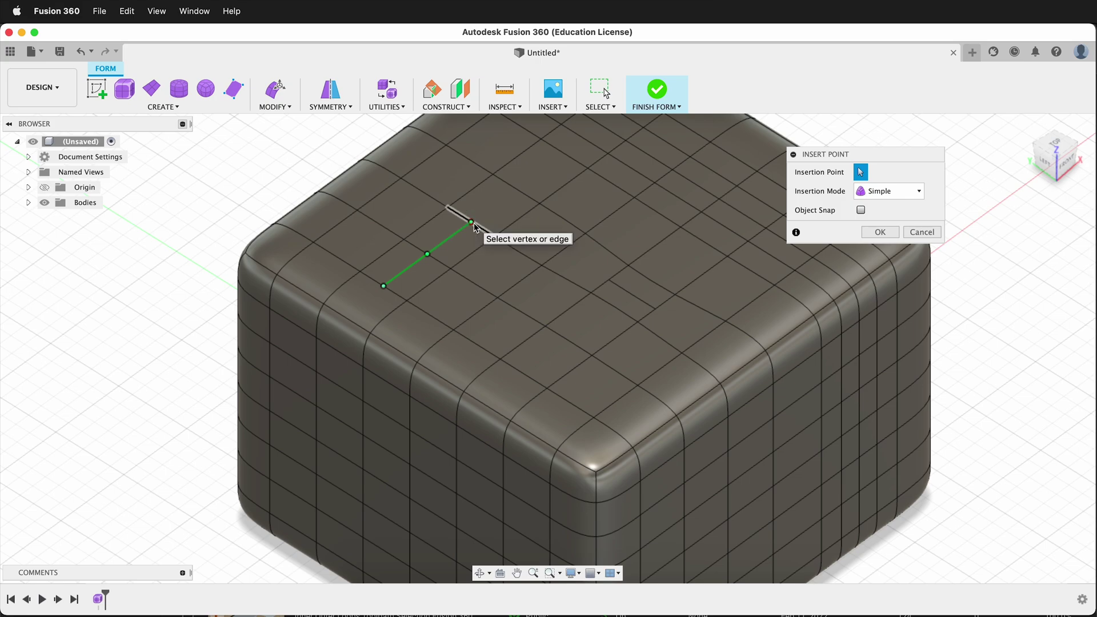
{"action": "left_click", "coordinate": [515, 221]}
{"action": "left_click", "coordinate": [563, 250]}
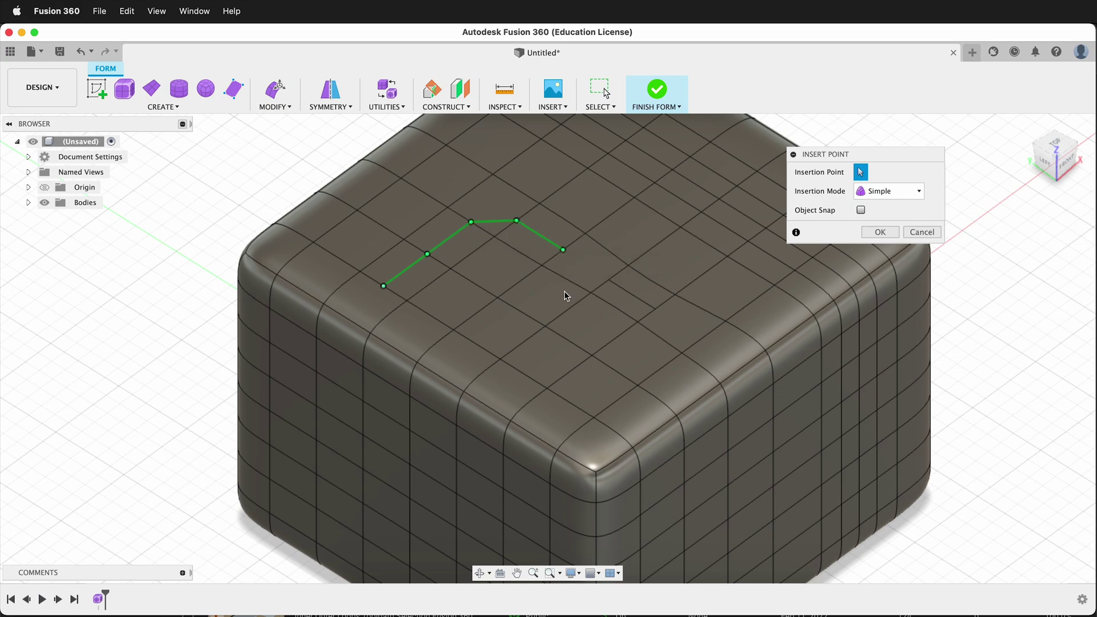
{"action": "left_click", "coordinate": [565, 279]}
{"action": "left_click", "coordinate": [532, 319]}
{"action": "left_click", "coordinate": [487, 350]}
{"action": "left_click", "coordinate": [432, 346]}
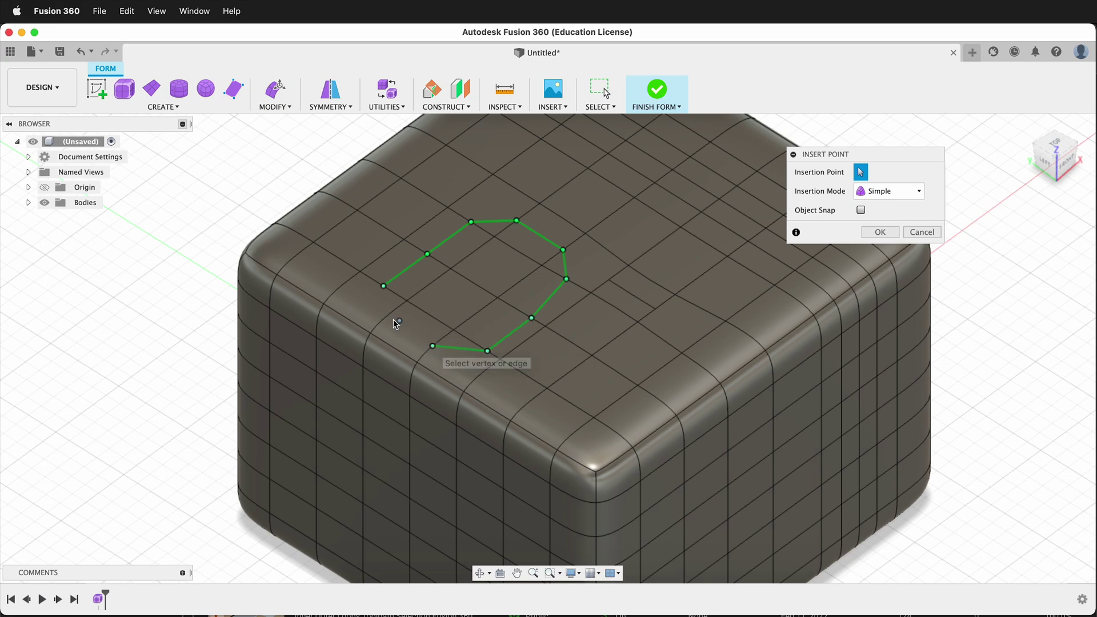
{"action": "left_click", "coordinate": [386, 317]}
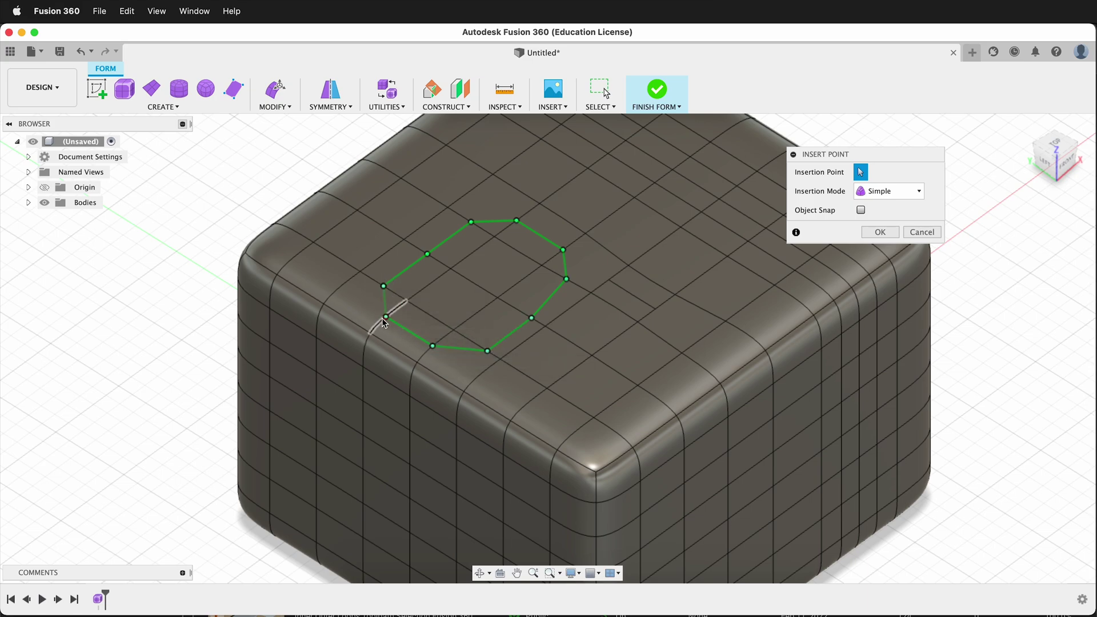
{"action": "left_click", "coordinate": [879, 232]}
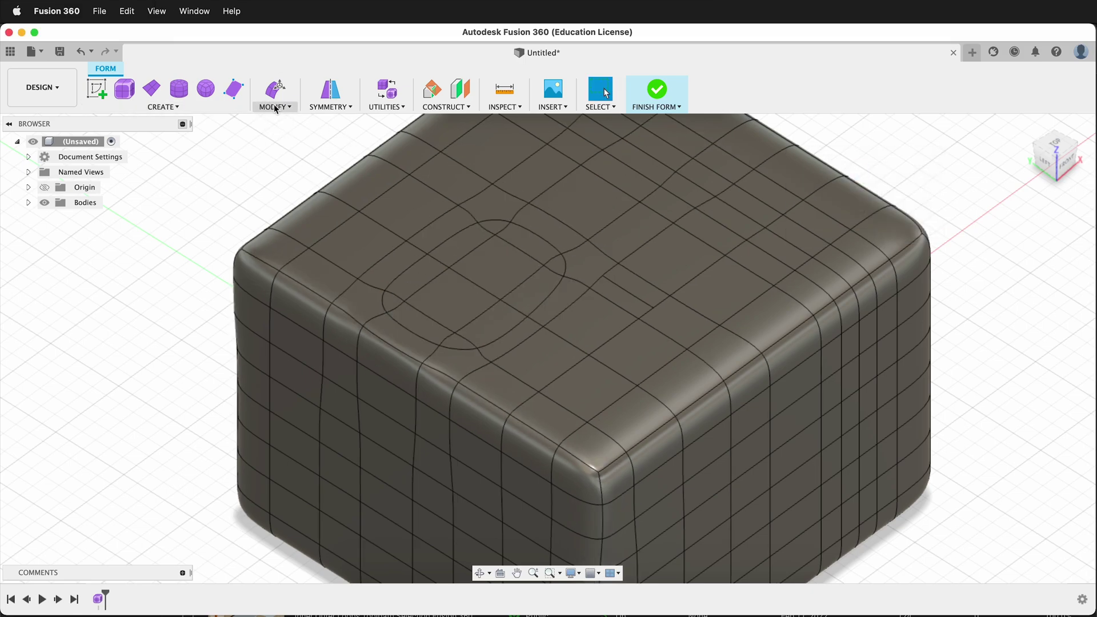
- Weld two neighbouring vertices at one end of the oval loop into the adjacent inner grid vertex, using Vertex to Vertex mode
{"action": "left_click", "coordinate": [288, 109]}
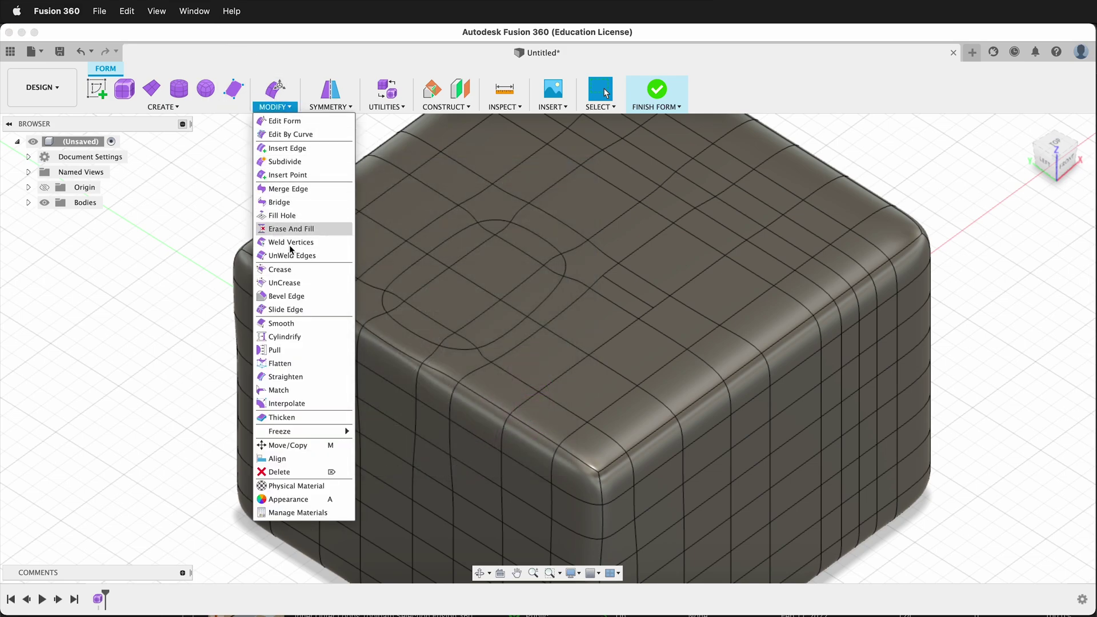
{"action": "left_click", "coordinate": [288, 242]}
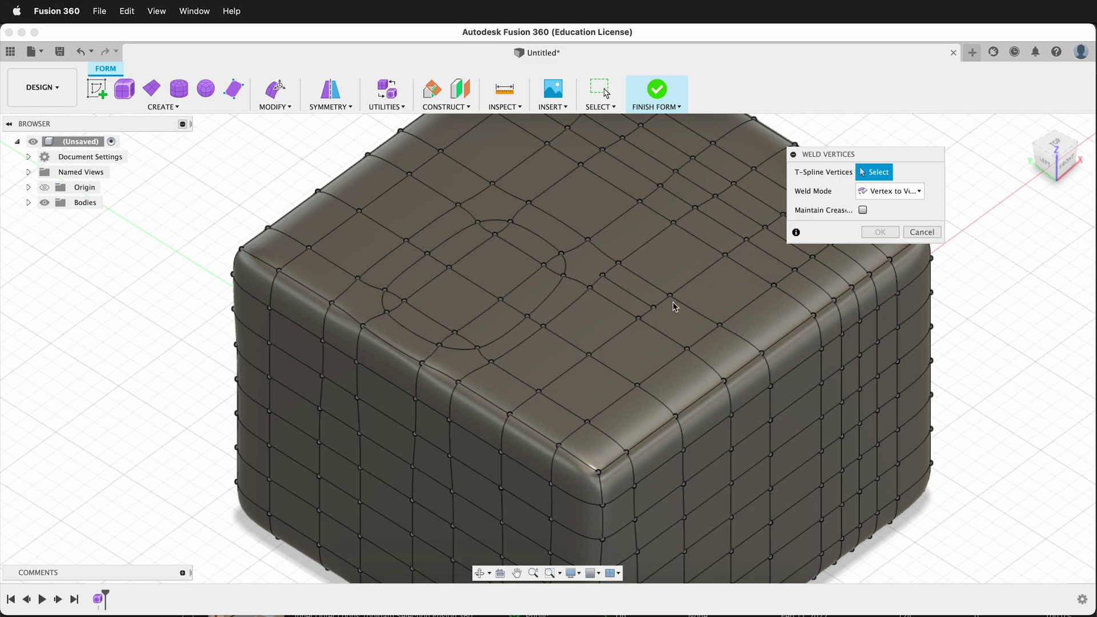
{"action": "scroll", "coordinate": [564, 263], "scroll_direction": "up", "scroll_amount": 3}
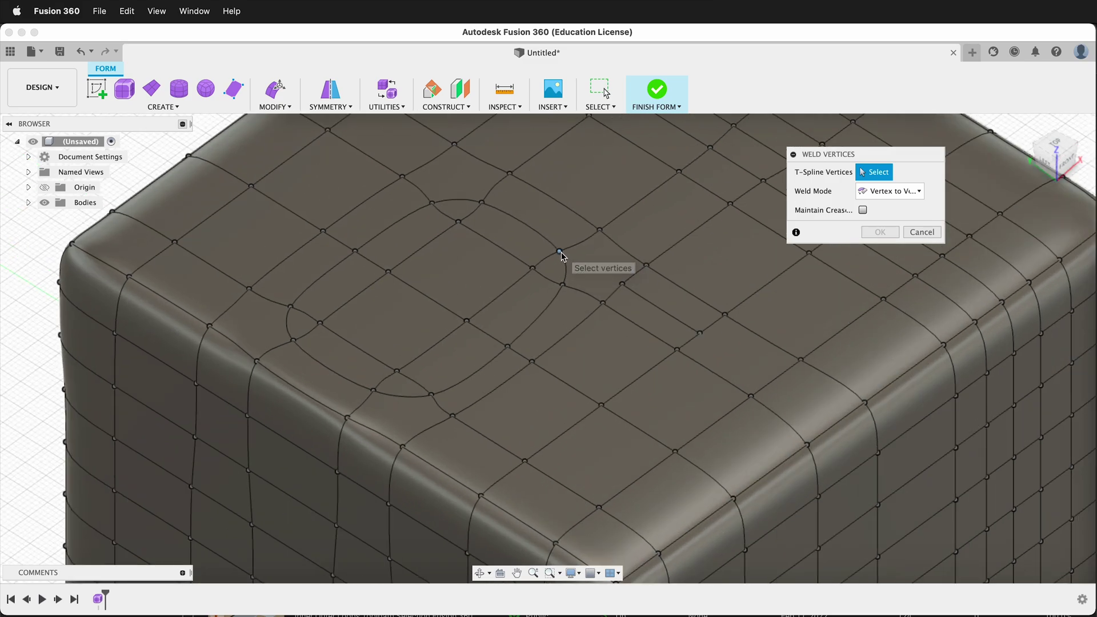
{"action": "left_click", "coordinate": [560, 252]}
{"action": "left_click", "coordinate": [533, 267]}
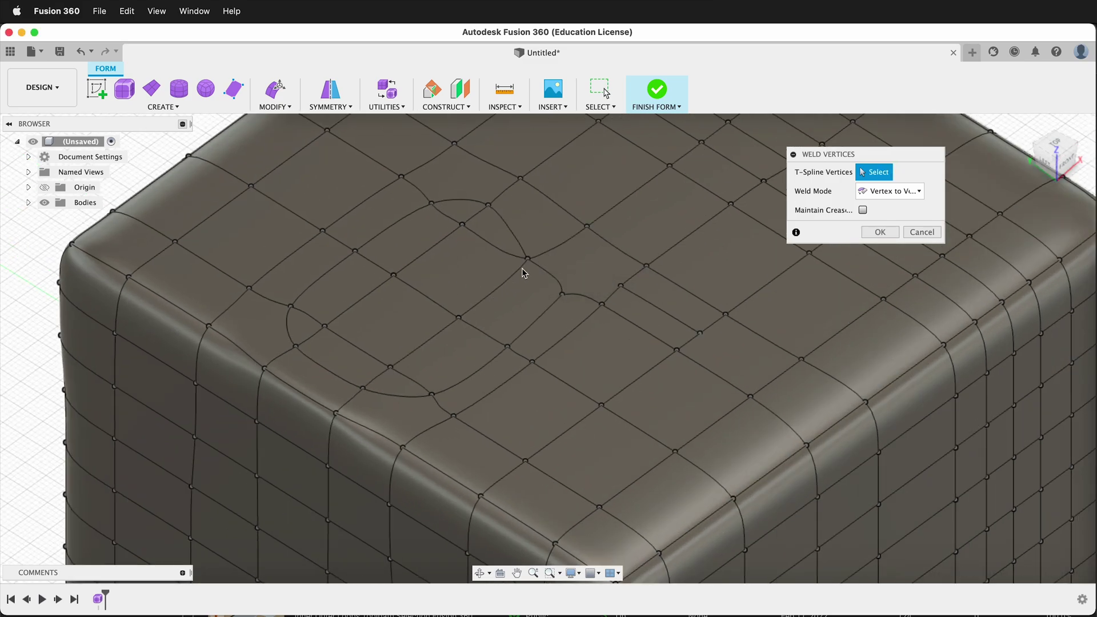
{"action": "left_click", "coordinate": [562, 295]}
{"action": "left_click", "coordinate": [526, 260]}
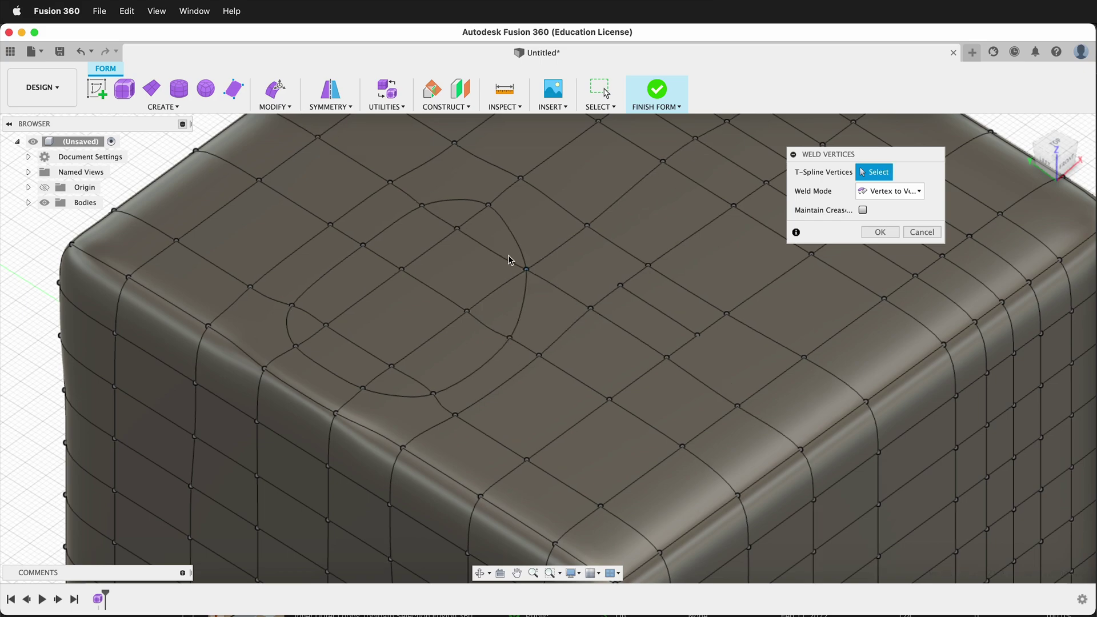
- Weld further pairs of neighbouring vertices around the oval loop and finish the weld
{"action": "left_click", "coordinate": [488, 205]}
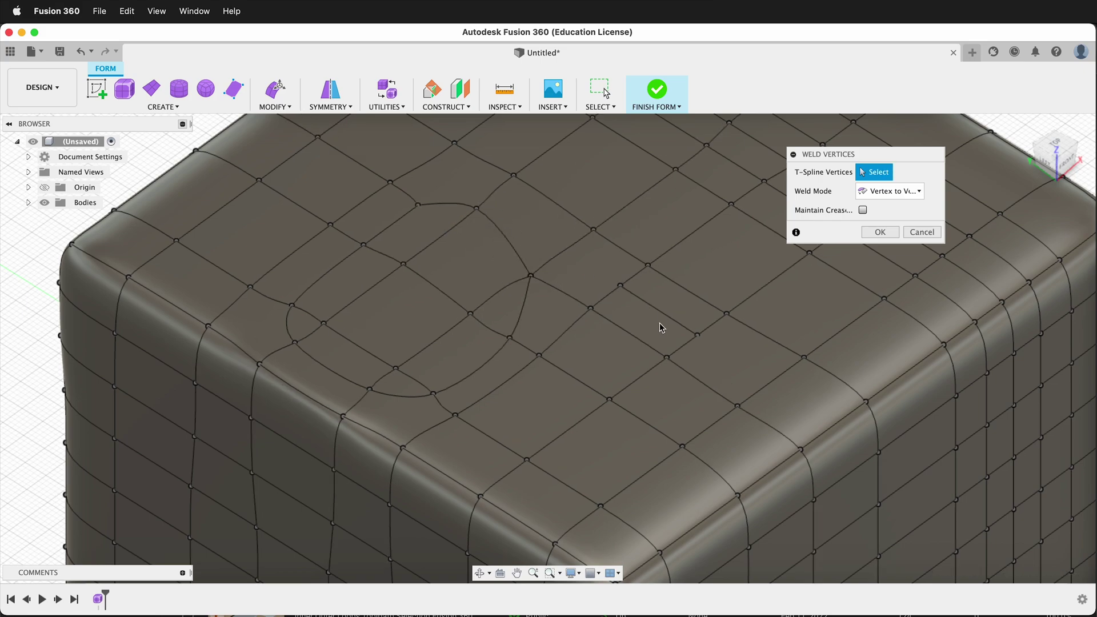
{"action": "middle_click_drag", "start_coordinate": [659, 325], "coordinate": [626, 251], "text": "shift"}
{"action": "left_click", "coordinate": [597, 241]}
{"action": "left_click", "coordinate": [584, 266]}
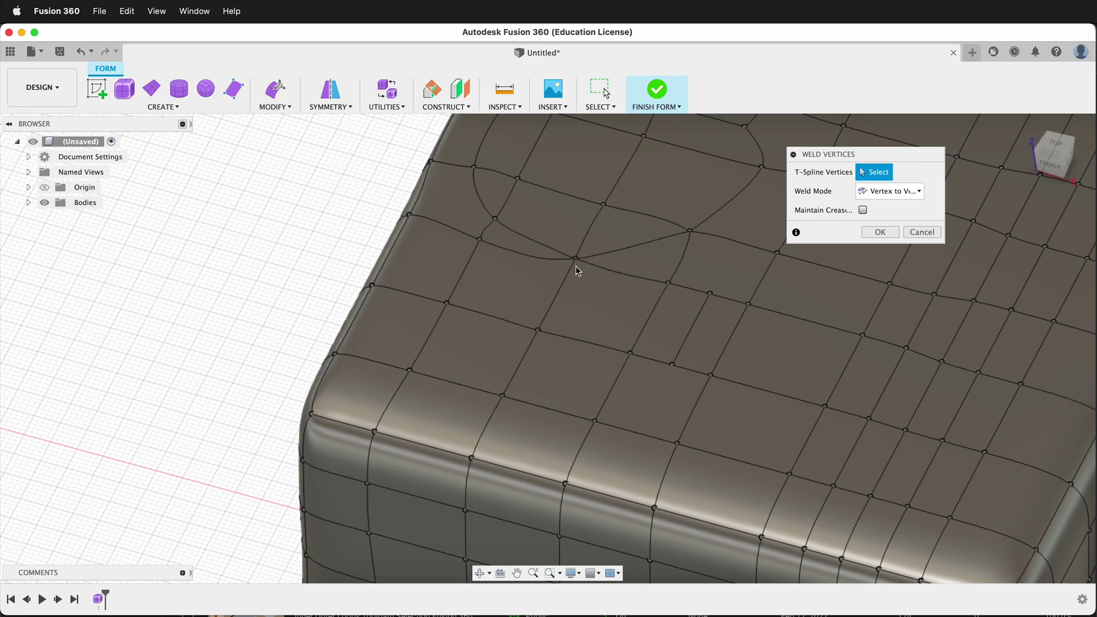
{"action": "left_click", "coordinate": [479, 241]}
{"action": "left_click", "coordinate": [878, 235]}
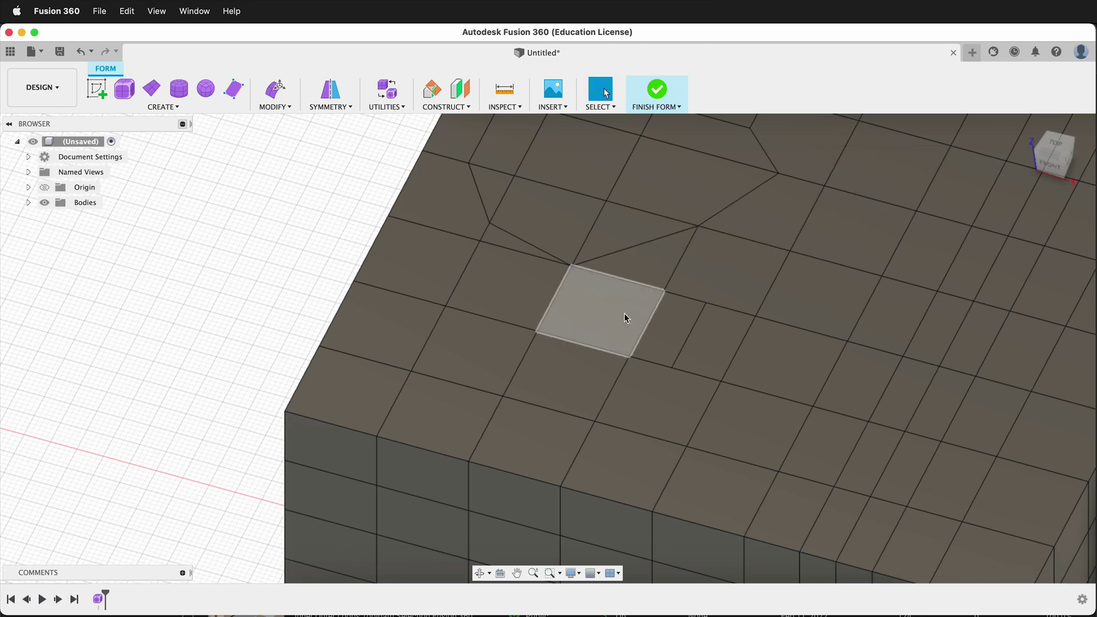
- Delete a face beside the oval loop, plus the faces adjoining it, to open a larger hole in the top
{"action": "scroll", "coordinate": [620, 314], "scroll_direction": "down", "scroll_amount": 5}
{"action": "left_click", "coordinate": [739, 297]}
{"action": "right_click", "coordinate": [739, 297]}
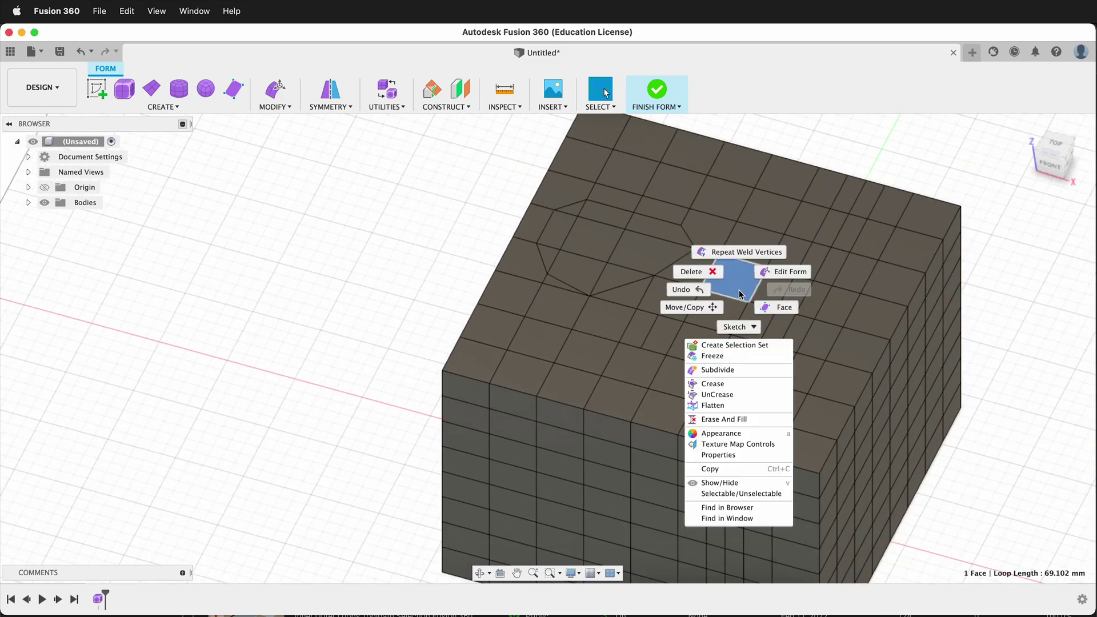
{"action": "left_click", "coordinate": [695, 275]}
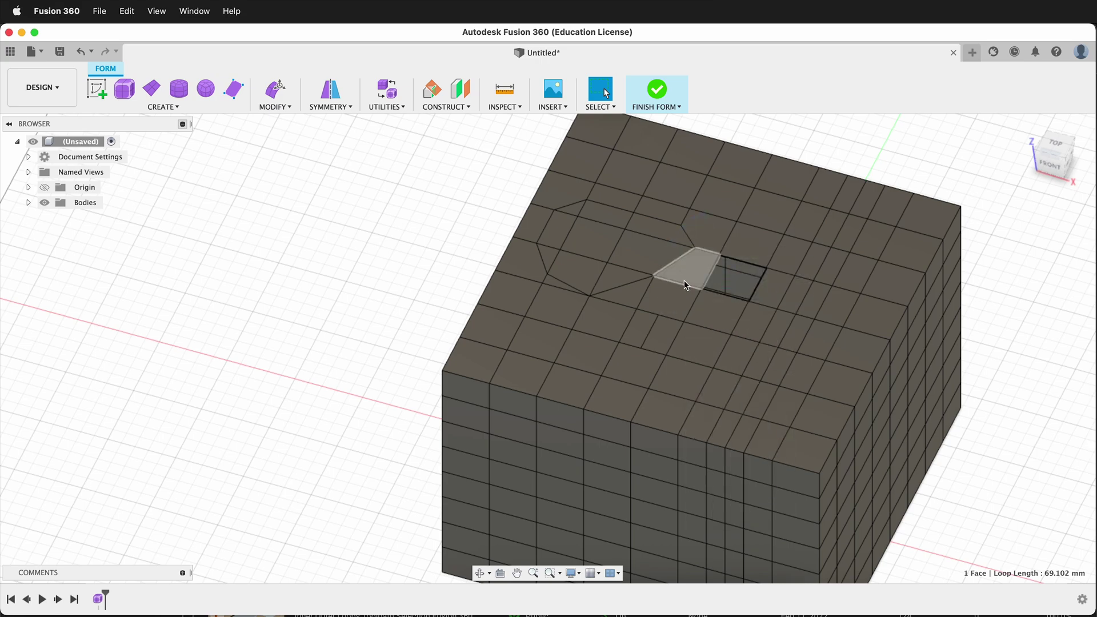
{"action": "scroll", "coordinate": [844, 291], "scroll_direction": "up", "scroll_amount": 3}
{"action": "left_click", "coordinate": [751, 245]}
{"action": "left_click", "coordinate": [766, 243], "text": "shift"}
{"action": "left_click", "coordinate": [795, 250], "text": "shift"}
{"action": "right_click", "coordinate": [741, 287]}
{"action": "left_click", "coordinate": [703, 265]}
- Fill the hole in the top face with Fill Hole, picking one of its boundary edges and keeping the default fill mode
{"action": "middle_click_drag", "start_coordinate": [911, 464], "coordinate": [527, 207], "text": "shift"}
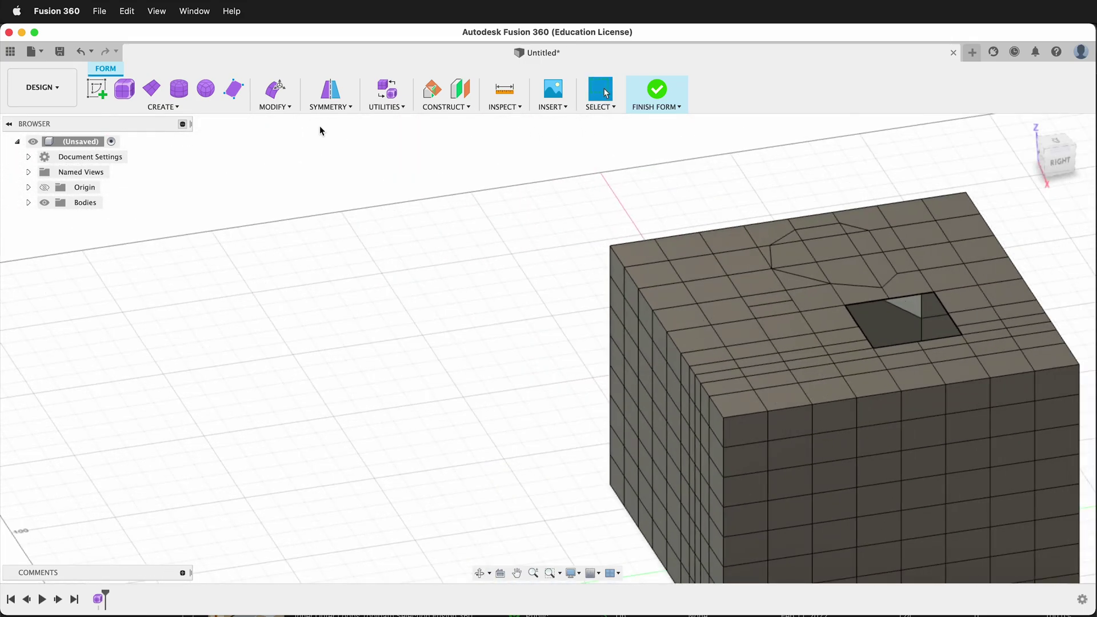
{"action": "left_click", "coordinate": [284, 108]}
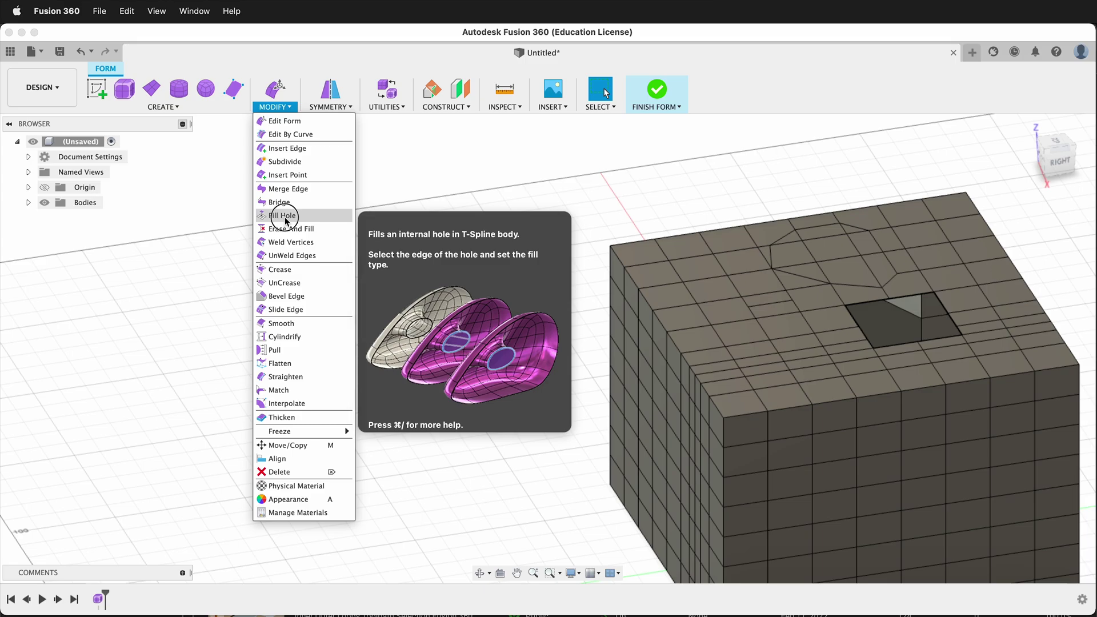
{"action": "left_click", "coordinate": [285, 217]}
{"action": "left_click", "coordinate": [863, 306]}
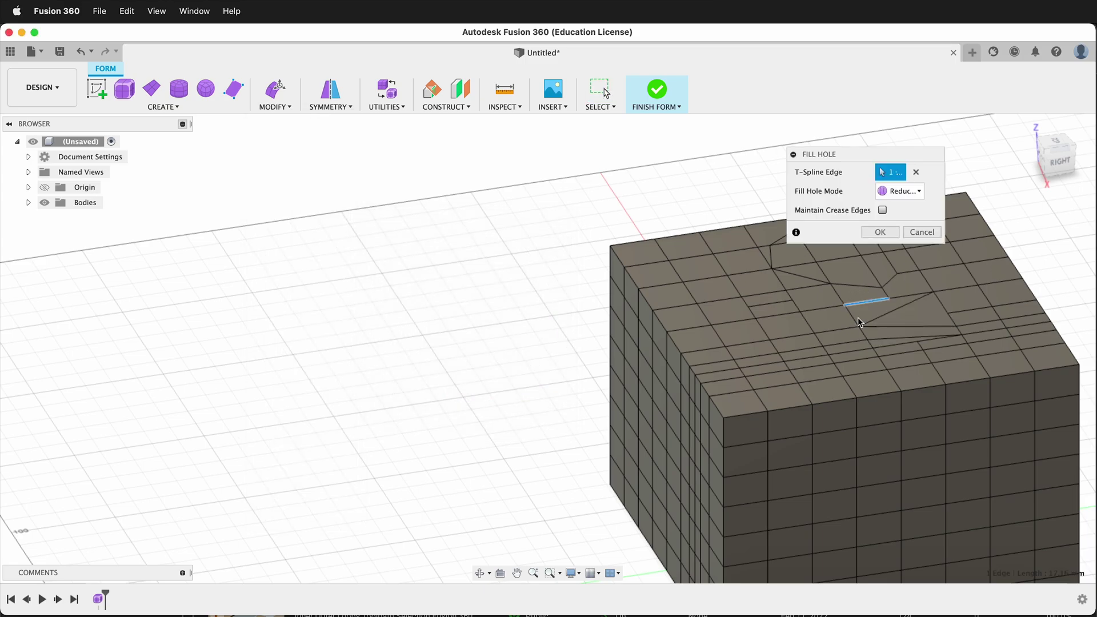
{"action": "scroll", "coordinate": [913, 354], "scroll_direction": "up", "scroll_amount": 5}
{"action": "middle_click_drag", "start_coordinate": [926, 326], "coordinate": [566, 370], "text": "shift"}
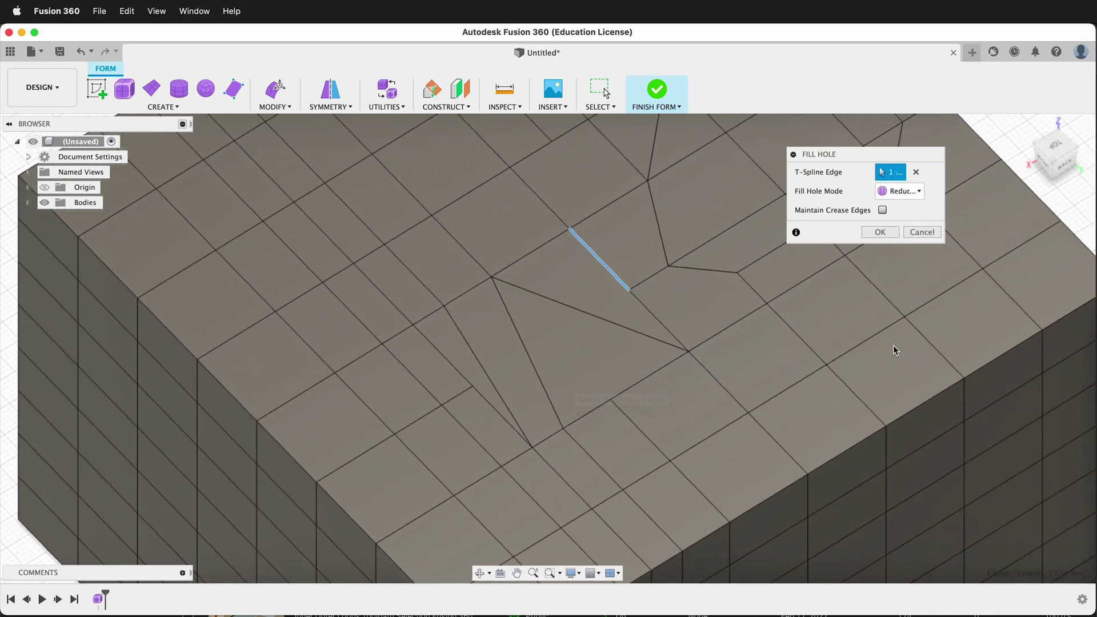
{"action": "left_click", "coordinate": [880, 231]}
- Unweld the edge loop that runs across the top and around the box beside the filled hole, using UnWeld Edges
{"action": "scroll", "coordinate": [432, 247], "scroll_direction": "down", "scroll_amount": 3}
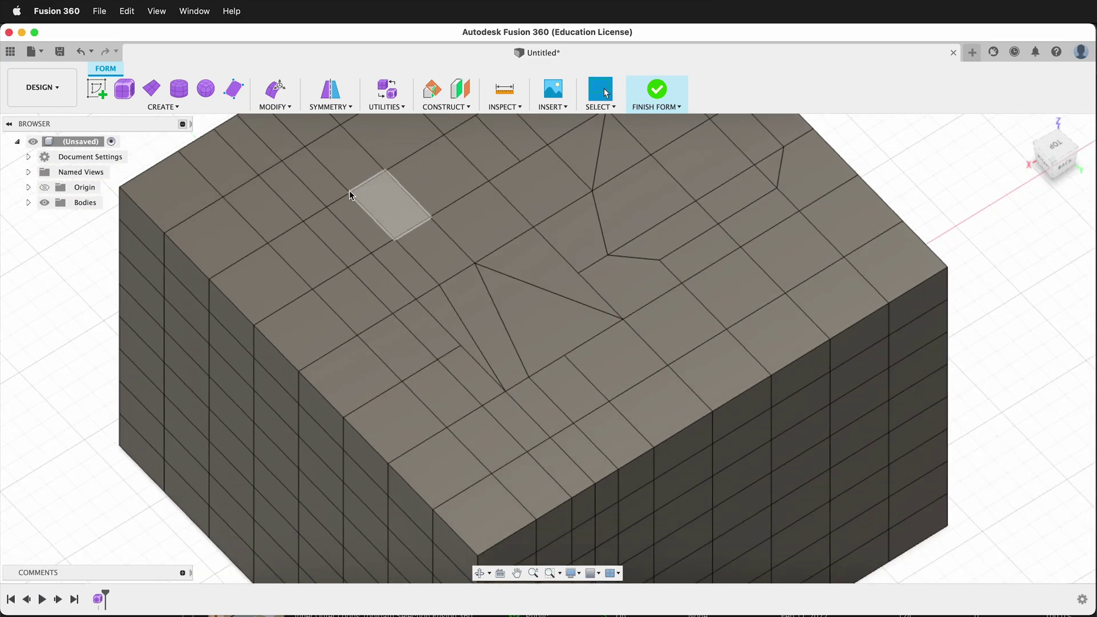
{"action": "left_click", "coordinate": [277, 106]}
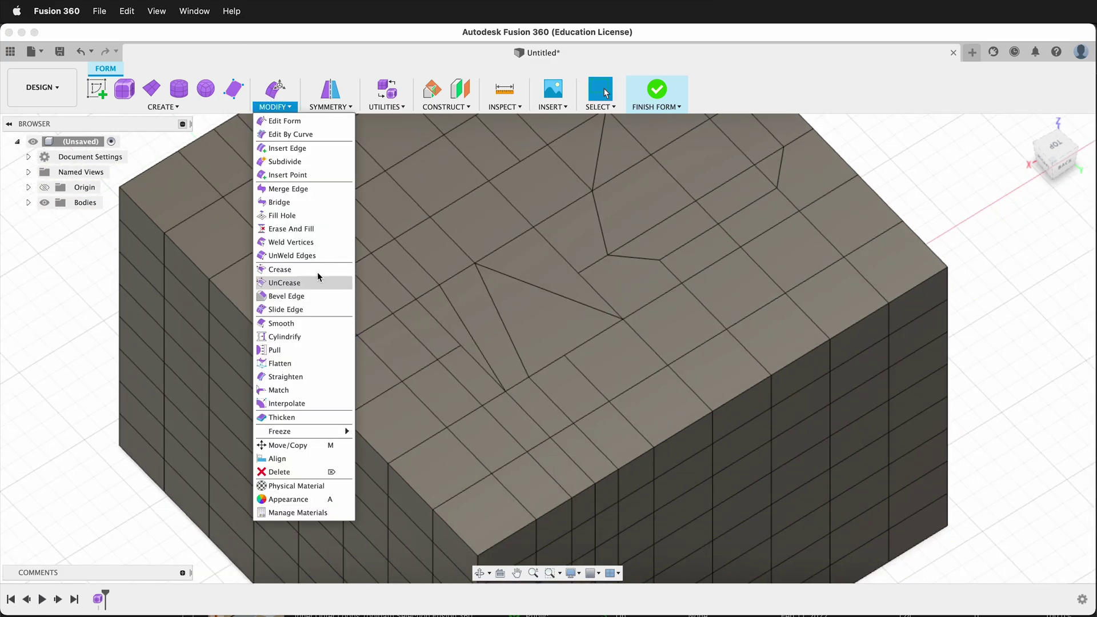
{"action": "left_click", "coordinate": [297, 254]}
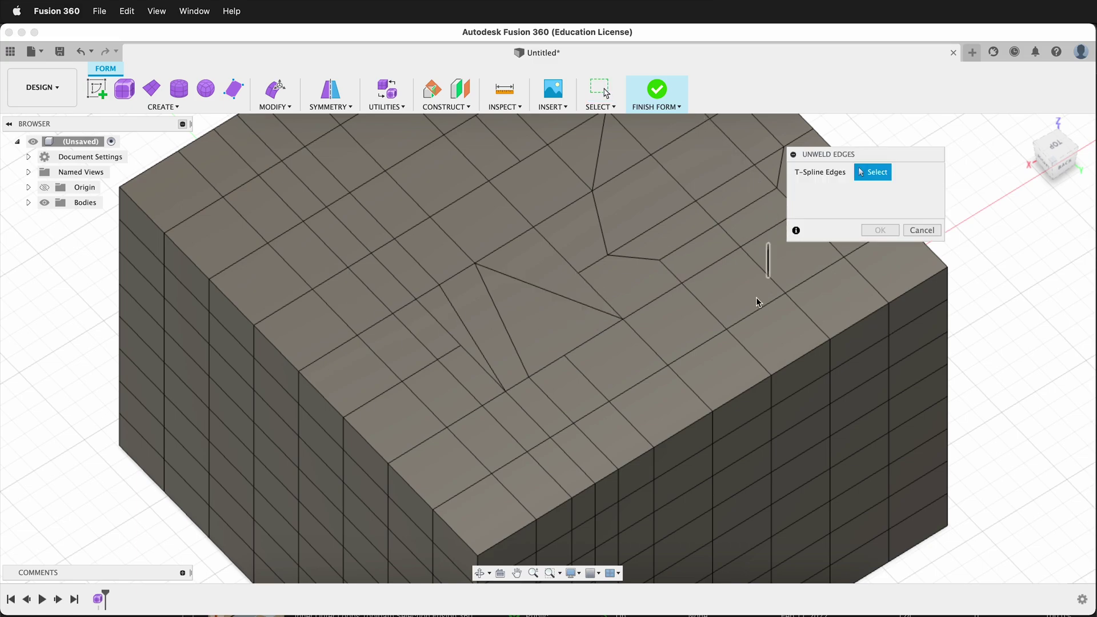
{"action": "scroll", "coordinate": [610, 249], "scroll_direction": "up", "scroll_amount": 3}
{"action": "double_click", "coordinate": [663, 342]}
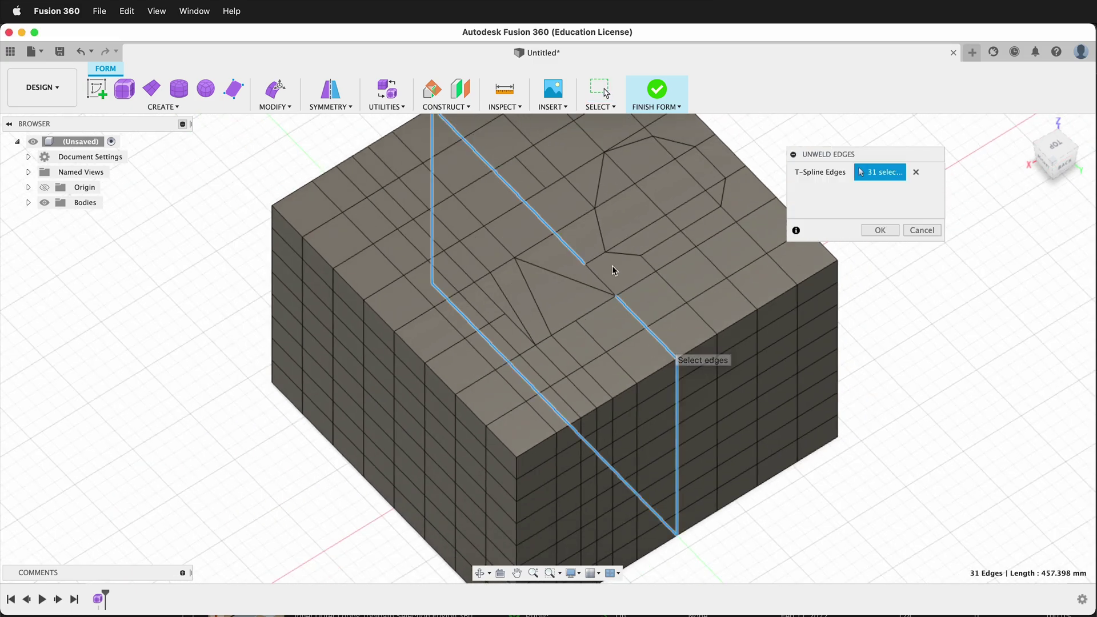
{"action": "left_click", "coordinate": [881, 229]}
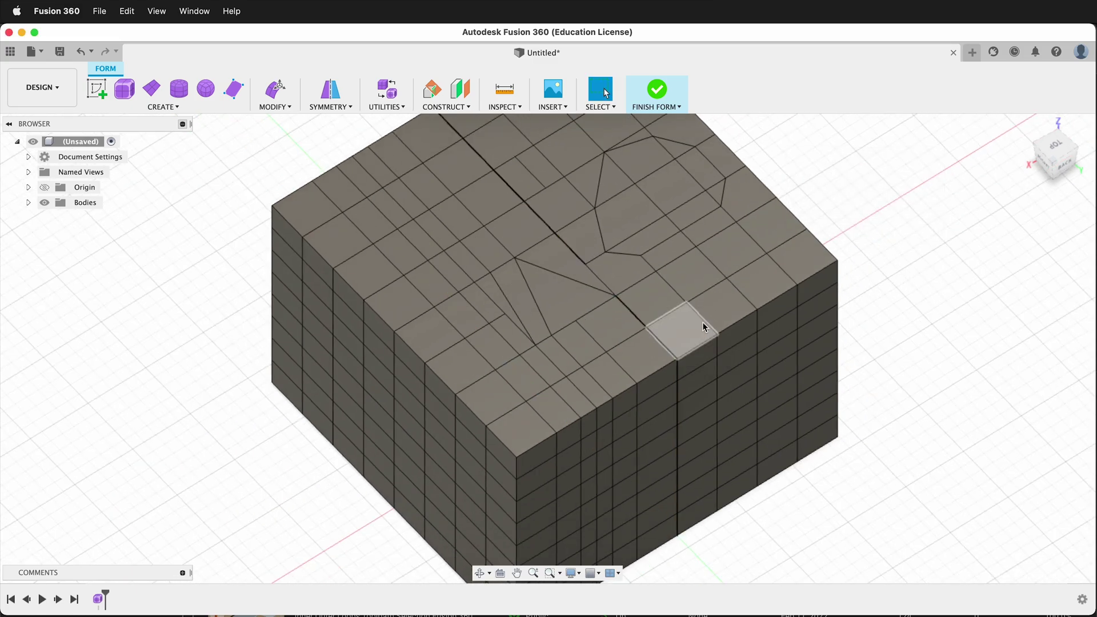
- Unweld the single remaining short edge in the gap of the unwelded loop on the top, splitting the box into two halves
{"action": "middle_click_drag", "start_coordinate": [752, 311], "coordinate": [700, 287], "text": "shift"}
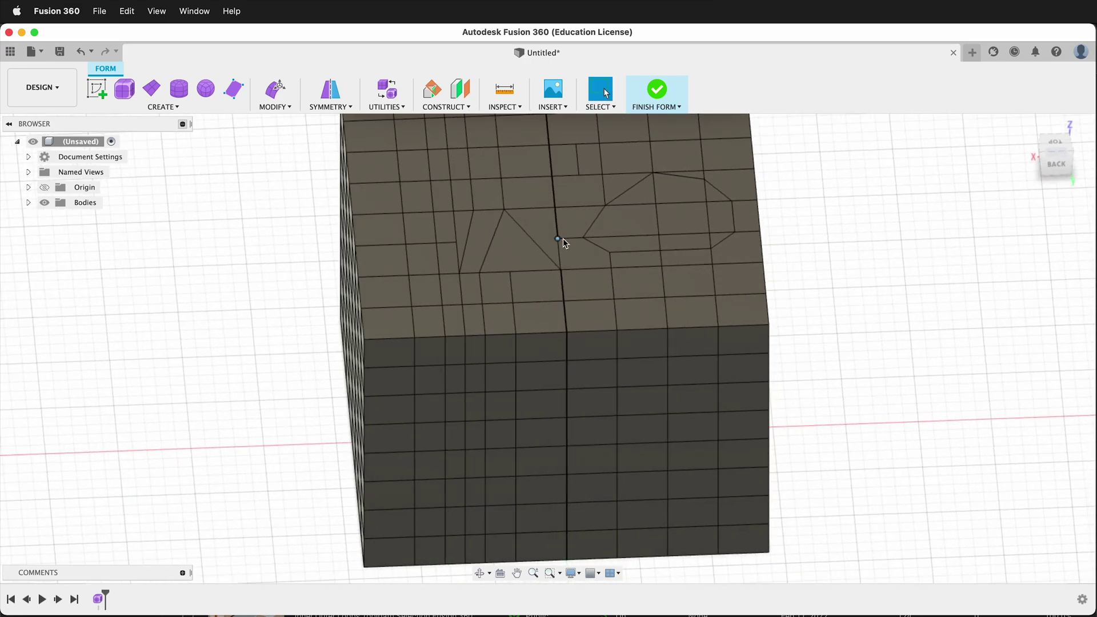
{"action": "left_click", "coordinate": [560, 251]}
{"action": "left_click", "coordinate": [275, 106]}
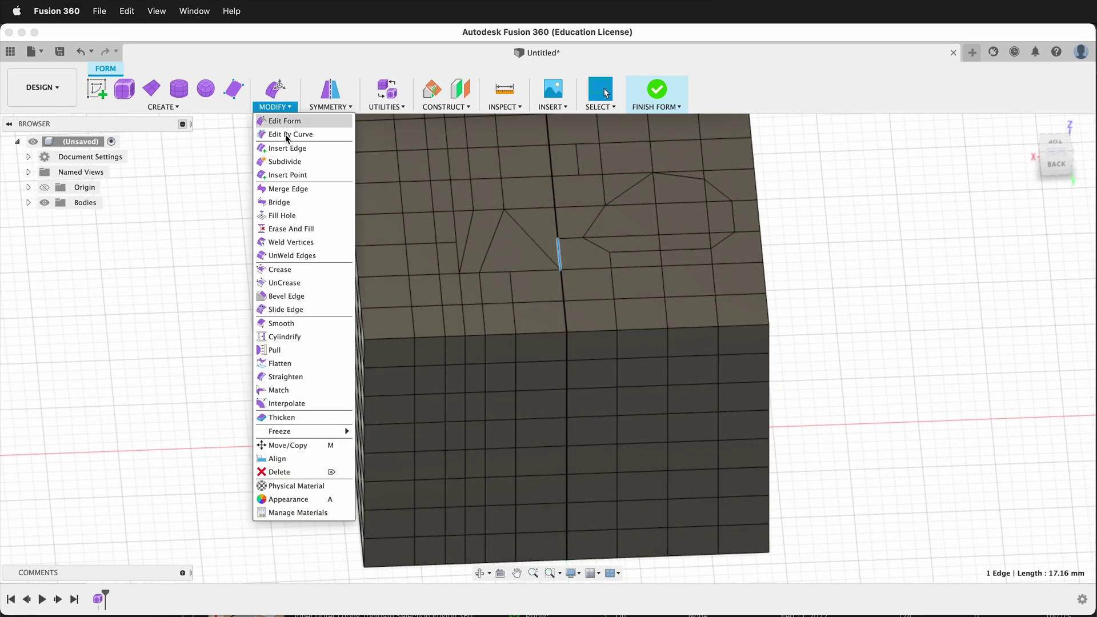
{"action": "left_click", "coordinate": [309, 256]}
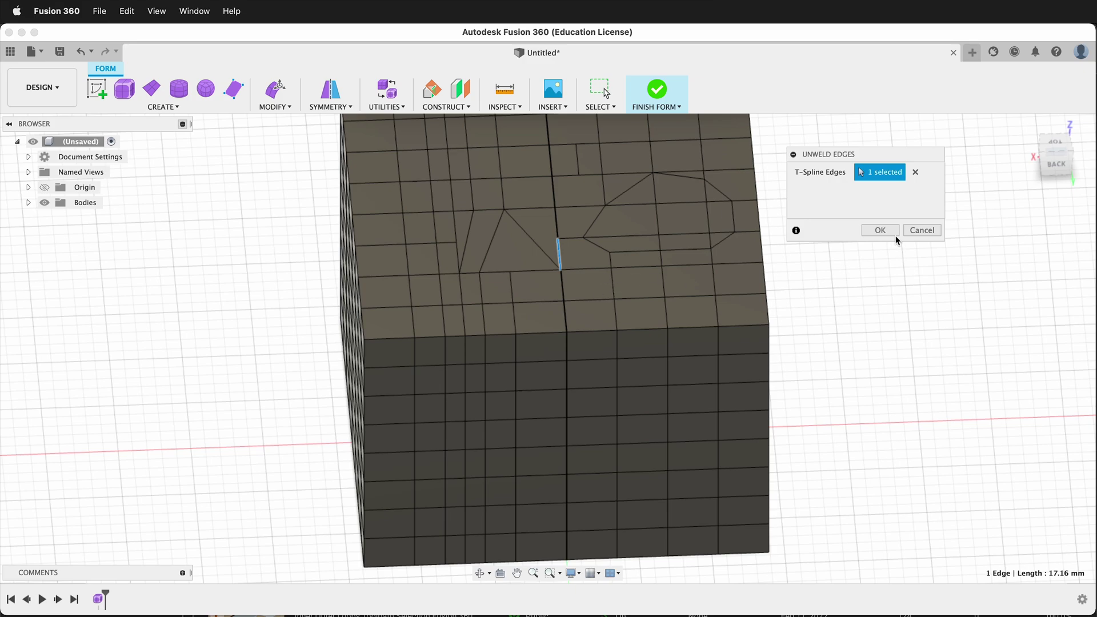
{"action": "left_click", "coordinate": [879, 230]}
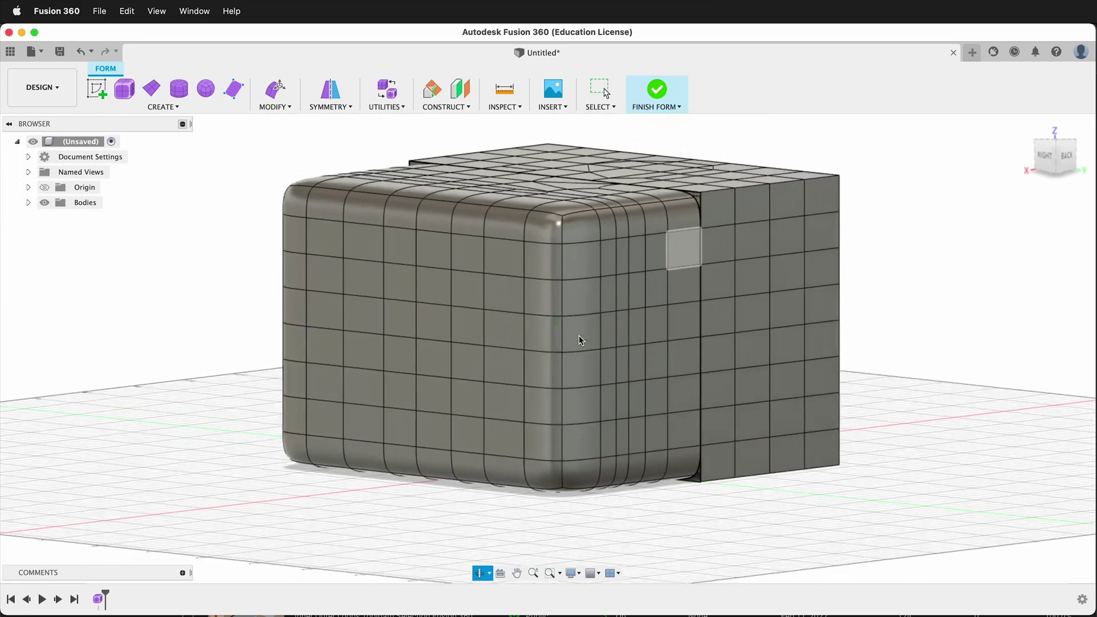
- Select the rounded half of the split box and move it sideways and upward, well clear of the square half
{"action": "middle_click_drag", "start_coordinate": [578, 340], "coordinate": [478, 284], "text": "shift"}
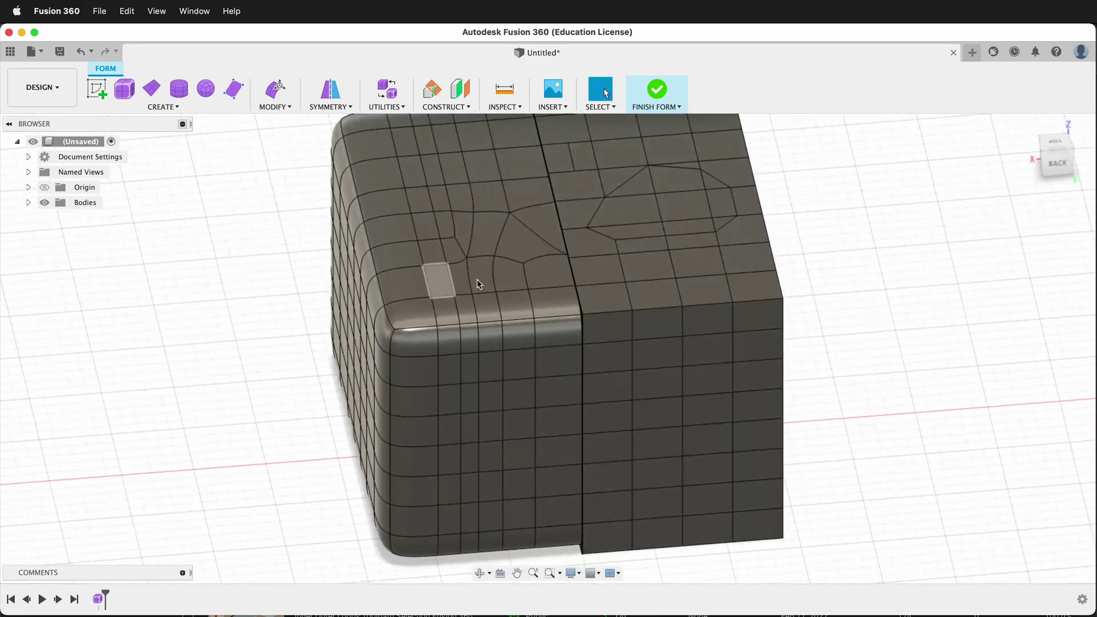
{"action": "scroll", "coordinate": [374, 371], "scroll_direction": "down", "scroll_amount": 2}
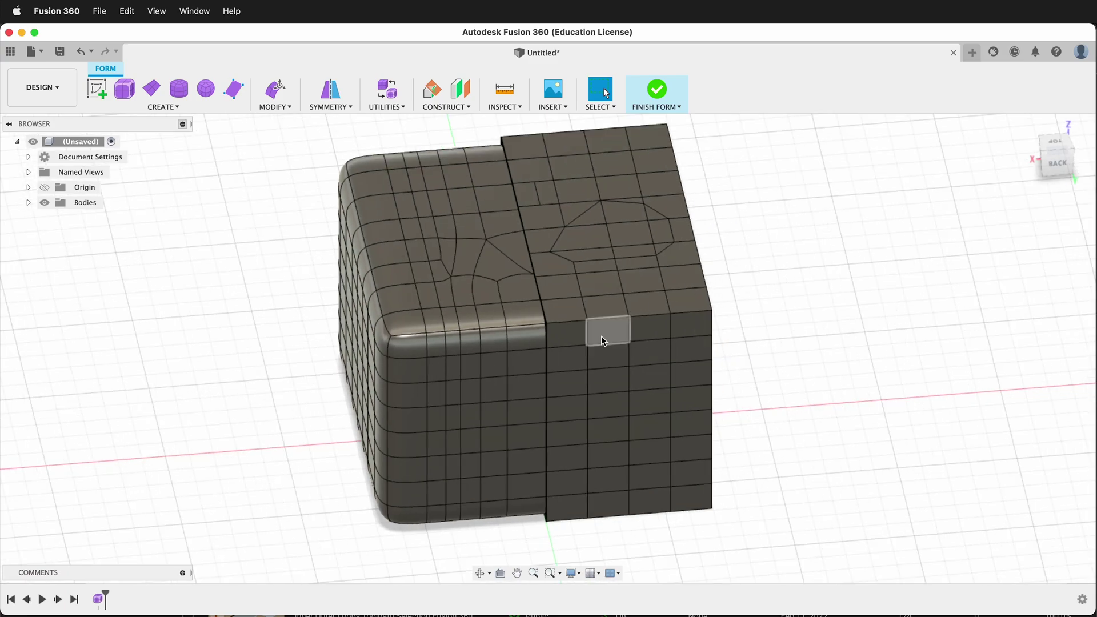
{"action": "scroll", "coordinate": [601, 336], "scroll_direction": "down", "scroll_amount": 2}
{"action": "left_click_drag", "start_coordinate": [514, 539], "coordinate": [399, 175]}
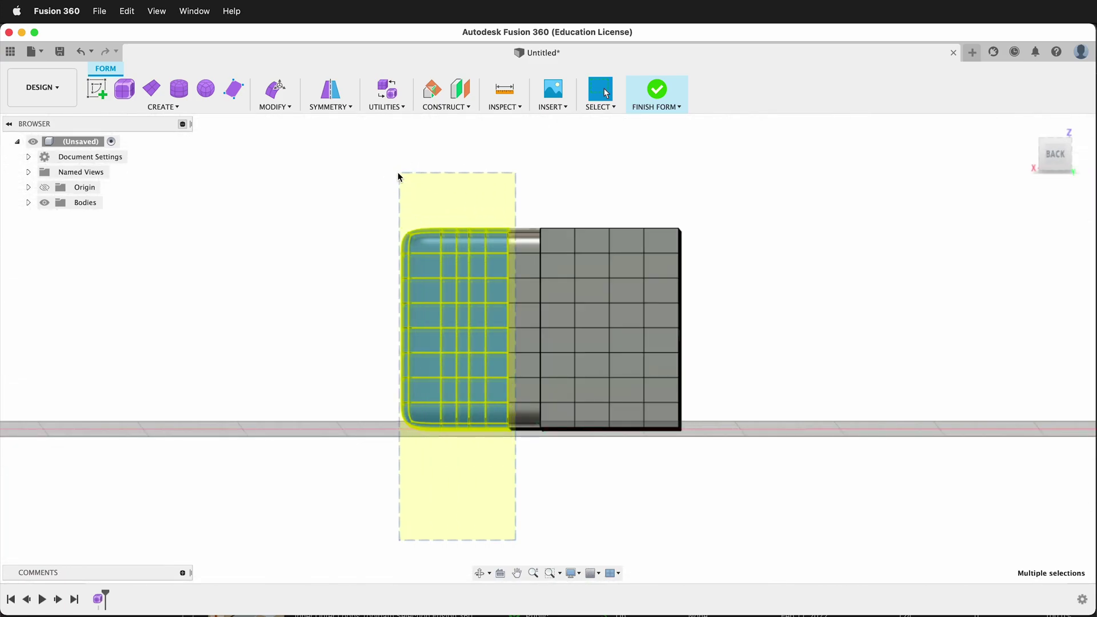
{"action": "key", "text": "m"}
{"action": "left_click_drag", "start_coordinate": [443, 314], "coordinate": [262, 311]}
{"action": "middle_click_drag", "start_coordinate": [261, 311], "coordinate": [383, 337], "text": "shift"}
{"action": "left_click_drag", "start_coordinate": [321, 217], "coordinate": [323, 137]}
{"action": "left_click", "coordinate": [879, 384]}
{"action": "middle_click_drag", "start_coordinate": [381, 457], "coordinate": [472, 365], "text": "shift"}
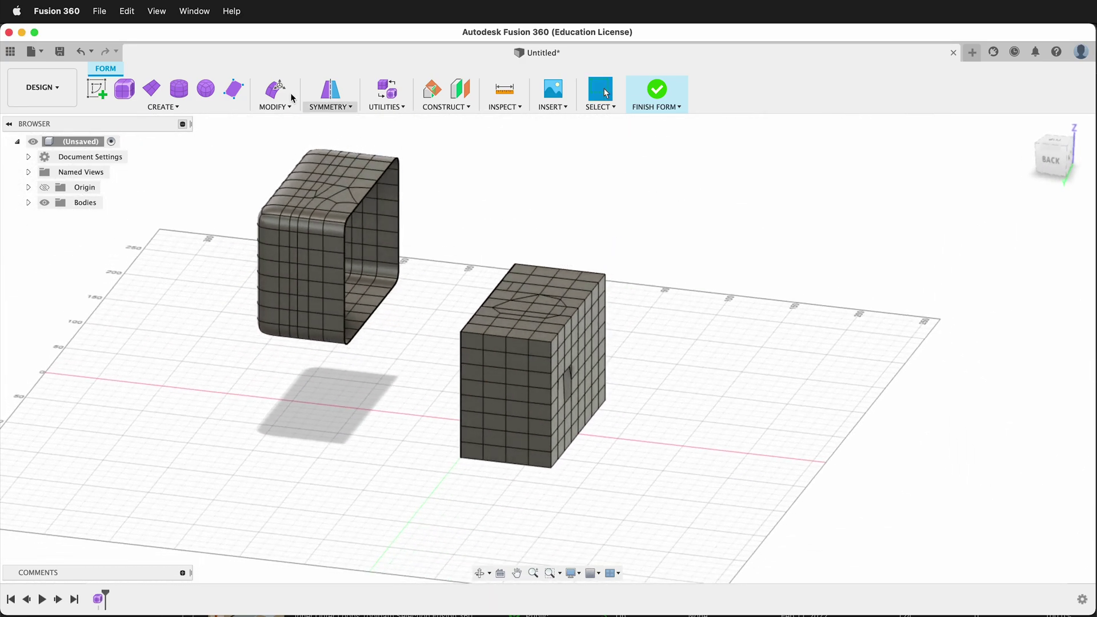
- Bridge the open boundary loop of the raised half to the open boundary loop of the other half with 3 faces
{"action": "left_click", "coordinate": [284, 108]}
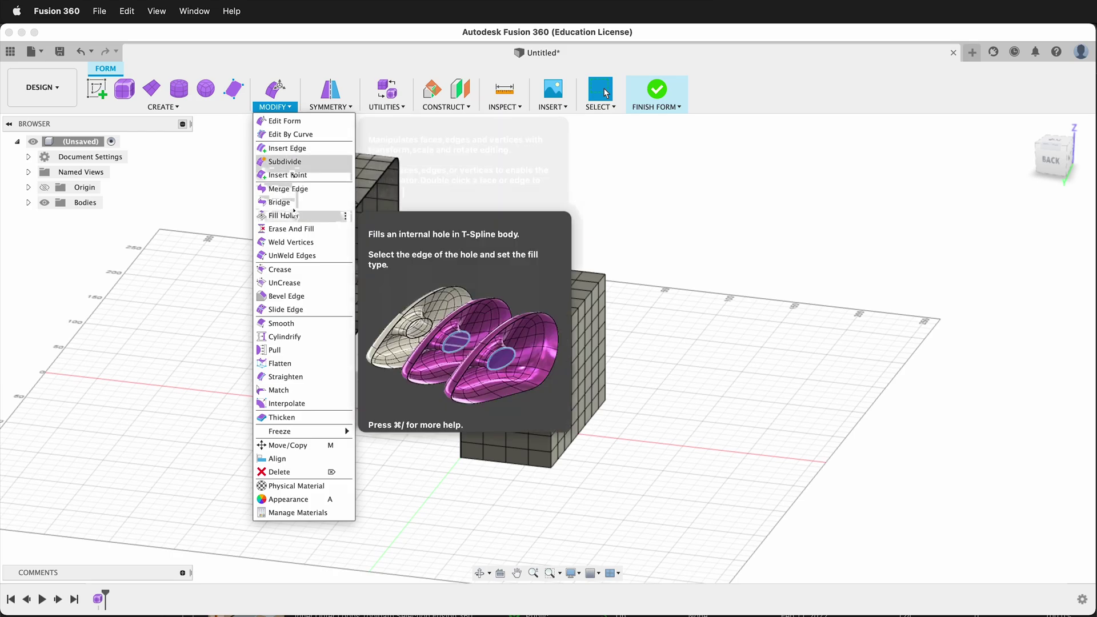
{"action": "left_click", "coordinate": [279, 202]}
{"action": "left_click", "coordinate": [358, 204]}
{"action": "middle_click_drag", "start_coordinate": [416, 419], "coordinate": [598, 395], "text": "shift"}
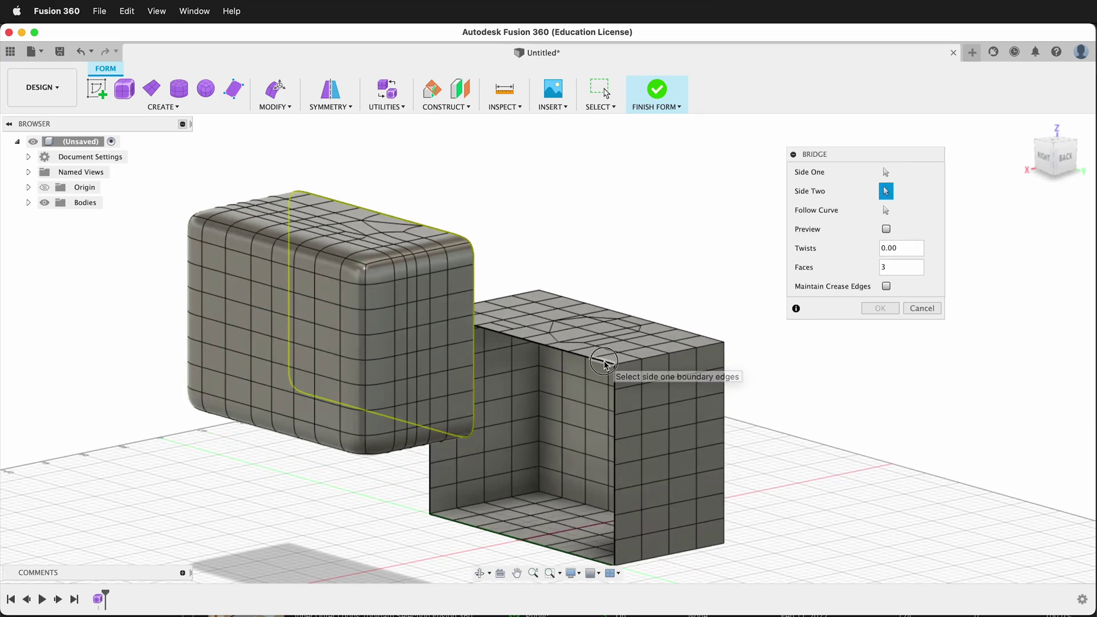
{"action": "left_click", "coordinate": [604, 363]}
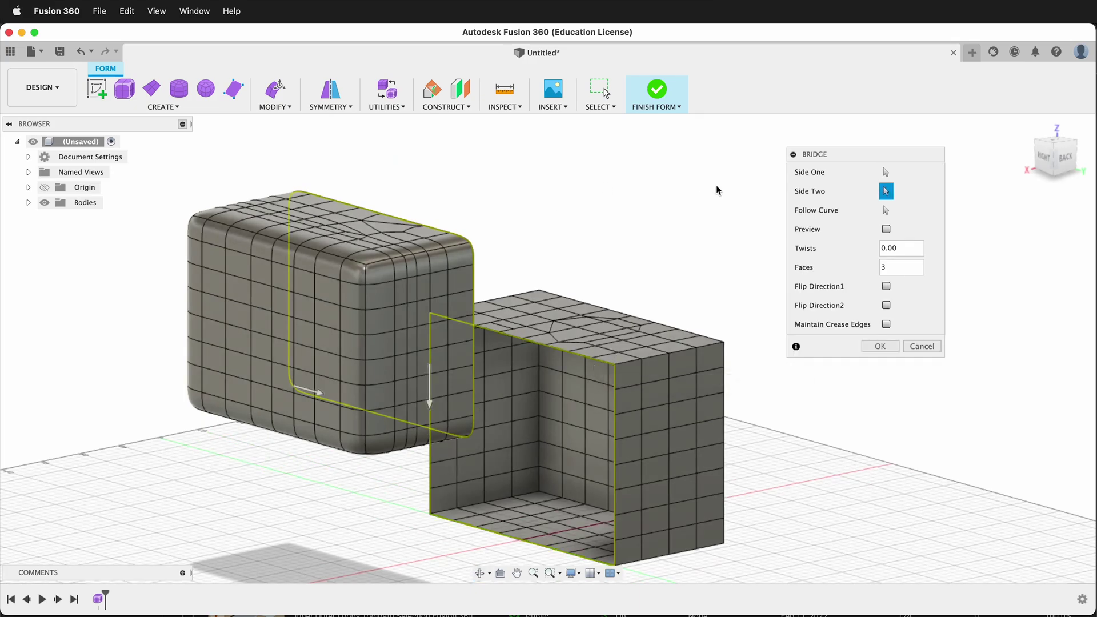
{"action": "left_click", "coordinate": [883, 349]}
{"action": "middle_click_drag", "start_coordinate": [764, 276], "coordinate": [581, 309], "text": "shift"}
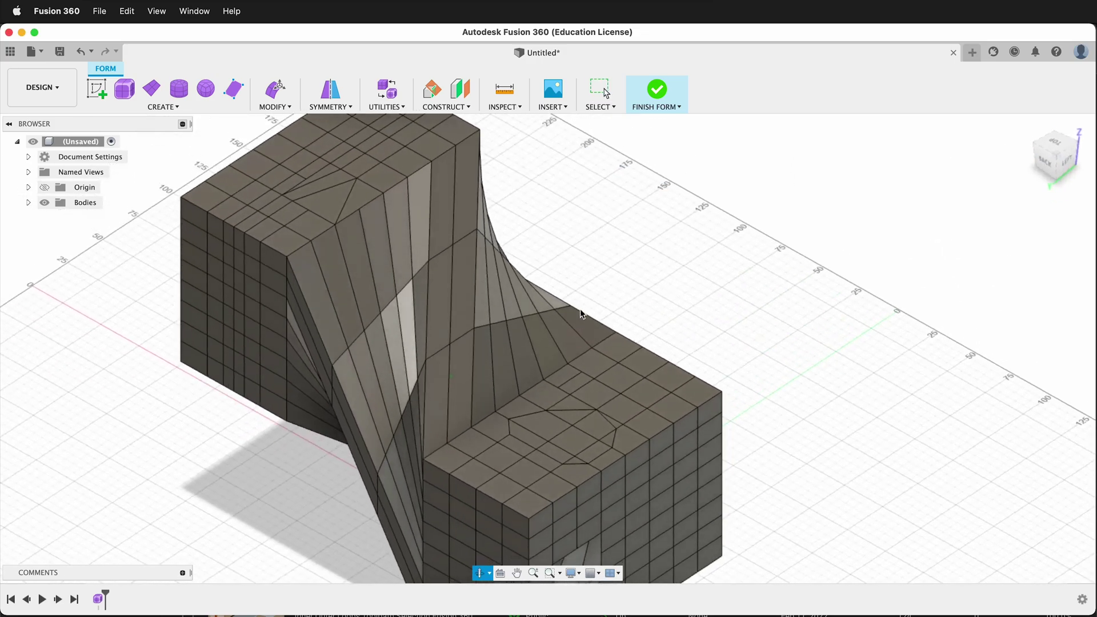
{"action": "middle_click_drag", "start_coordinate": [506, 404], "coordinate": [336, 413], "text": "shift"}
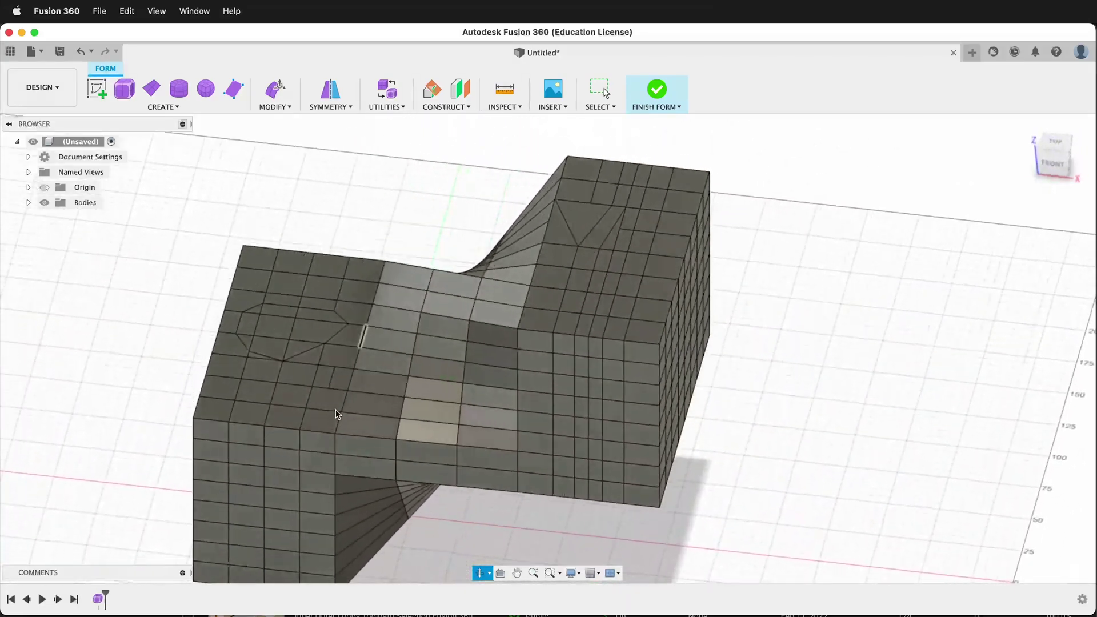
- Select the entire bridged T-Spline form and delete it to empty the workspace
{"action": "left_click", "coordinate": [268, 111]}
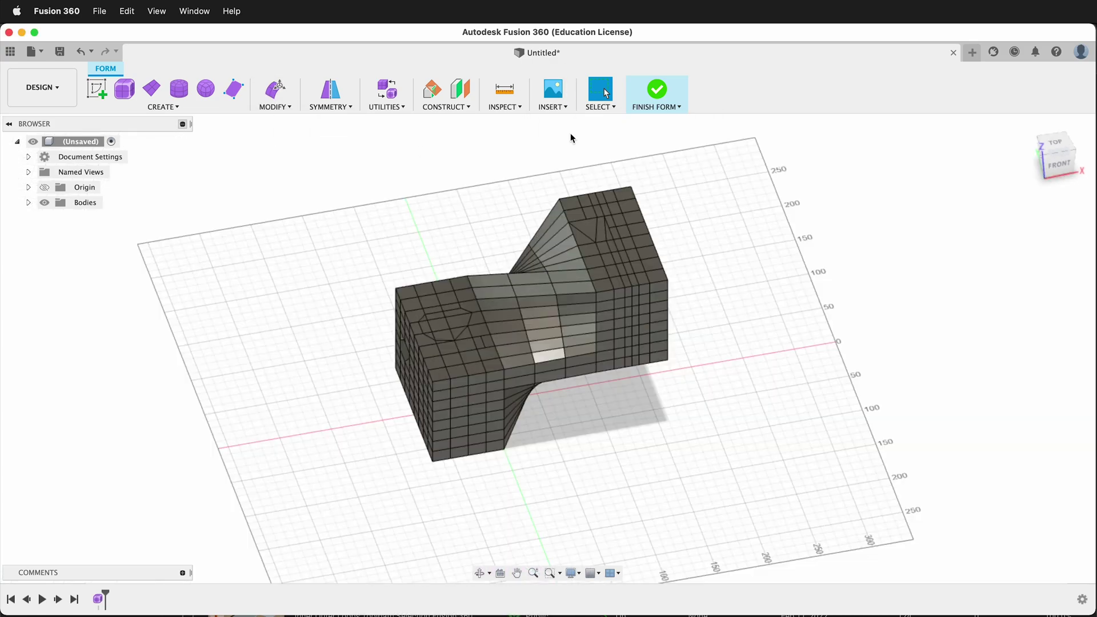
{"action": "left_click_drag", "start_coordinate": [337, 119], "coordinate": [759, 480]}
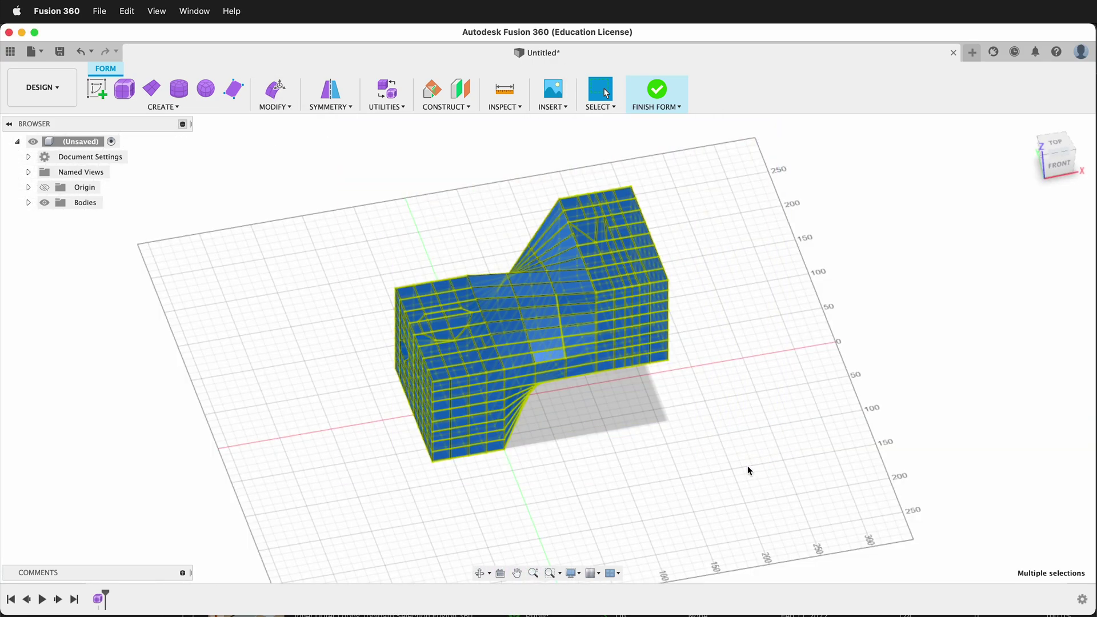
{"action": "key", "text": "Delete"}
- Start a centre-type form box on the vertical front plane, about 60 by 69 mm, and extend its height to 80 mm
{"action": "left_click", "coordinate": [123, 90]}
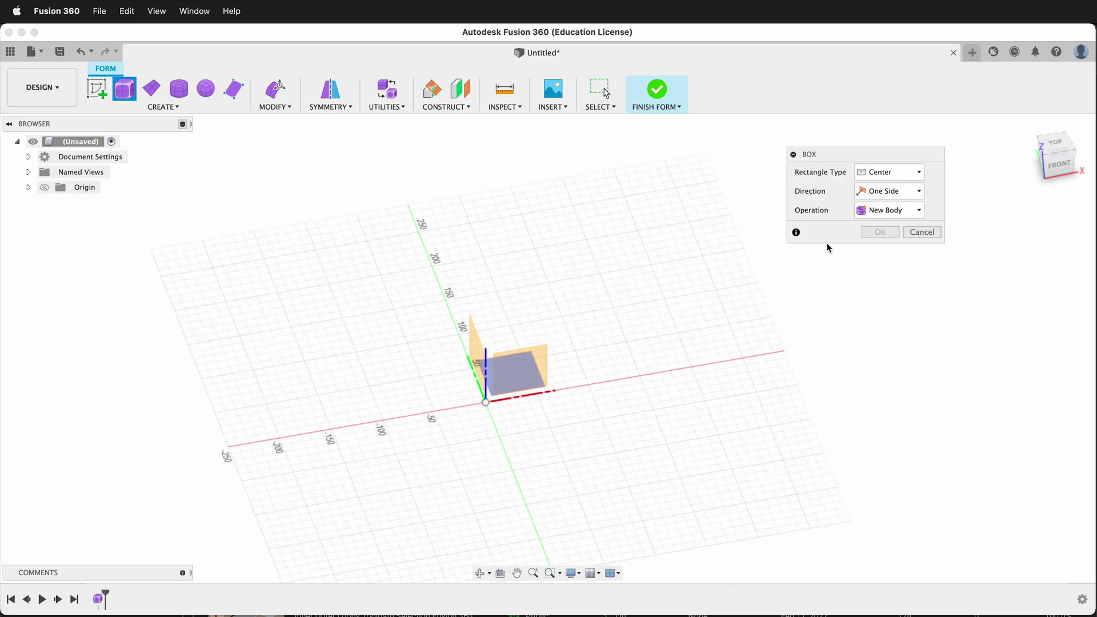
{"action": "left_click", "coordinate": [546, 388]}
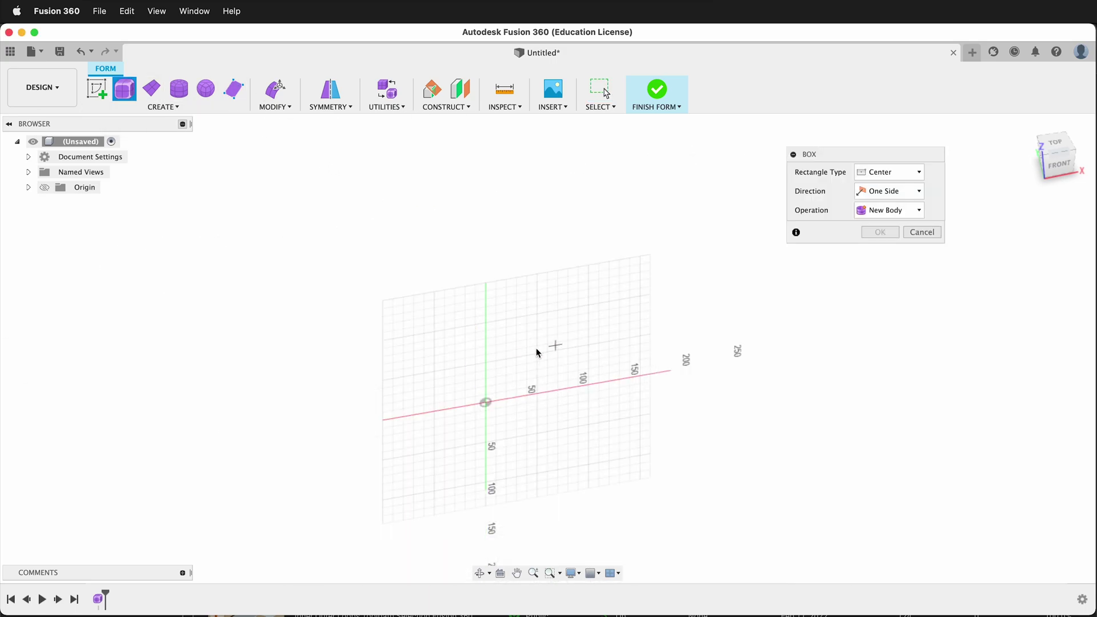
{"action": "left_click", "coordinate": [522, 379]}
{"action": "left_click", "coordinate": [545, 396]}
{"action": "scroll", "coordinate": [513, 342], "scroll_direction": "up", "scroll_amount": 3}
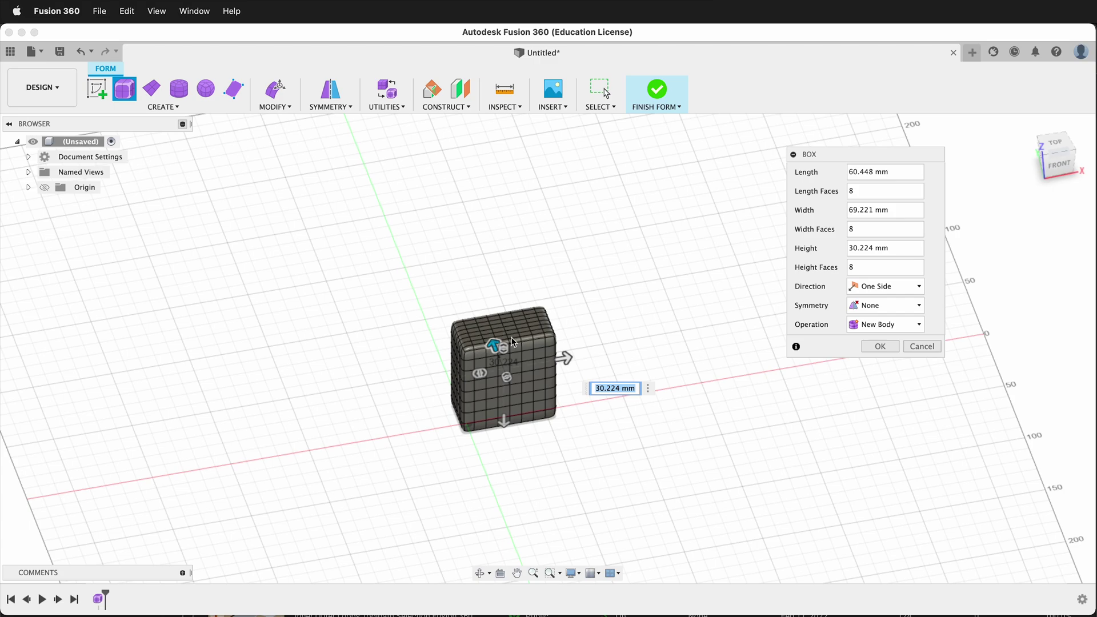
{"action": "left_click_drag", "start_coordinate": [495, 347], "coordinate": [494, 285]}
- Set the box's length, width and height faces to 4 each and create the body
{"action": "left_click", "coordinate": [821, 190]}
{"action": "type", "text": "4"}
{"action": "left_click", "coordinate": [844, 229]}
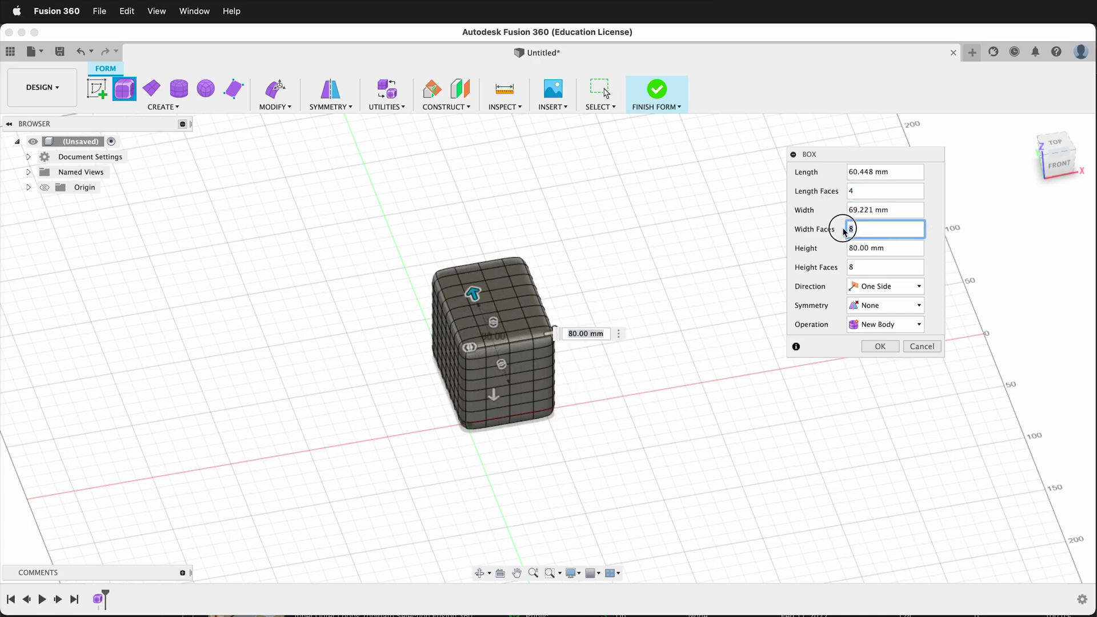
{"action": "type", "text": "4"}
{"action": "left_click", "coordinate": [842, 270]}
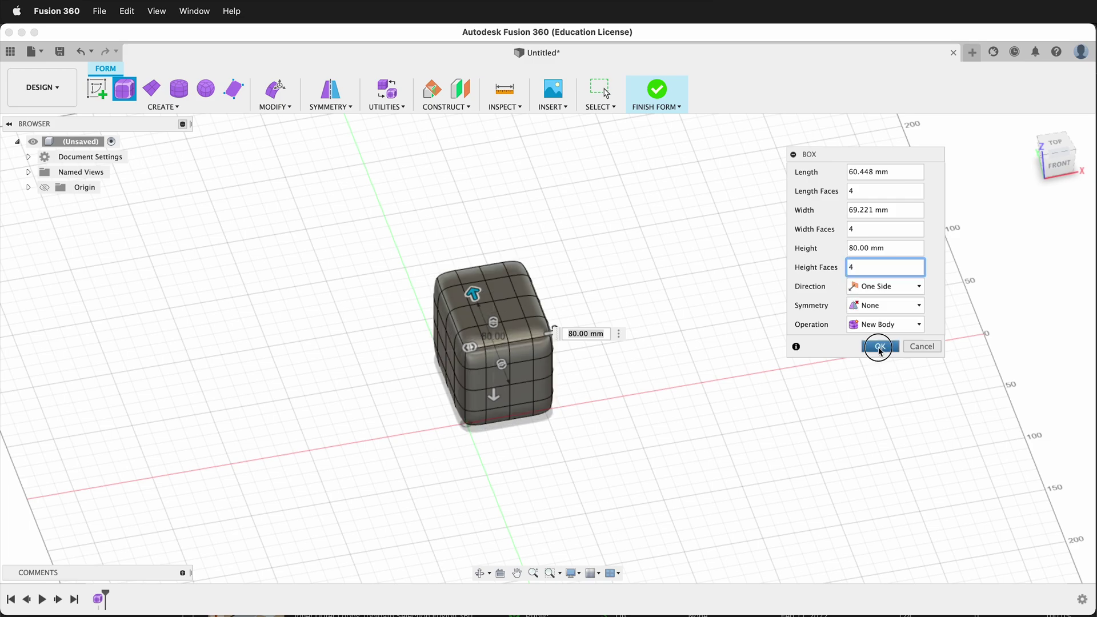
{"action": "left_click", "coordinate": [878, 346]}
{"action": "scroll", "coordinate": [520, 344], "scroll_direction": "up", "scroll_amount": 5}
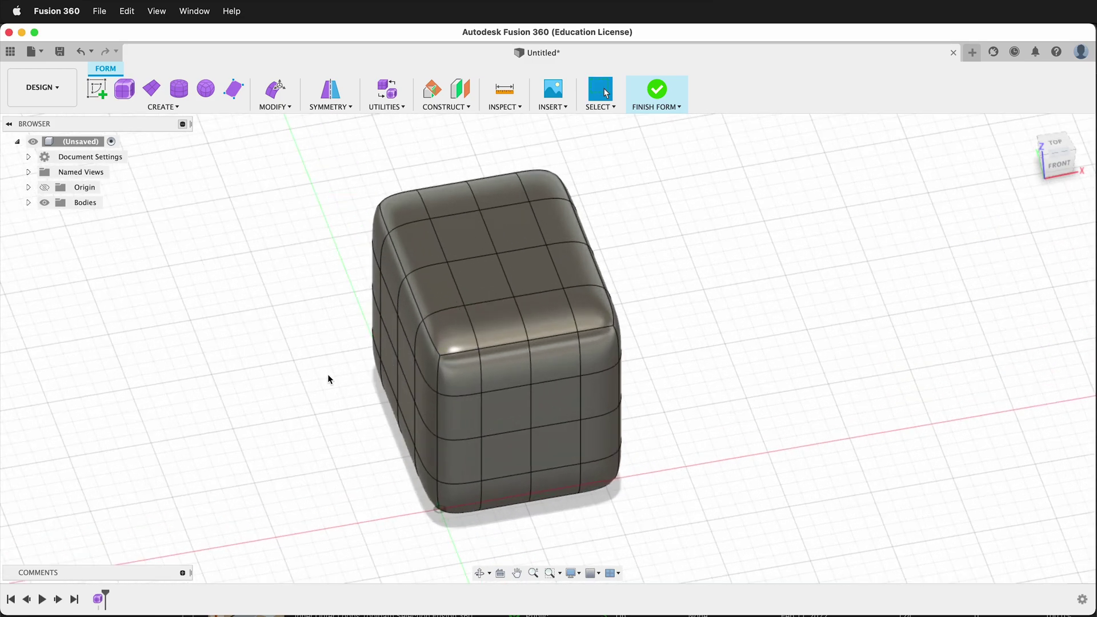
- Crease all the edges around the perimeter of the box's top face
{"action": "left_click", "coordinate": [273, 107]}
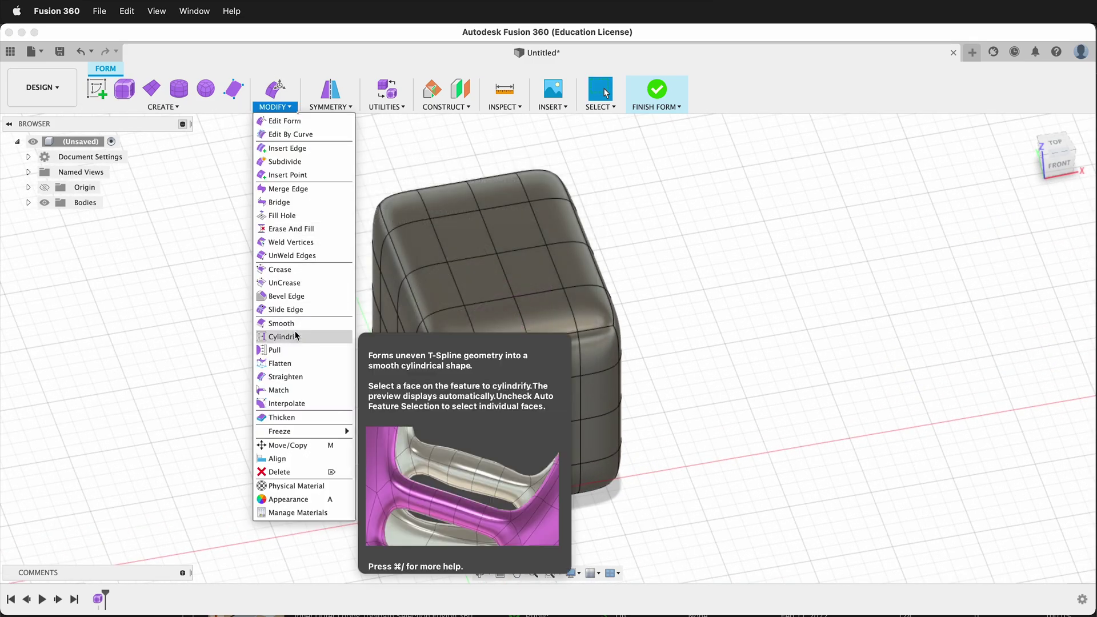
{"action": "left_click", "coordinate": [279, 270]}
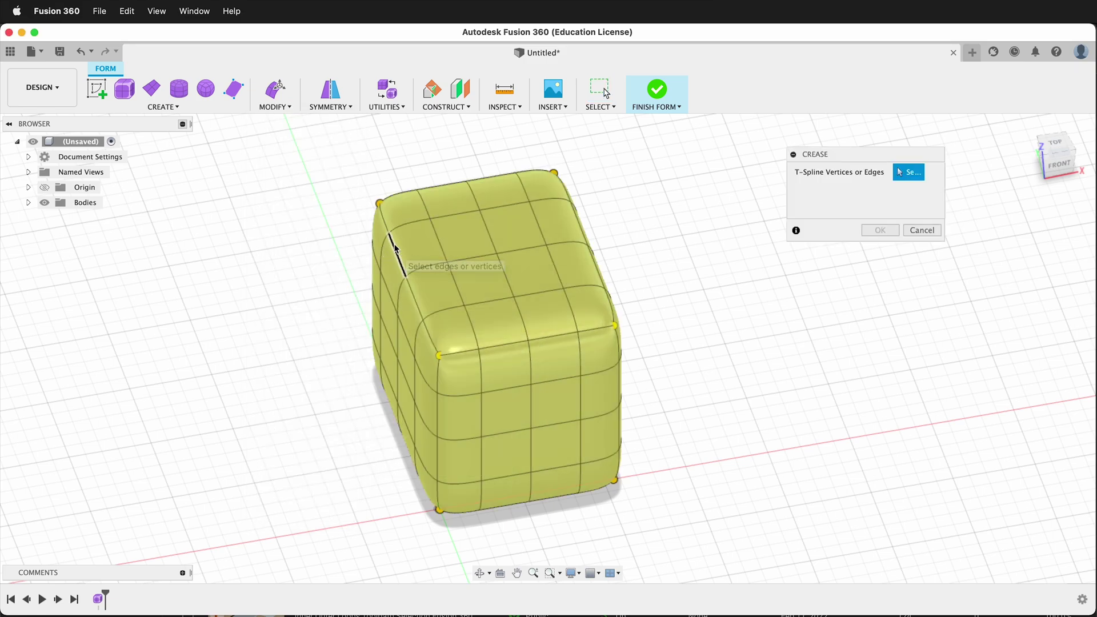
{"action": "left_click", "coordinate": [395, 249]}
{"action": "left_click", "coordinate": [416, 308]}
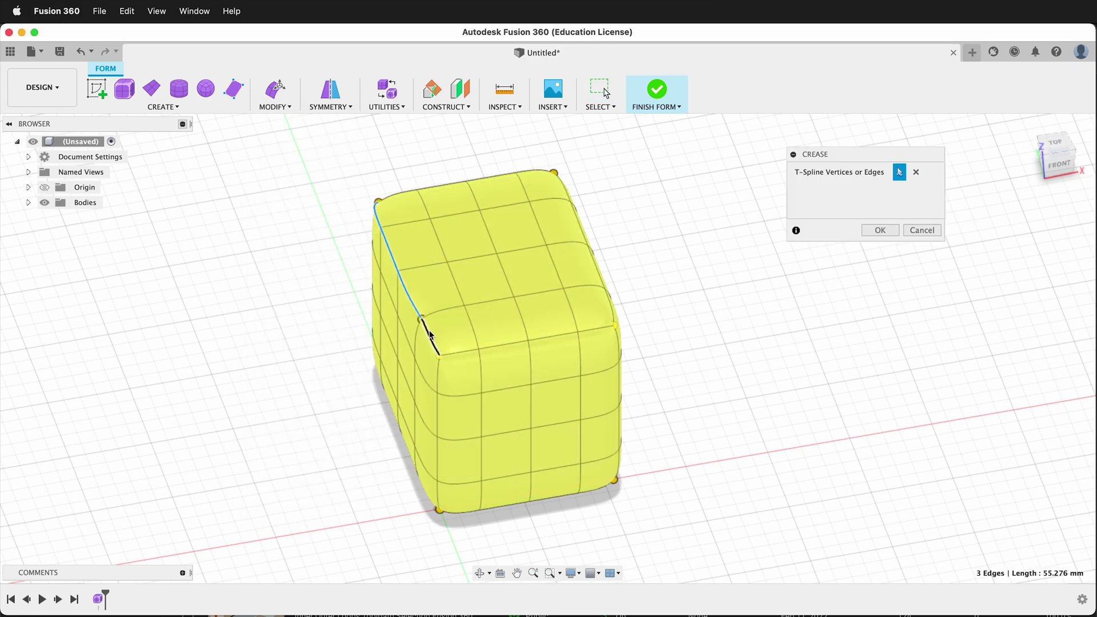
{"action": "left_click", "coordinate": [549, 337]}
{"action": "left_click", "coordinate": [507, 345]}
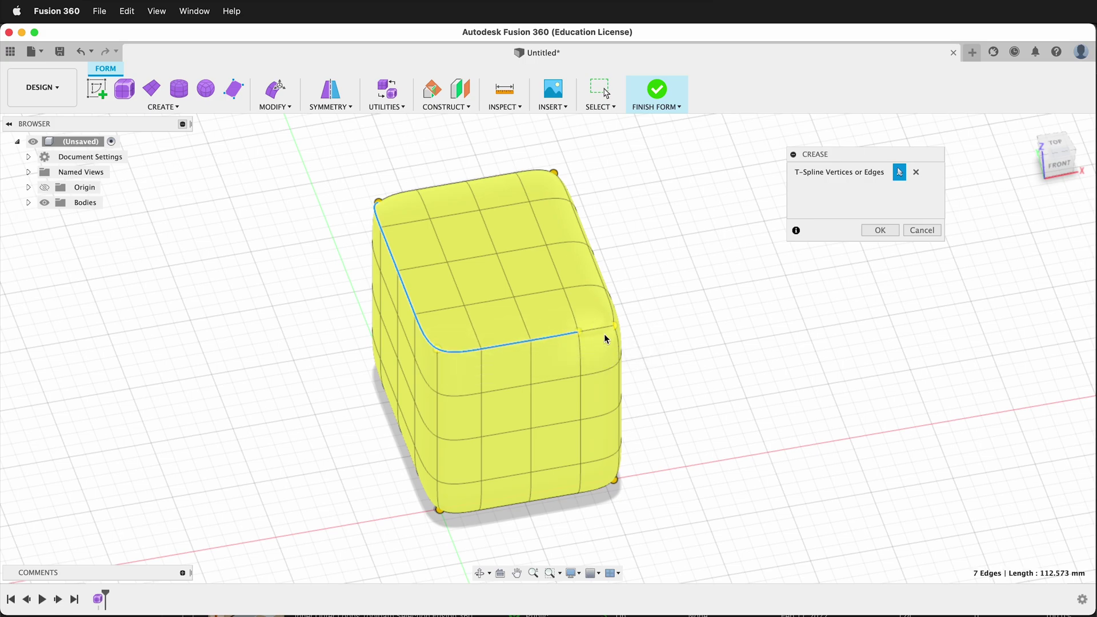
{"action": "left_click", "coordinate": [614, 319]}
{"action": "left_click", "coordinate": [598, 273]}
{"action": "left_click", "coordinate": [540, 173]}
{"action": "left_click", "coordinate": [497, 166]}
{"action": "left_click", "coordinate": [390, 198]}
{"action": "middle_click_drag", "start_coordinate": [387, 215], "coordinate": [521, 264], "text": "shift"}
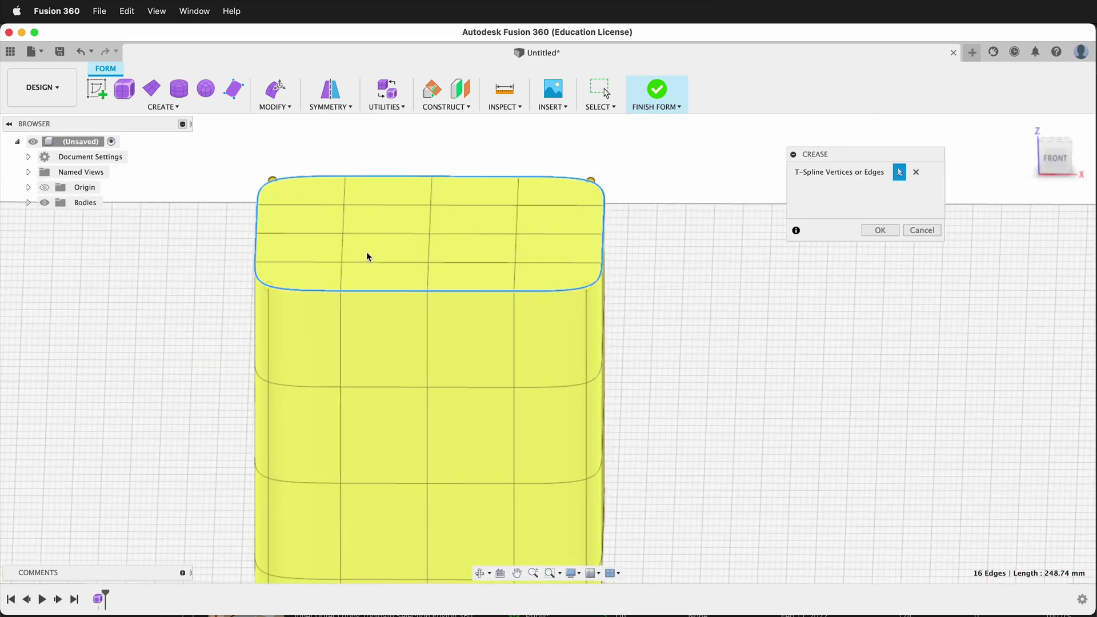
{"action": "middle_click_drag", "start_coordinate": [479, 379], "coordinate": [755, 291], "text": "shift"}
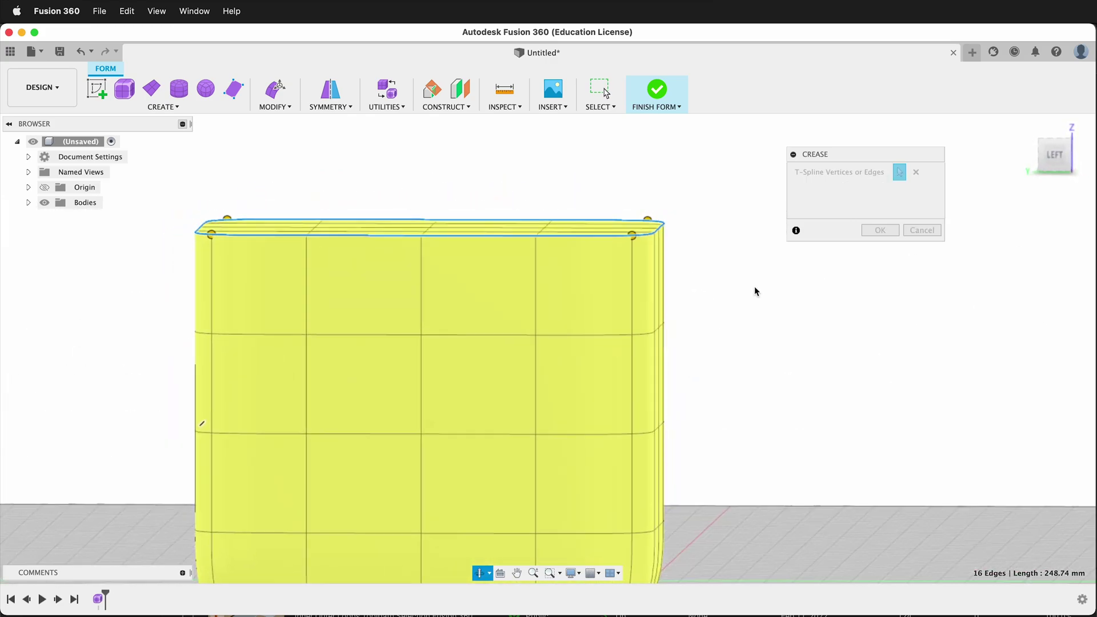
{"action": "left_click", "coordinate": [880, 231]}
{"action": "scroll", "coordinate": [426, 348], "scroll_direction": "down", "scroll_amount": 3}
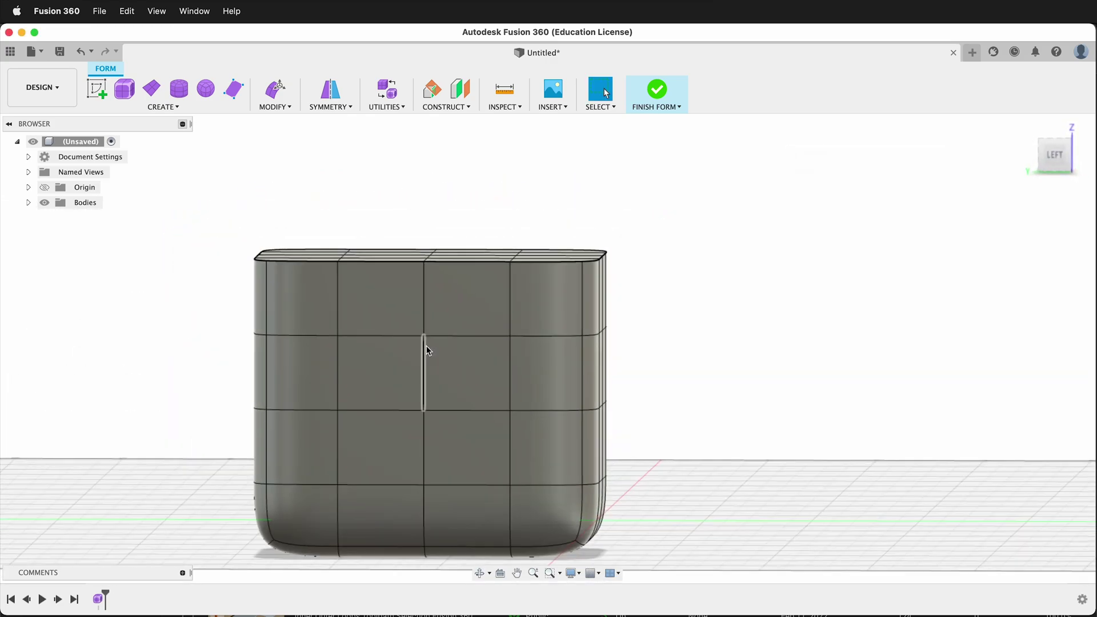
{"action": "middle_click_drag", "start_coordinate": [426, 348], "coordinate": [514, 297], "text": "shift"}
{"action": "left_click", "coordinate": [275, 107]}
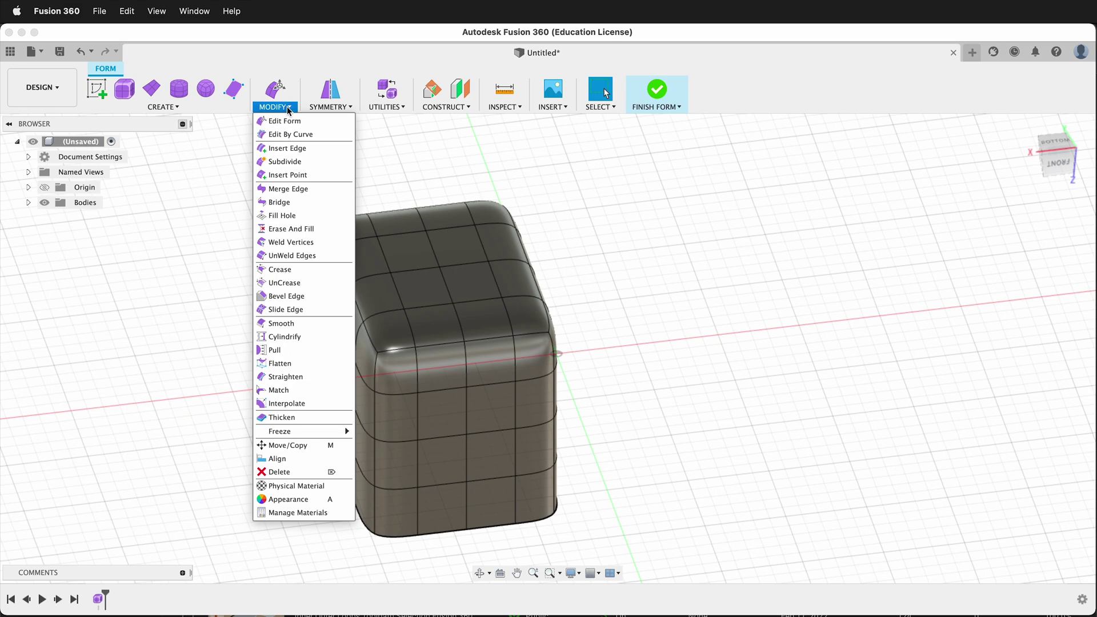
{"action": "mouse_move", "coordinate": [446, 107]}
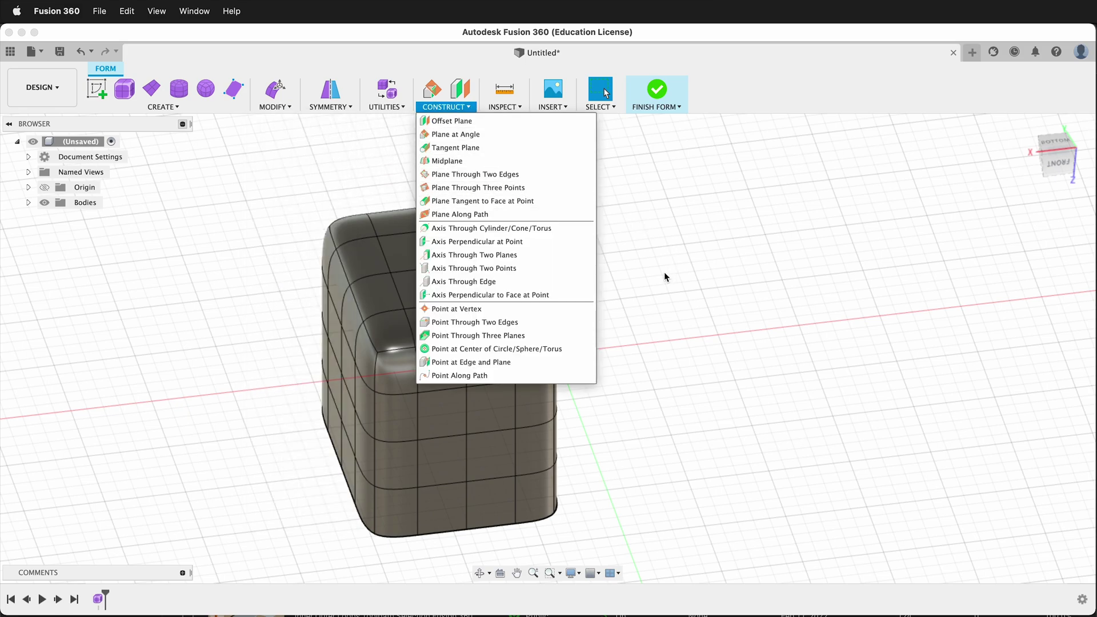
- Start Edit Form on the box, raise a face near the middle of its top by 20 mm and pull a side face outward
{"action": "left_click", "coordinate": [776, 297]}
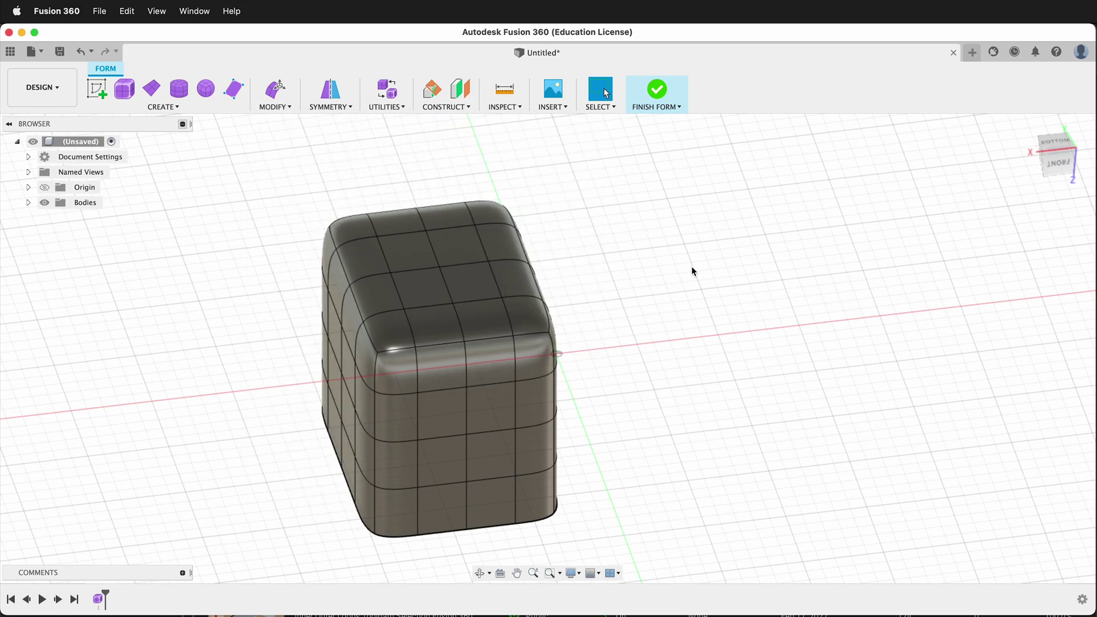
{"action": "right_click", "coordinate": [423, 301]}
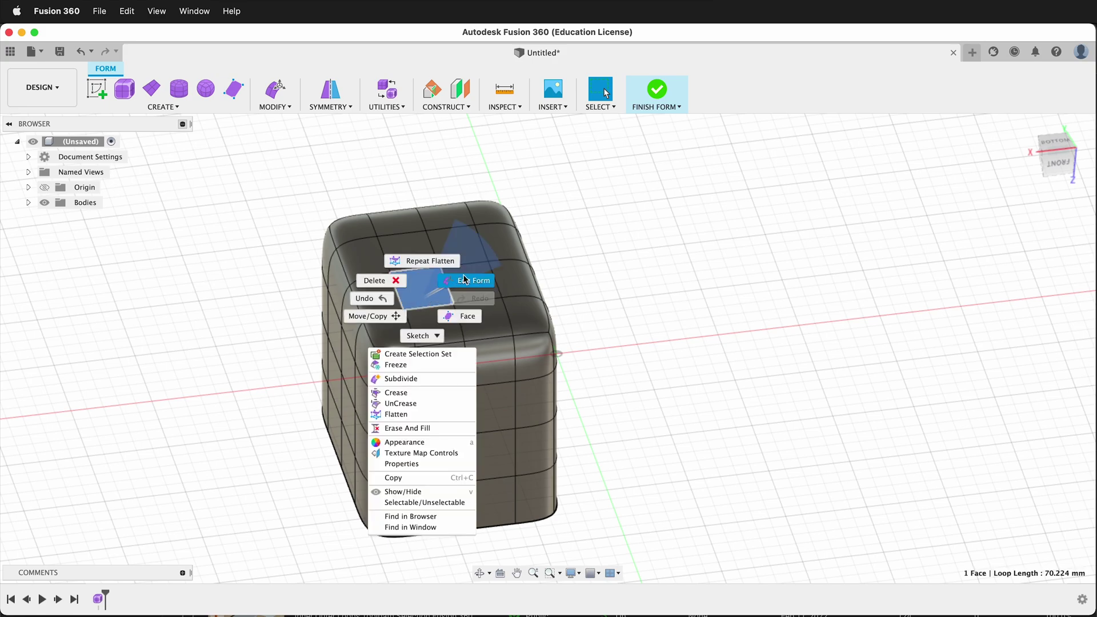
{"action": "left_click", "coordinate": [464, 280]}
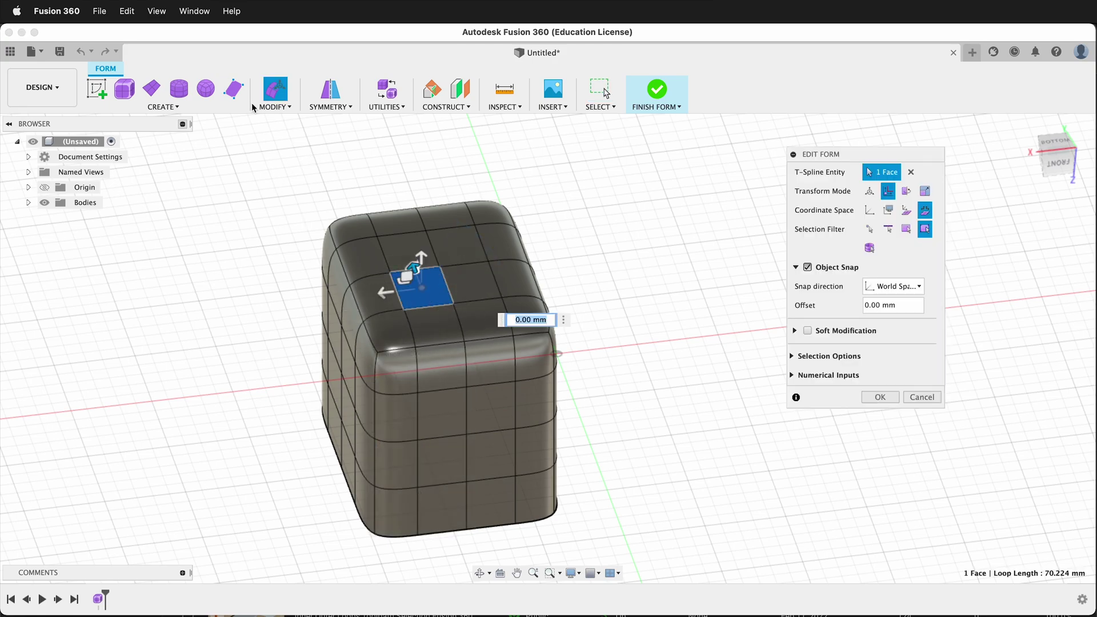
{"action": "left_click", "coordinate": [275, 106]}
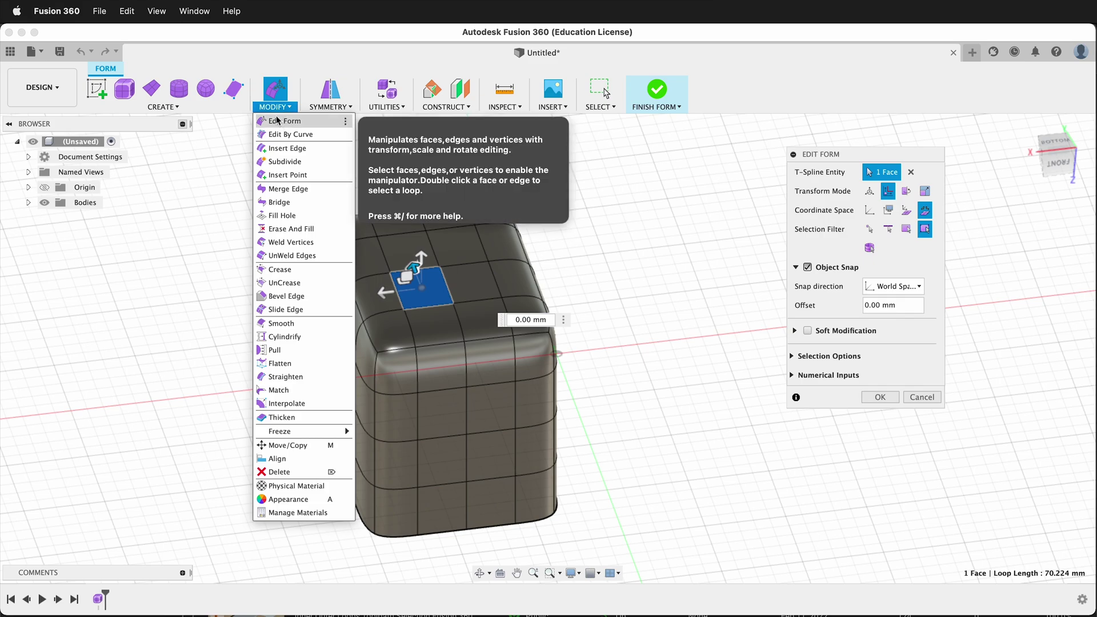
{"action": "left_click", "coordinate": [657, 243]}
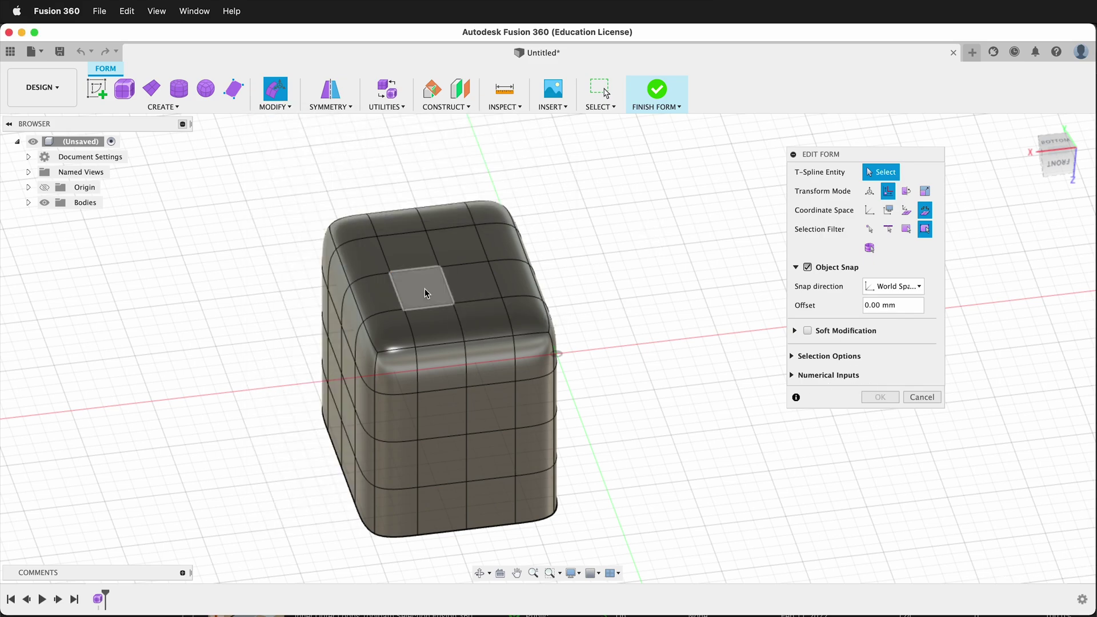
{"action": "left_click_drag", "start_coordinate": [421, 260], "coordinate": [423, 209]}
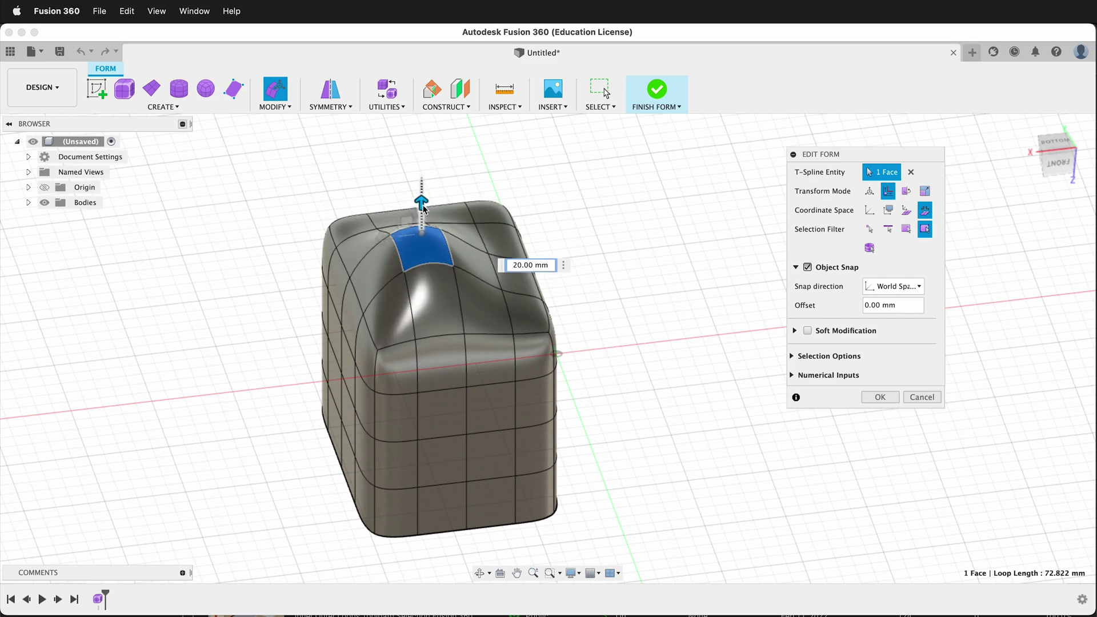
{"action": "left_click", "coordinate": [366, 351]}
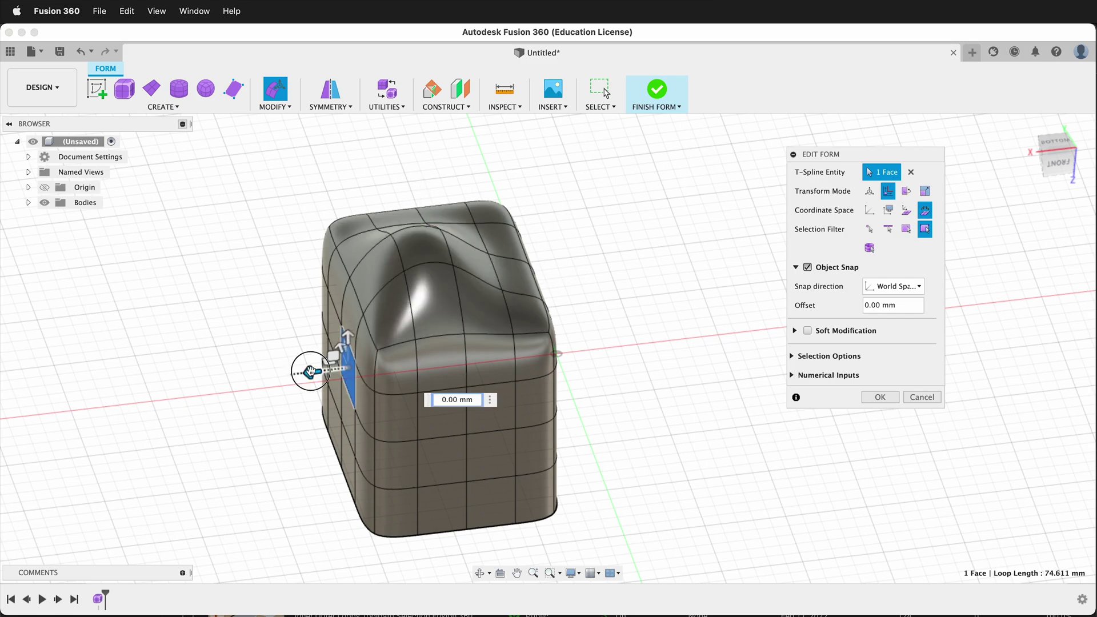
{"action": "left_click_drag", "start_coordinate": [310, 372], "coordinate": [246, 380]}
- Try to move a front face outward within a plane by about 29.3 mm and 8.3 mm, and undo the move
{"action": "left_click", "coordinate": [494, 407]}
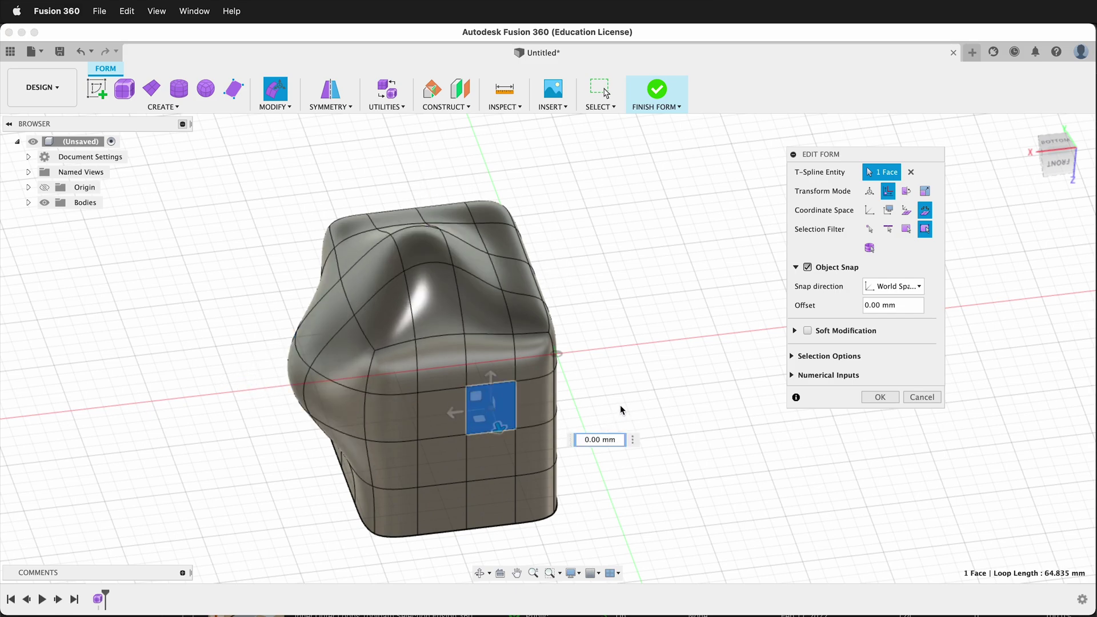
{"action": "middle_click_drag", "start_coordinate": [620, 410], "coordinate": [693, 392], "text": "shift"}
{"action": "left_click_drag", "start_coordinate": [590, 341], "coordinate": [614, 349]}
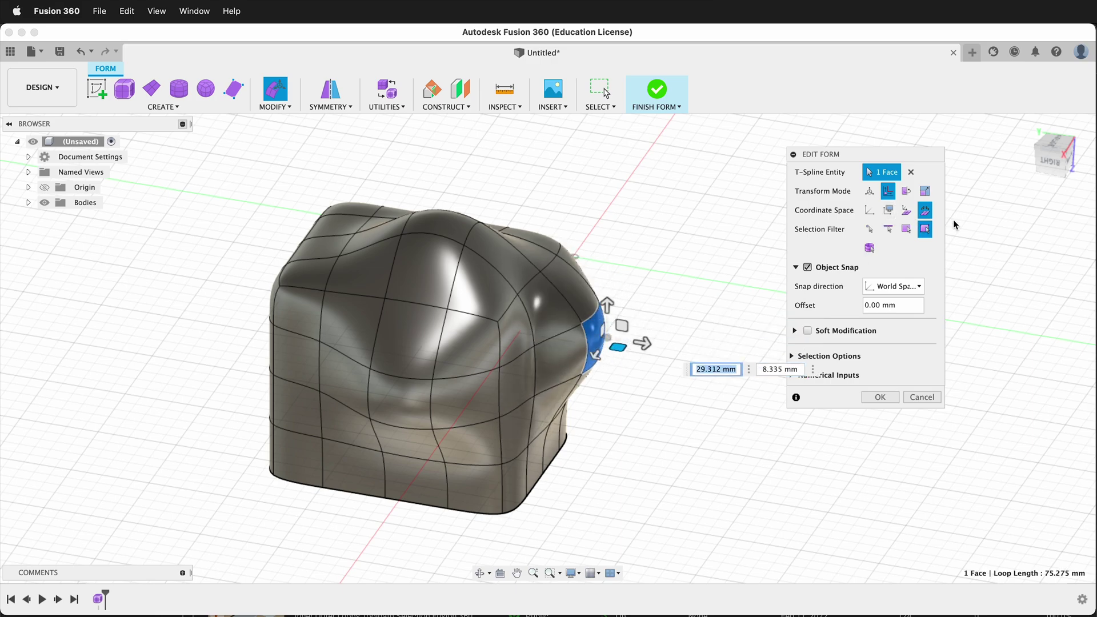
{"action": "key", "text": "super+z"}
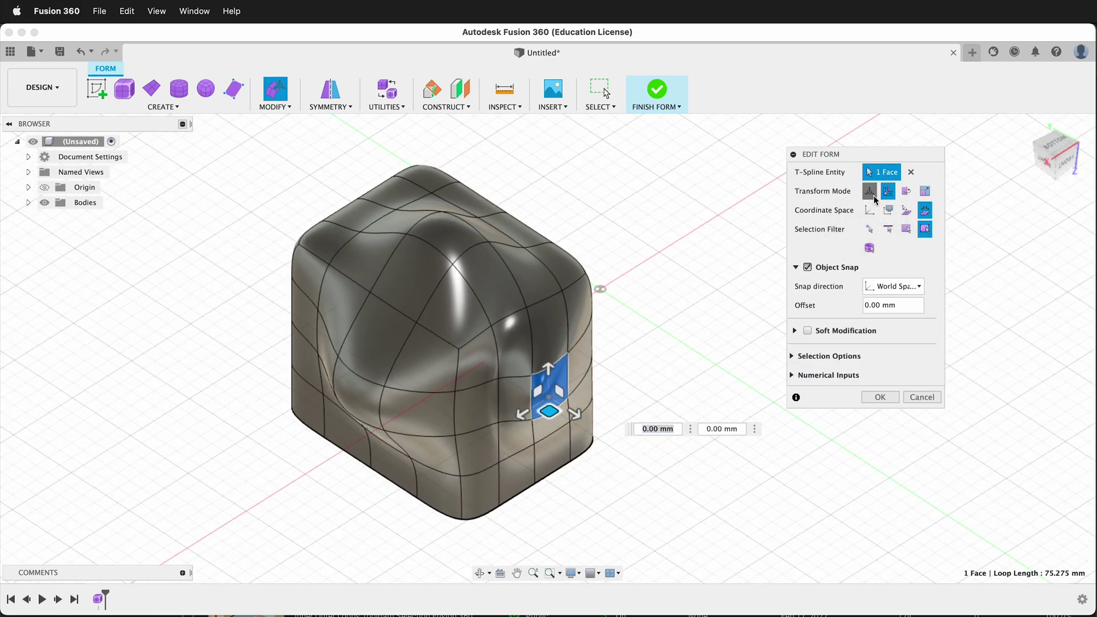
- Rotate the selected front face 25 degrees in rotation-only mode and enlarge it in scale-only mode
{"action": "left_click", "coordinate": [870, 193]}
{"action": "left_click", "coordinate": [887, 193]}
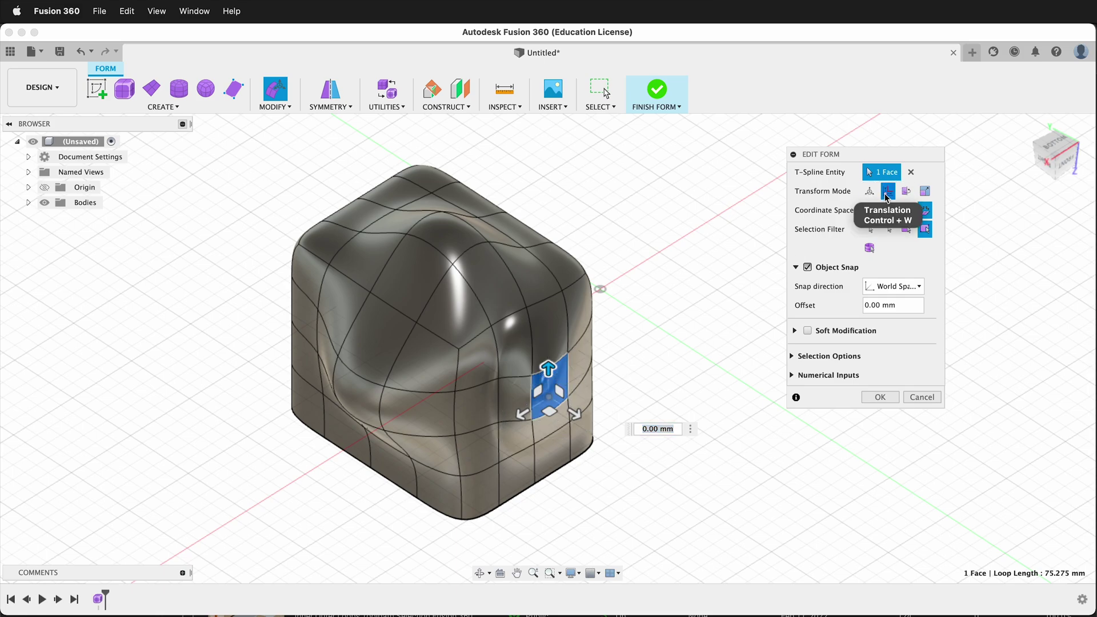
{"action": "left_click", "coordinate": [906, 192]}
{"action": "left_click_drag", "start_coordinate": [567, 355], "coordinate": [608, 423]}
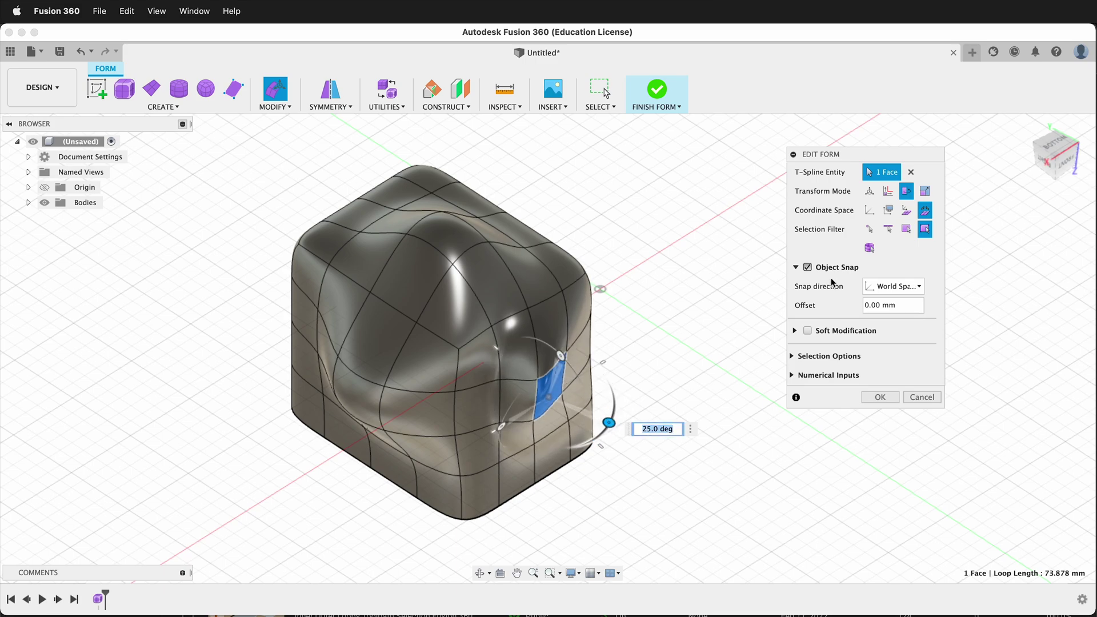
{"action": "left_click", "coordinate": [925, 195]}
{"action": "left_click_drag", "start_coordinate": [563, 433], "coordinate": [660, 352]}
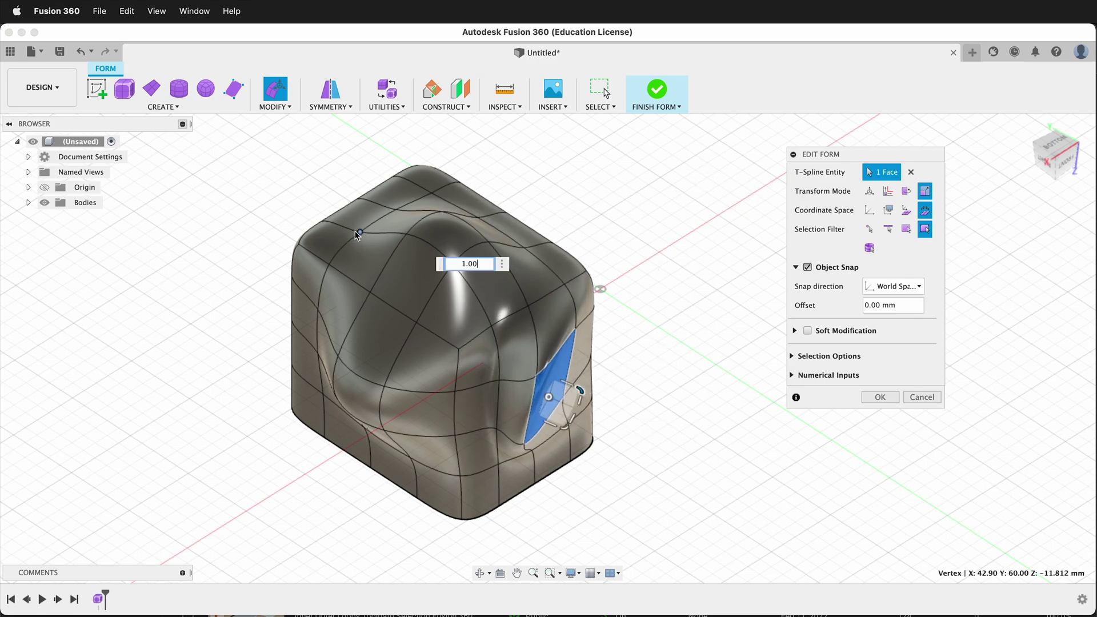
- Scale a face beside the top bump by about 1.957 and, with all transform handles enabled, rotate it -25 degrees
{"action": "left_click", "coordinate": [362, 261]}
{"action": "mouse_move", "coordinate": [372, 320]}
{"action": "middle_mouse_down", "text": "shift"}
{"action": "mouse_move", "coordinate": [423, 309]}
{"action": "mouse_move", "coordinate": [354, 318]}
{"action": "middle_mouse_up", "text": "shift"}
{"action": "left_click_drag", "start_coordinate": [354, 318], "coordinate": [273, 345]}
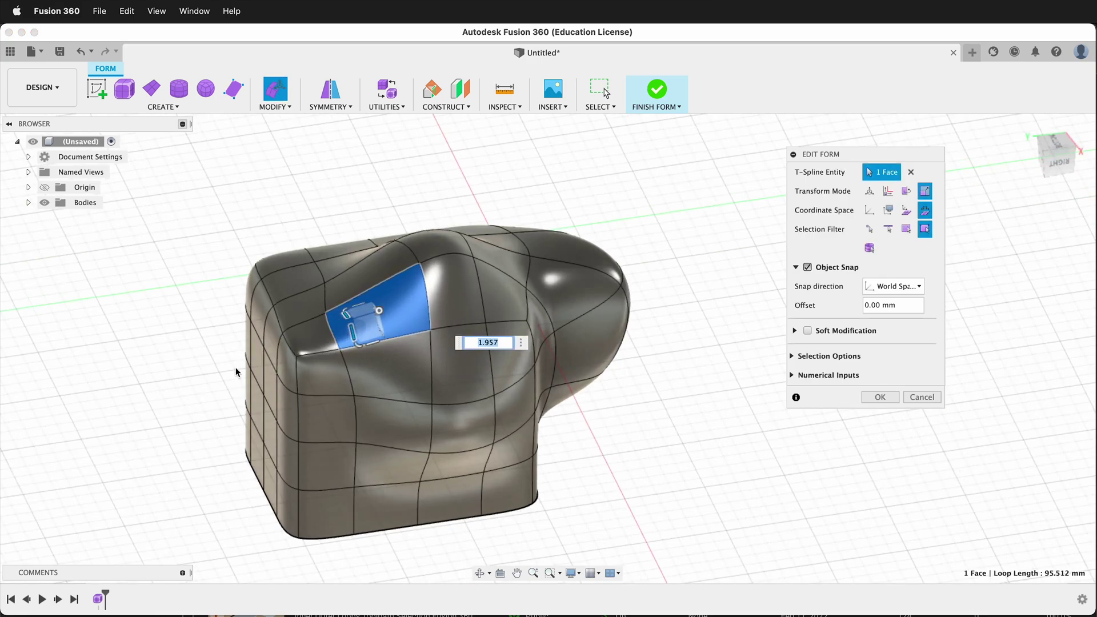
{"action": "left_click", "coordinate": [870, 192]}
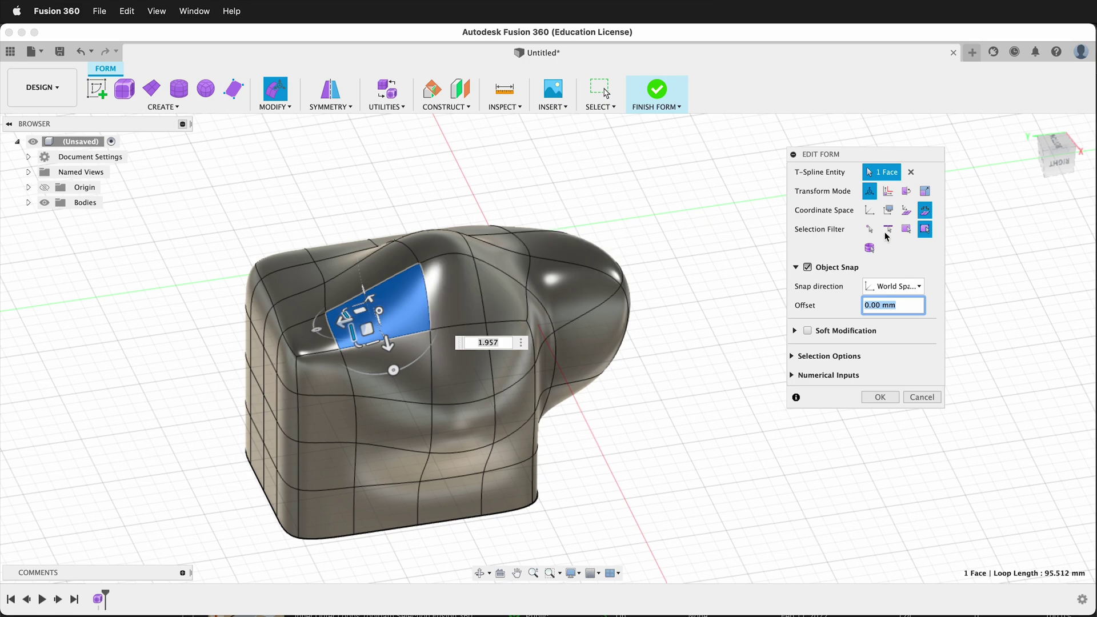
{"action": "left_click_drag", "start_coordinate": [379, 312], "coordinate": [368, 372]}
{"action": "scroll", "coordinate": [363, 341], "scroll_direction": "up", "scroll_amount": 5}
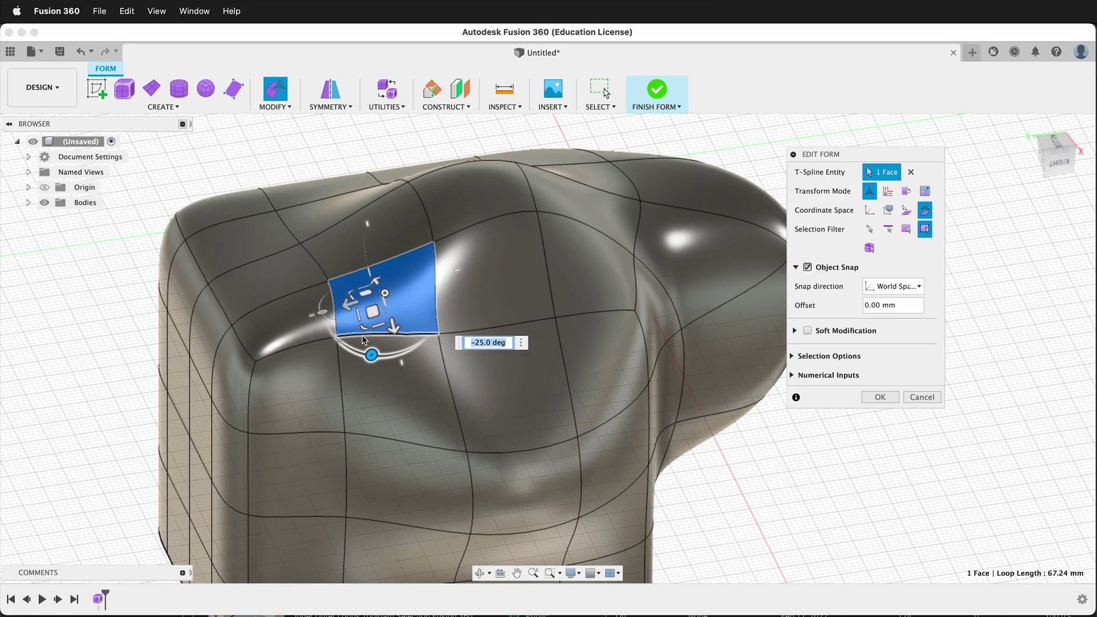
{"action": "scroll", "coordinate": [362, 334], "scroll_direction": "up", "scroll_amount": 3}
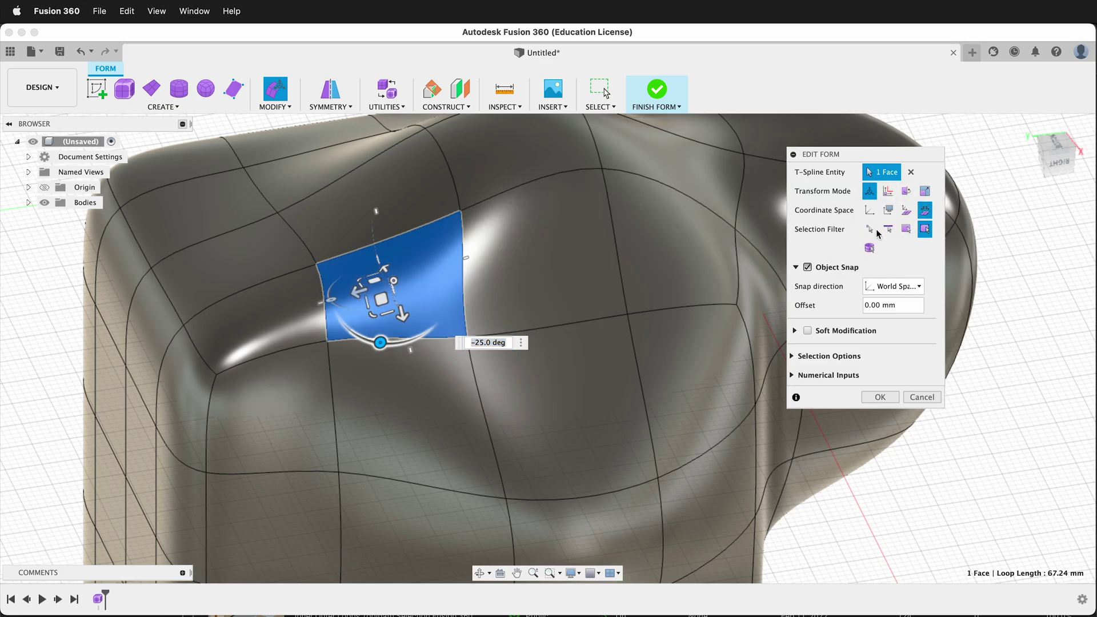
- Set the coordinate space to World and scale the selected top face along one direction to about 0.273
{"action": "left_click", "coordinate": [868, 210]}
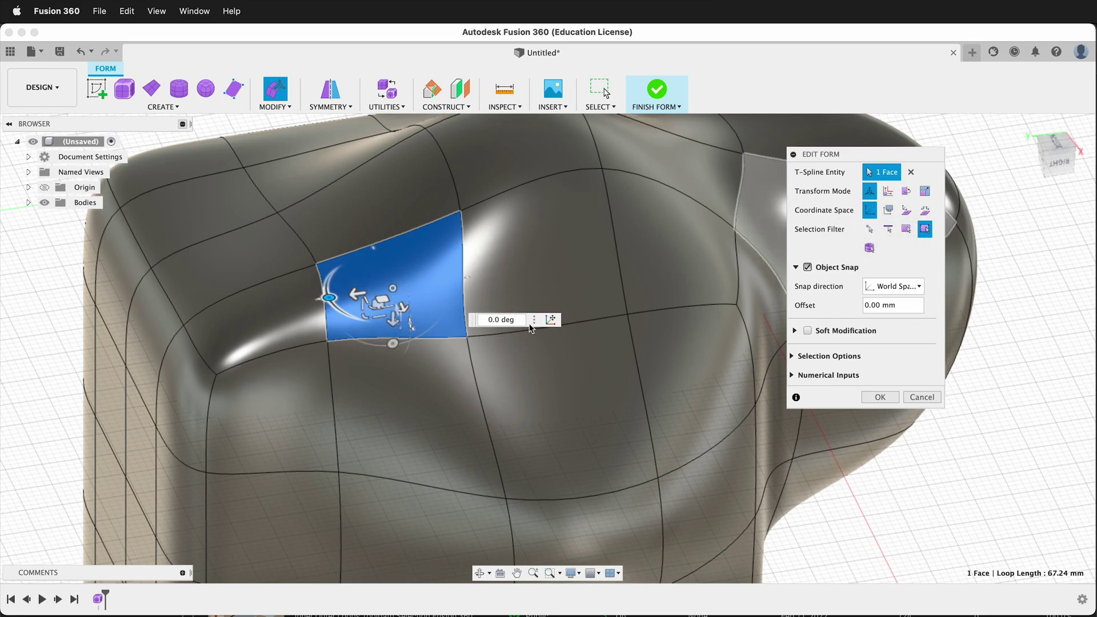
{"action": "scroll", "coordinate": [530, 327], "scroll_direction": "down", "scroll_amount": 5}
{"action": "left_click_drag", "start_coordinate": [423, 357], "coordinate": [659, 184]}
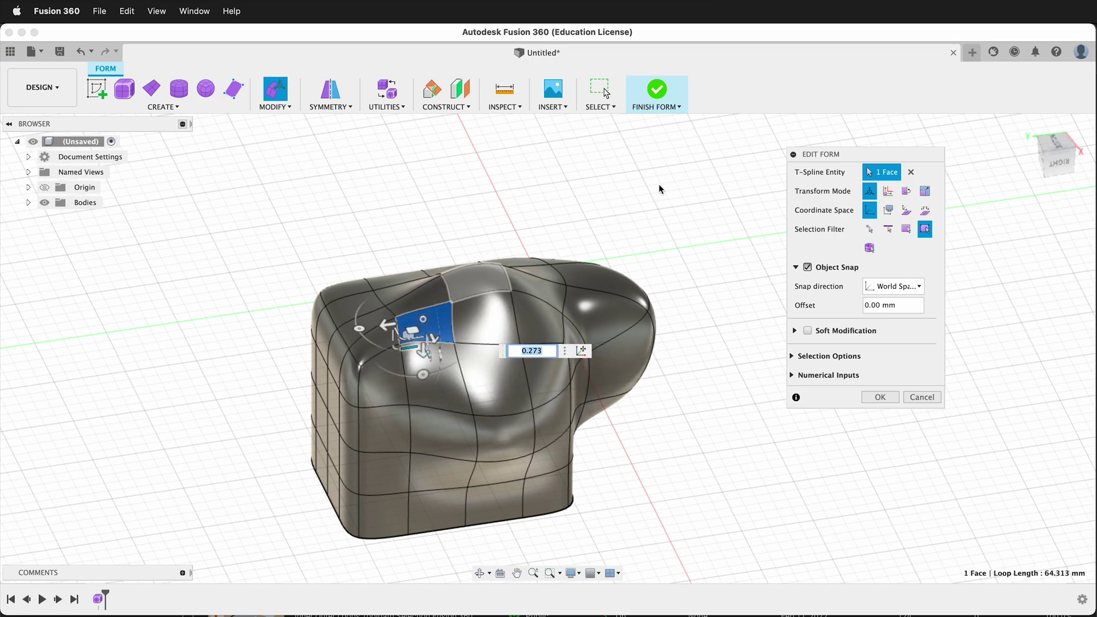
- Switch to View coordinate space and shift the top face and a side-wall edge along the view's upward direction
{"action": "left_click", "coordinate": [888, 211]}
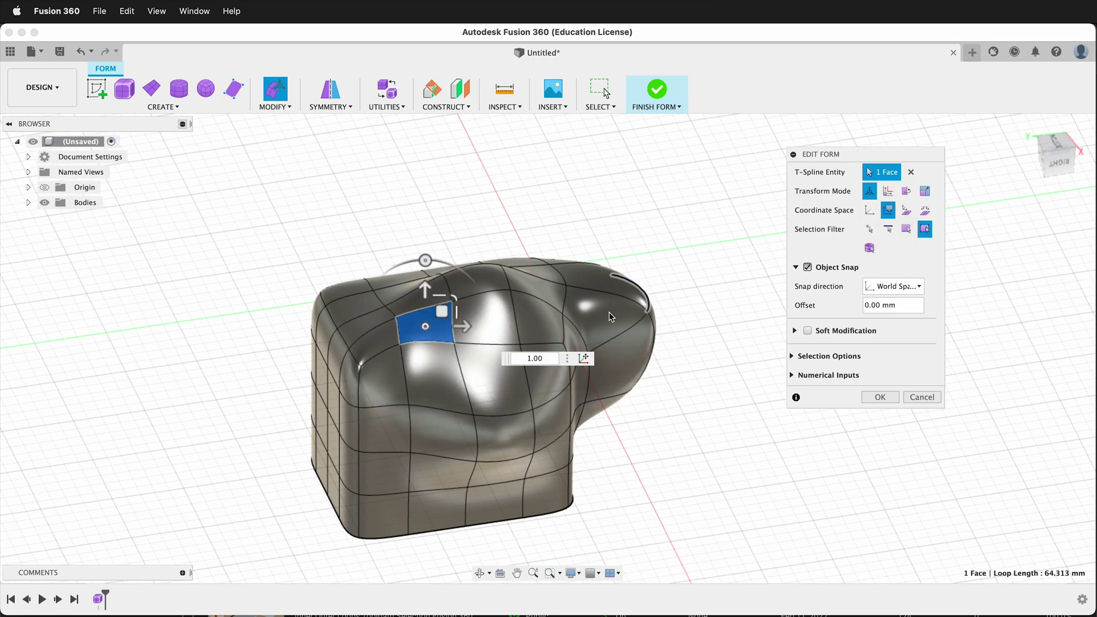
{"action": "middle_click_drag", "start_coordinate": [485, 429], "coordinate": [611, 392], "text": "shift"}
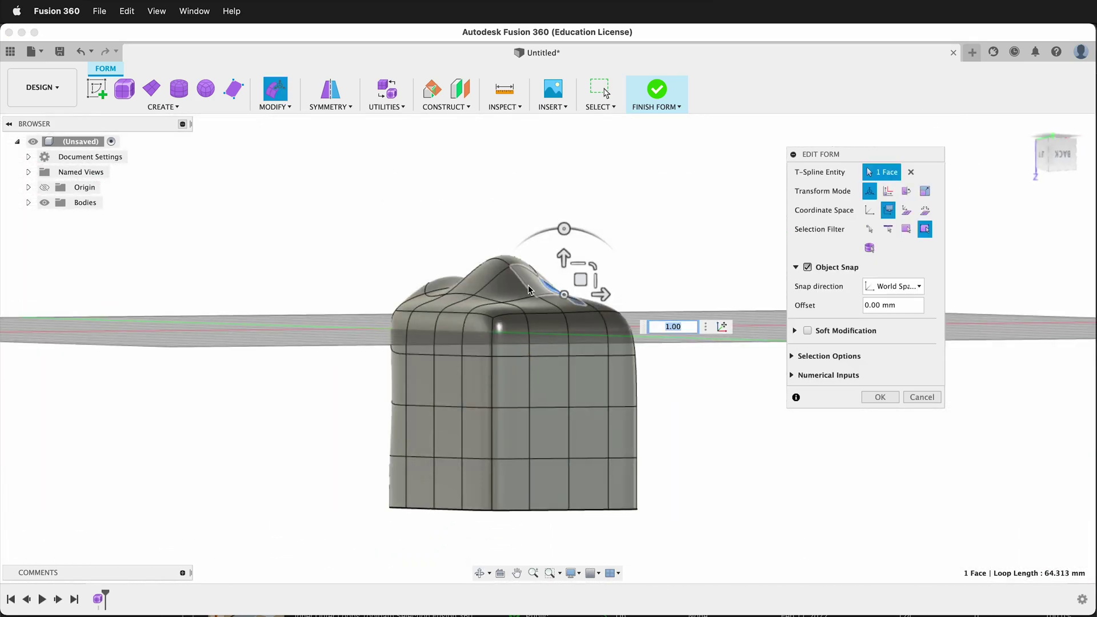
{"action": "left_click_drag", "start_coordinate": [563, 257], "coordinate": [565, 210]}
{"action": "middle_click_drag", "start_coordinate": [584, 417], "coordinate": [592, 291], "text": "shift"}
{"action": "left_click", "coordinate": [586, 265]}
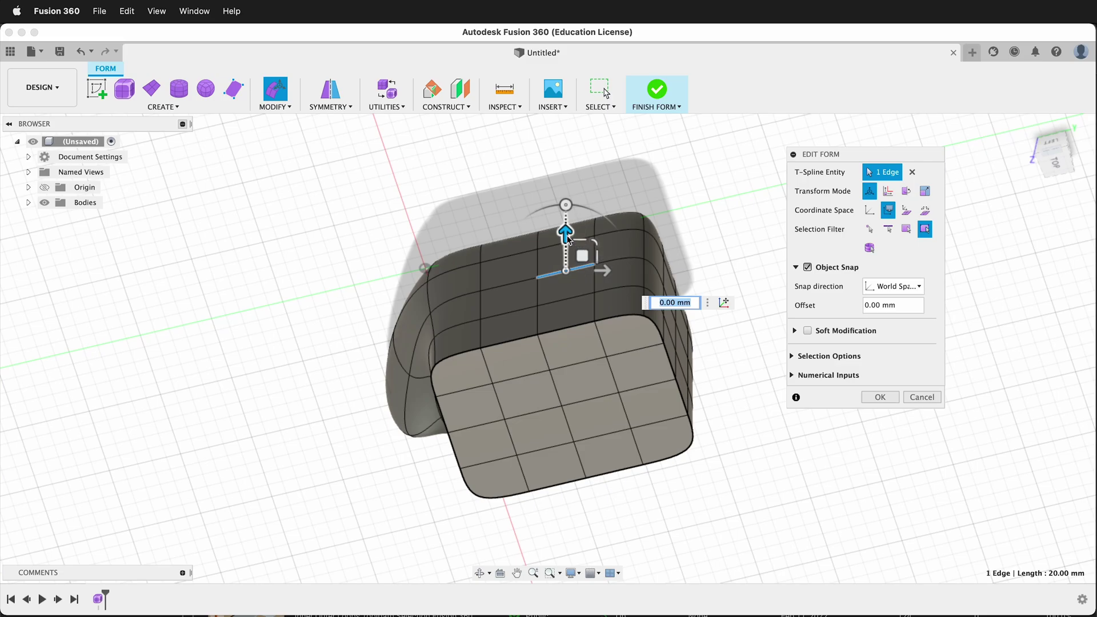
{"action": "left_click_drag", "start_coordinate": [567, 237], "coordinate": [562, 211]}
- Switch to the Local coordinate space and pull two adjacent faces of the upper bulge outward together
{"action": "middle_click_drag", "start_coordinate": [628, 398], "coordinate": [594, 437], "text": "shift"}
{"action": "left_click", "coordinate": [906, 210]}
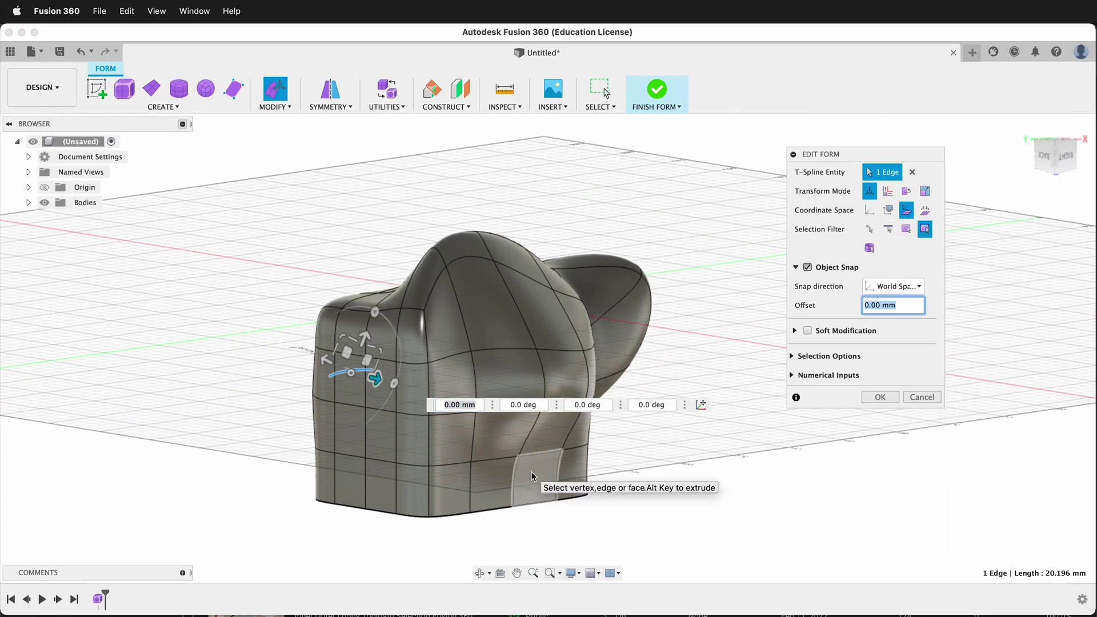
{"action": "left_click", "coordinate": [551, 325]}
{"action": "left_click", "coordinate": [485, 304], "text": "shift"}
{"action": "middle_click_drag", "start_coordinate": [467, 316], "coordinate": [590, 347], "text": "shift"}
{"action": "left_click_drag", "start_coordinate": [594, 333], "coordinate": [681, 300]}
- Select the two adjacent faces on the front side of the body and pull them outward 30 mm
{"action": "middle_click_drag", "start_coordinate": [629, 419], "coordinate": [469, 388], "text": "shift"}
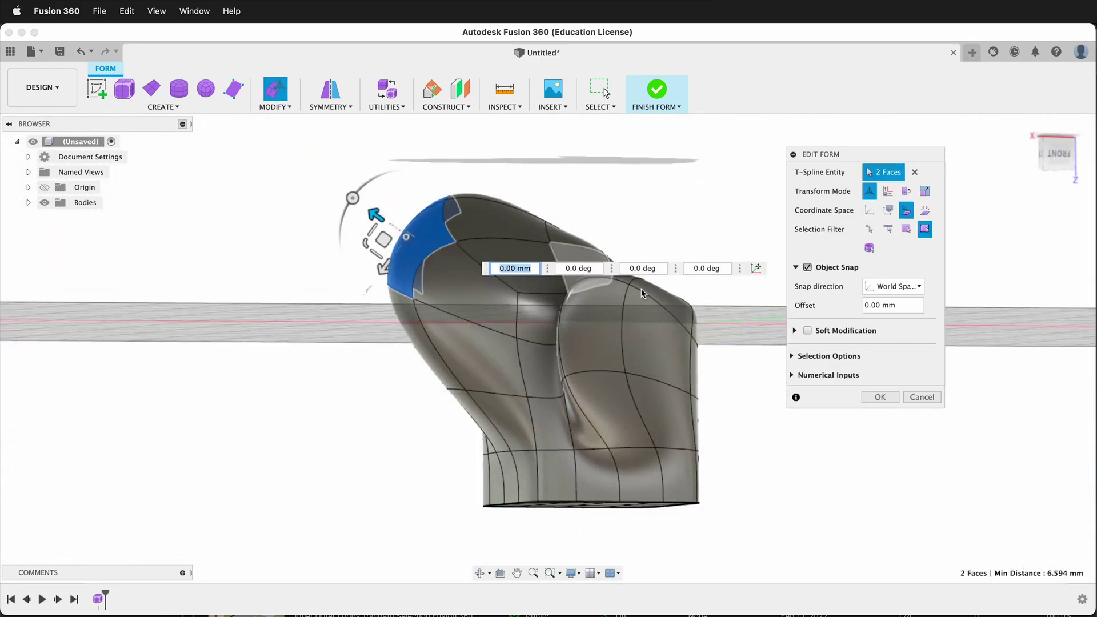
{"action": "left_click", "coordinate": [602, 348]}
{"action": "left_click", "coordinate": [657, 346], "text": "shift"}
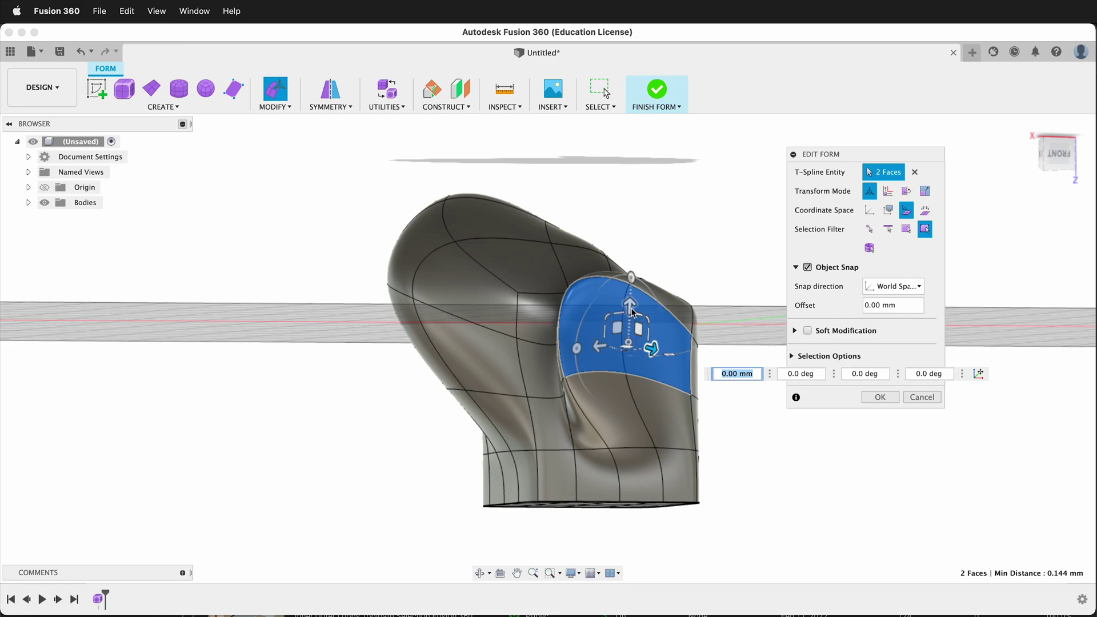
{"action": "left_click", "coordinate": [669, 357]}
{"action": "middle_click_drag", "start_coordinate": [698, 368], "coordinate": [649, 351], "text": "shift"}
{"action": "left_click", "coordinate": [649, 350]}
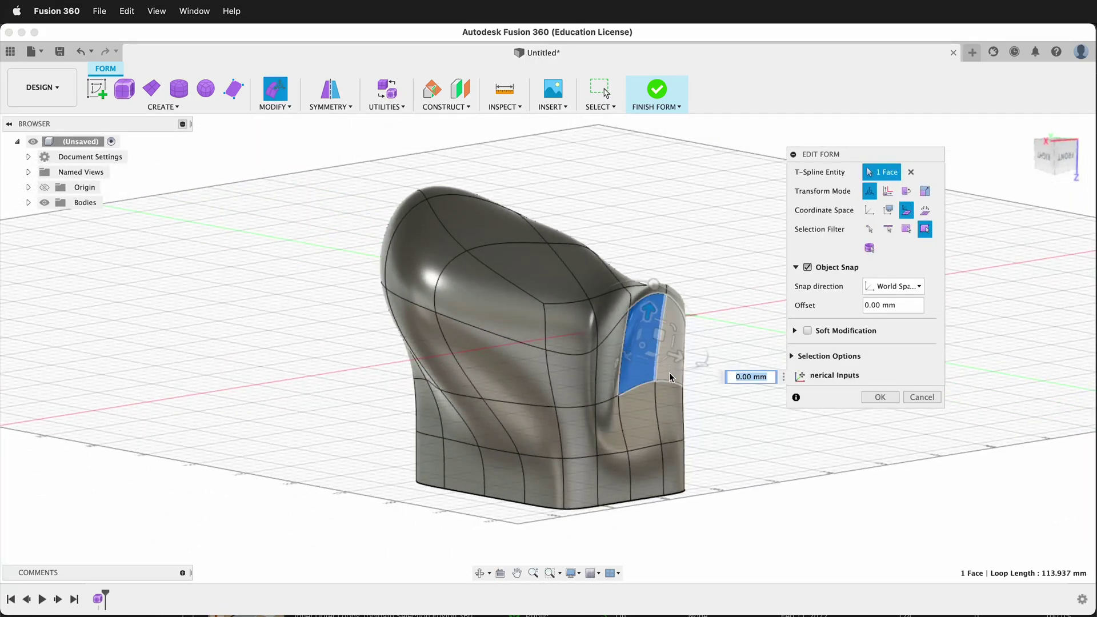
{"action": "left_click", "coordinate": [673, 348], "text": "shift"}
{"action": "left_click_drag", "start_coordinate": [697, 361], "coordinate": [771, 381]}
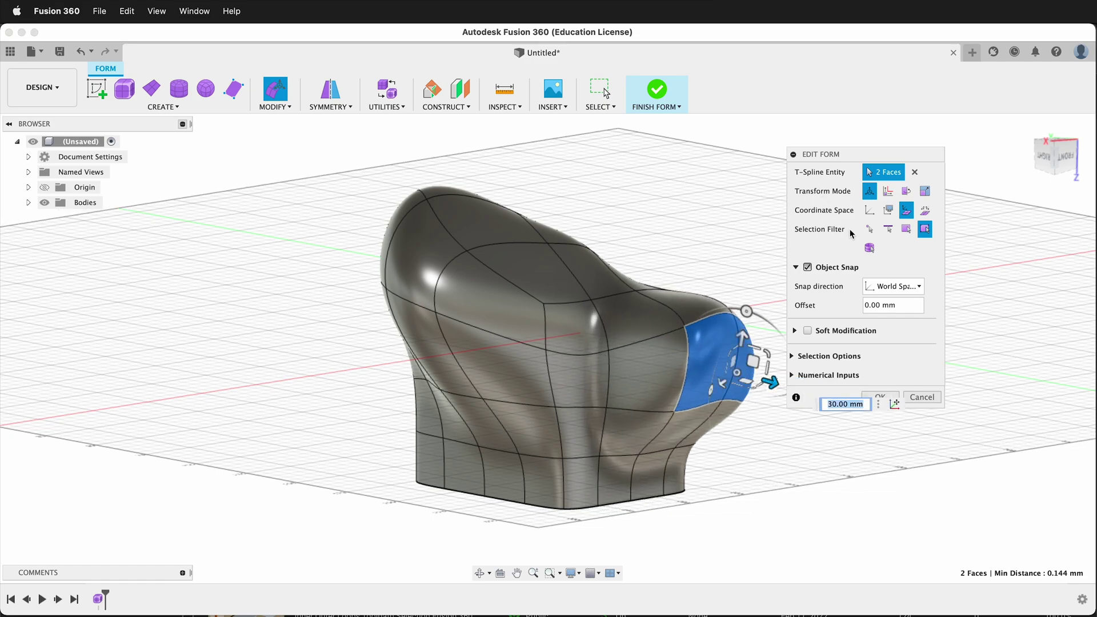
- Pull one face of the large bulge outward in Local Per Entity space, and return the coordinate space to World
{"action": "left_click", "coordinate": [927, 211]}
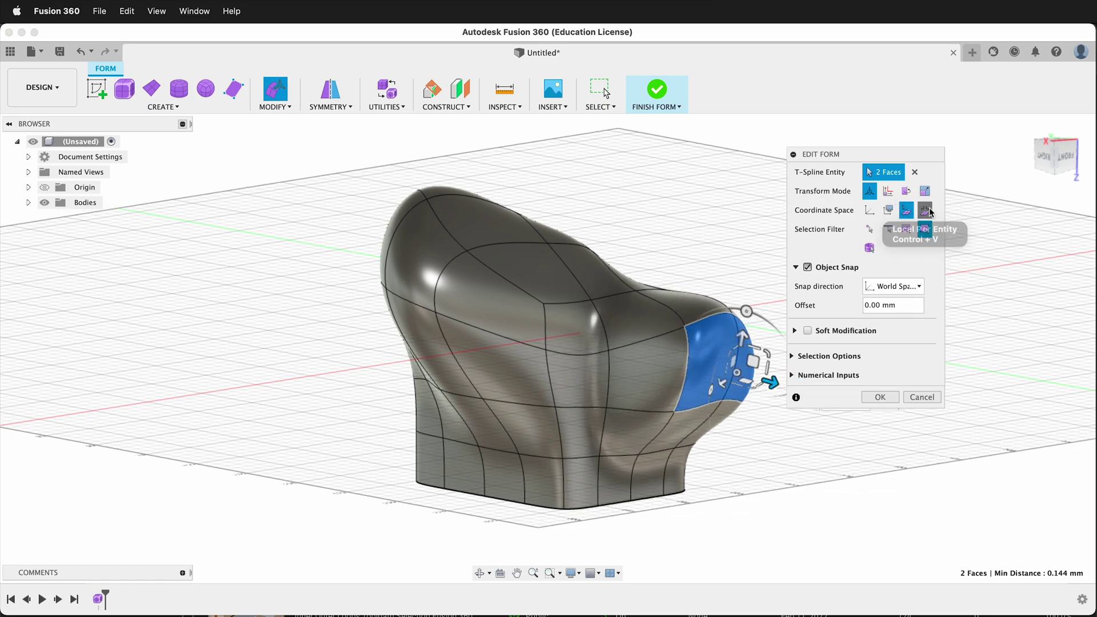
{"action": "left_click", "coordinate": [506, 304]}
{"action": "middle_click_drag", "start_coordinate": [506, 304], "coordinate": [409, 415], "text": "shift"}
{"action": "left_click_drag", "start_coordinate": [528, 230], "coordinate": [451, 221]}
{"action": "left_click", "coordinate": [869, 210]}
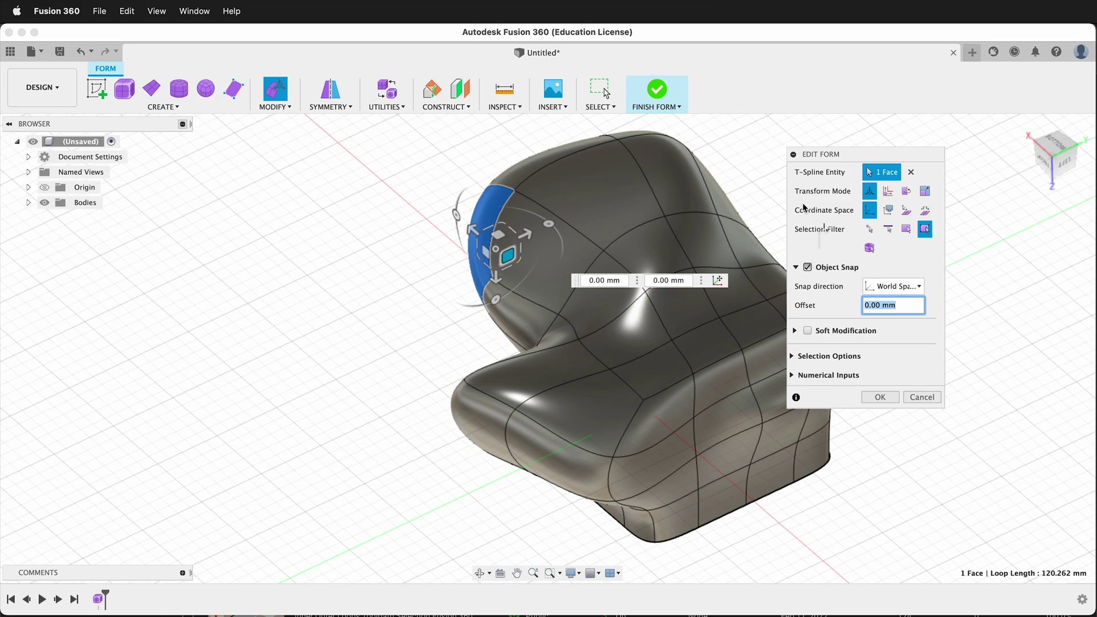
- Limit the selection to vertices and apply a scale of about 0.345 to one vertex on the large bulge
{"action": "left_click", "coordinate": [869, 229]}
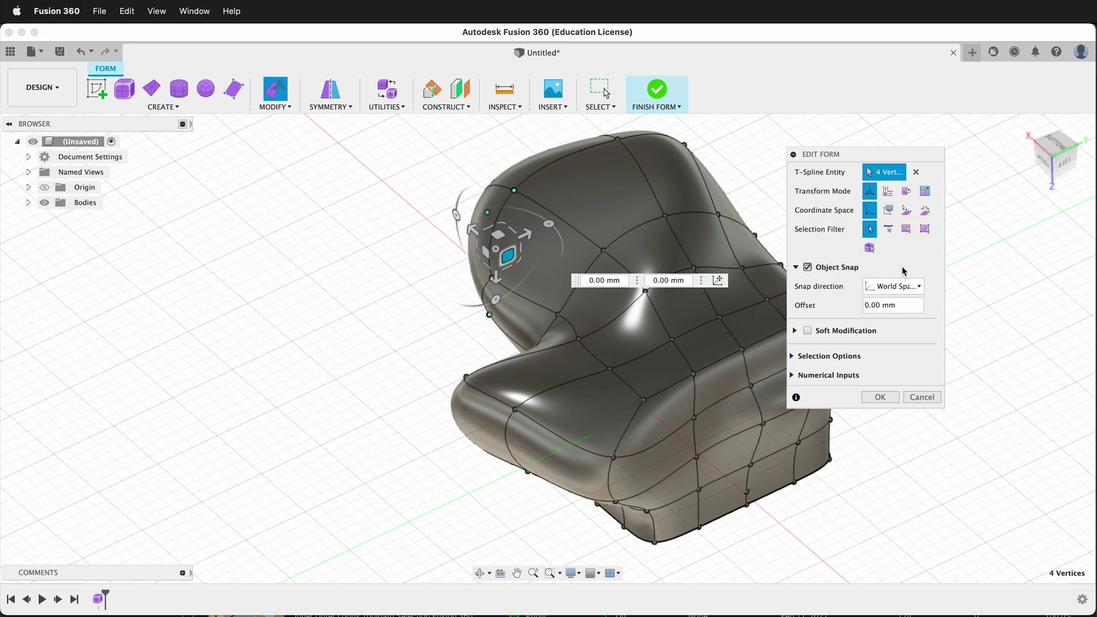
{"action": "left_click", "coordinate": [605, 251]}
{"action": "left_click_drag", "start_coordinate": [605, 250], "coordinate": [606, 250]}
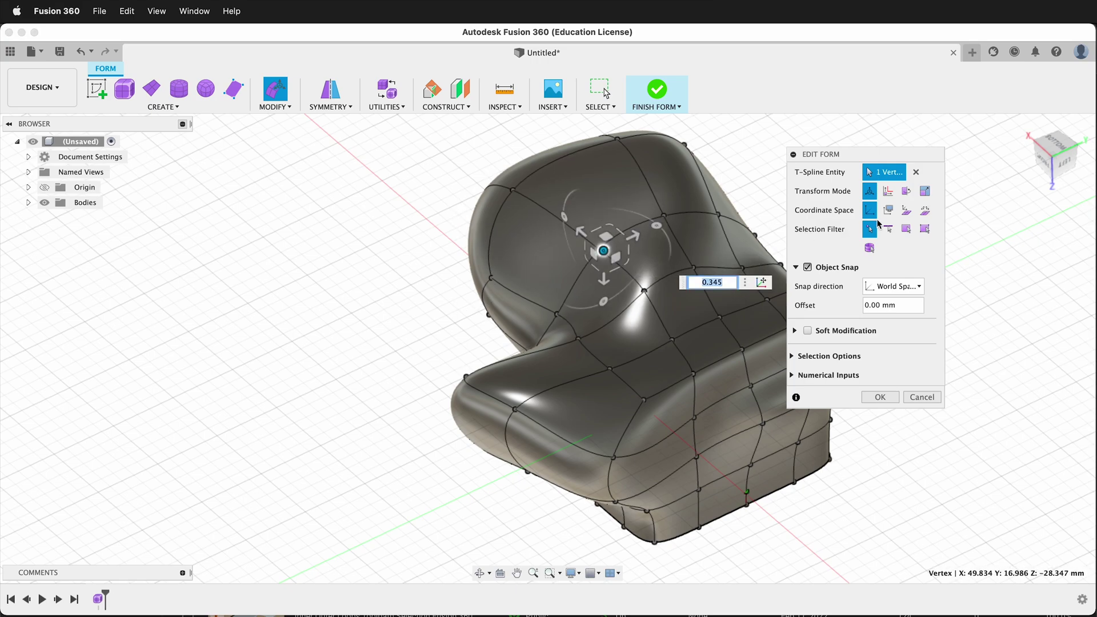
- Limit the selection to edges and pick edges in the valley between the two bulges
{"action": "left_click", "coordinate": [888, 229]}
{"action": "left_click", "coordinate": [539, 353]}
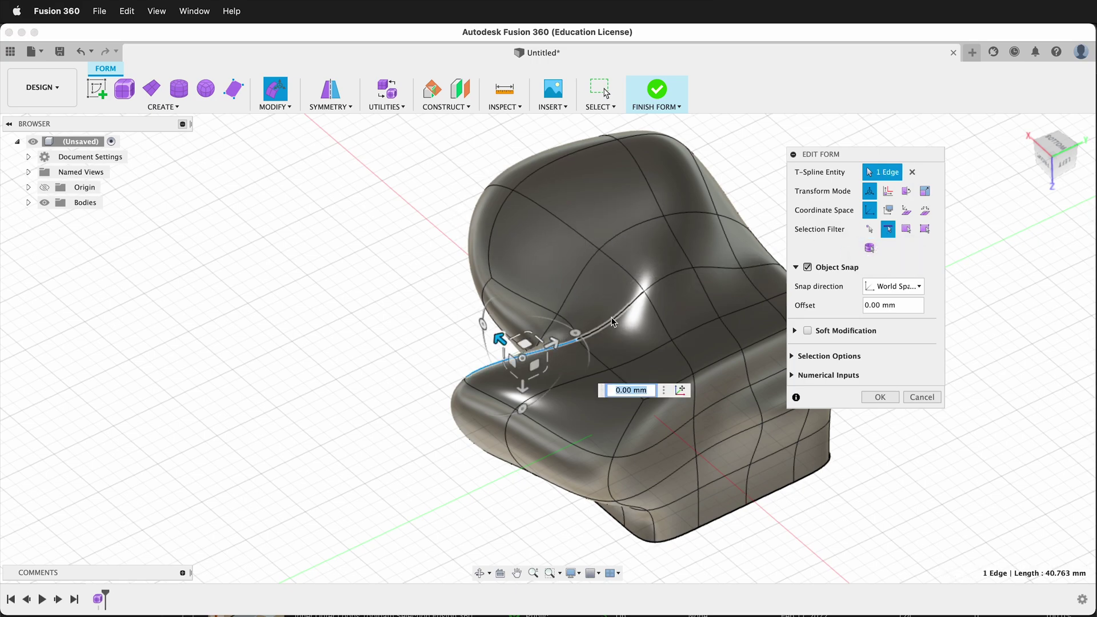
{"action": "left_click", "coordinate": [612, 318]}
- Pick a single face on the large bulge with the face filter, and allow all entity types and area-select its surrounding faces and edges
{"action": "left_click", "coordinate": [906, 229]}
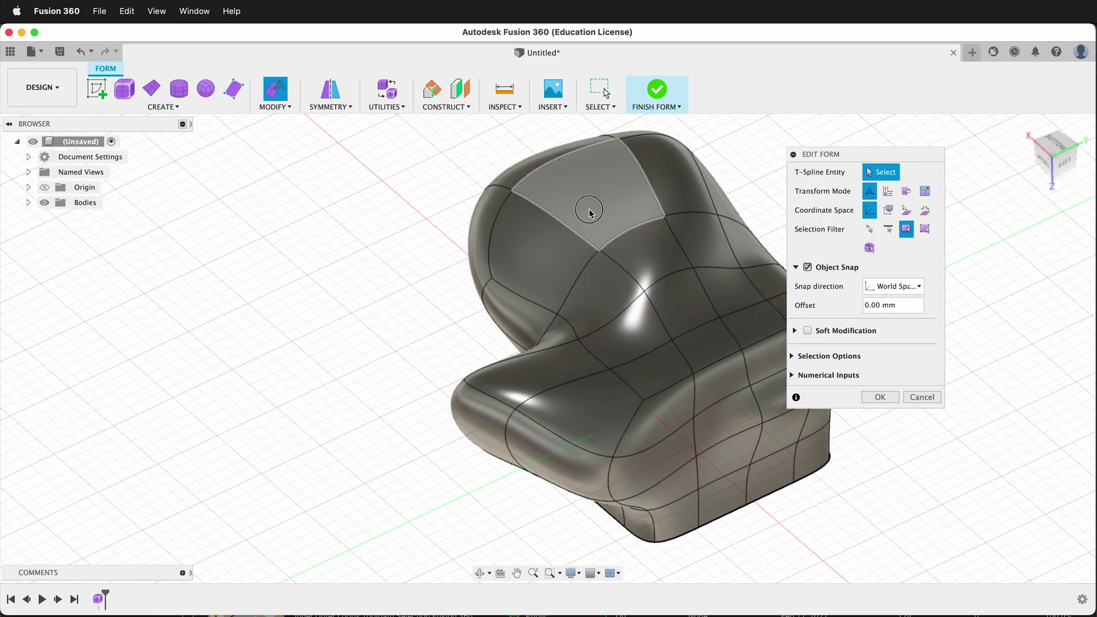
{"action": "left_click", "coordinate": [577, 219]}
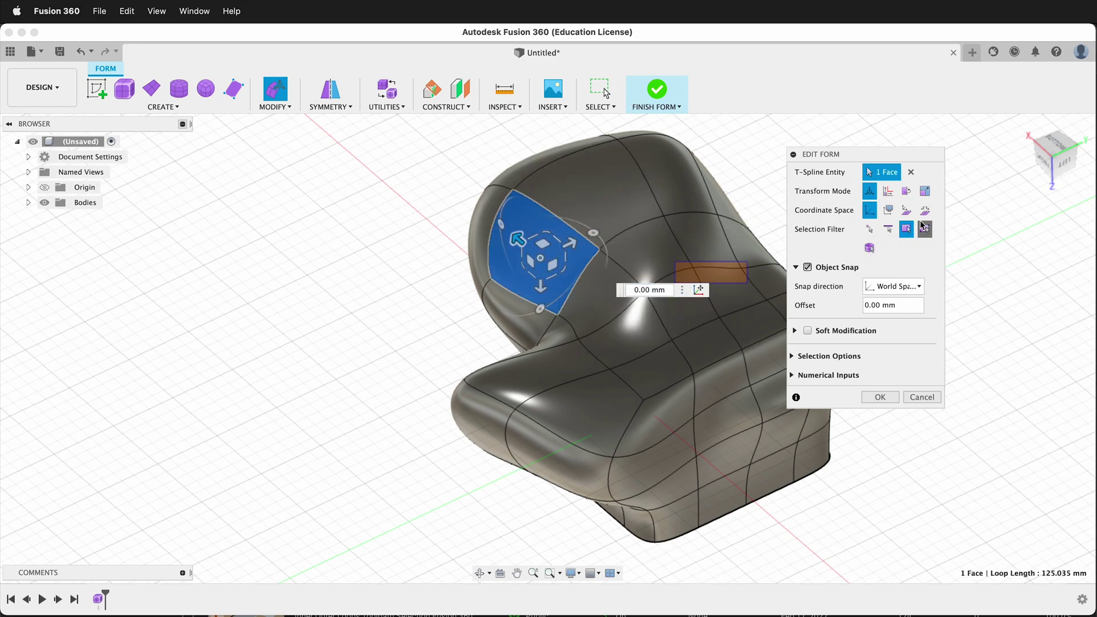
{"action": "double_click", "coordinate": [675, 242]}
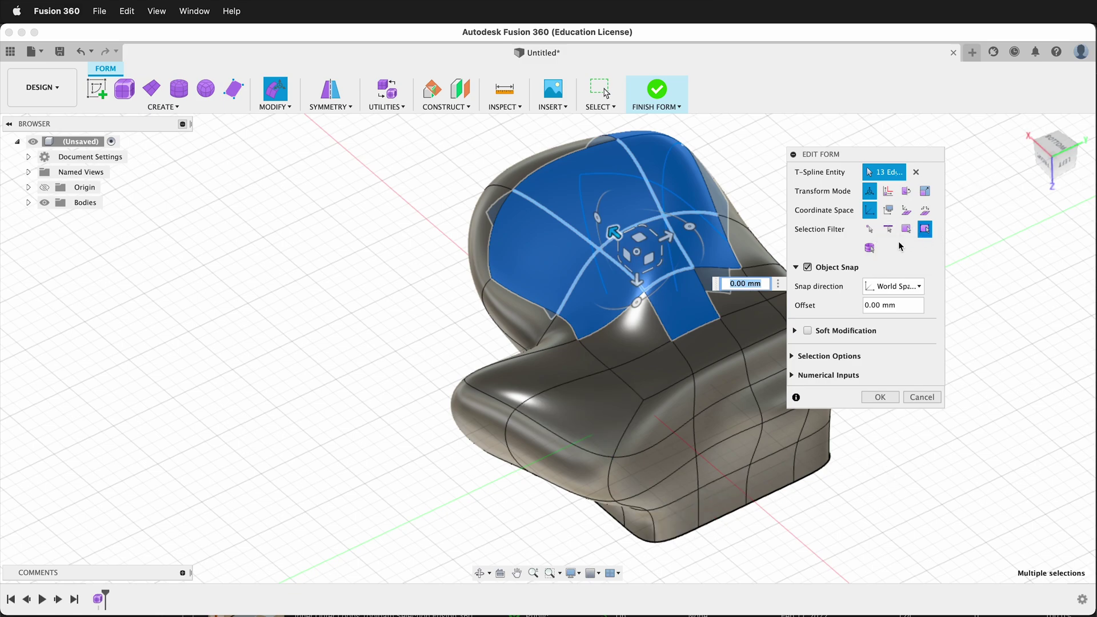
- Limit the selection to bodies, select the whole T-Spline body and move it in plane by about 110.9 and -43.4 mm
{"action": "left_click", "coordinate": [869, 246]}
{"action": "left_click", "coordinate": [563, 295]}
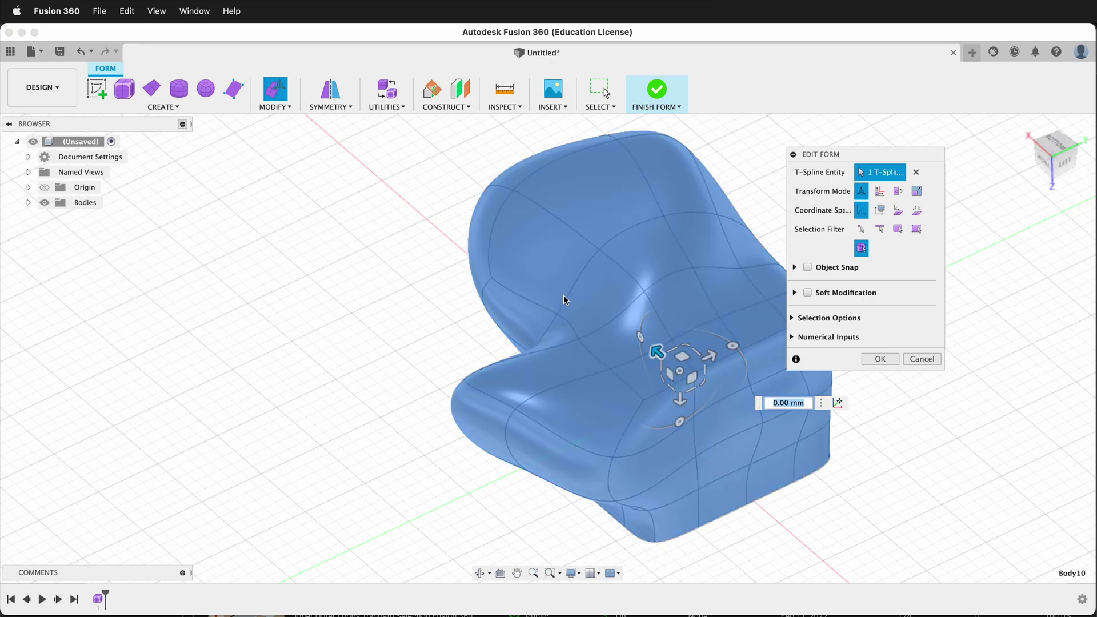
{"action": "left_click_drag", "start_coordinate": [691, 377], "coordinate": [355, 306]}
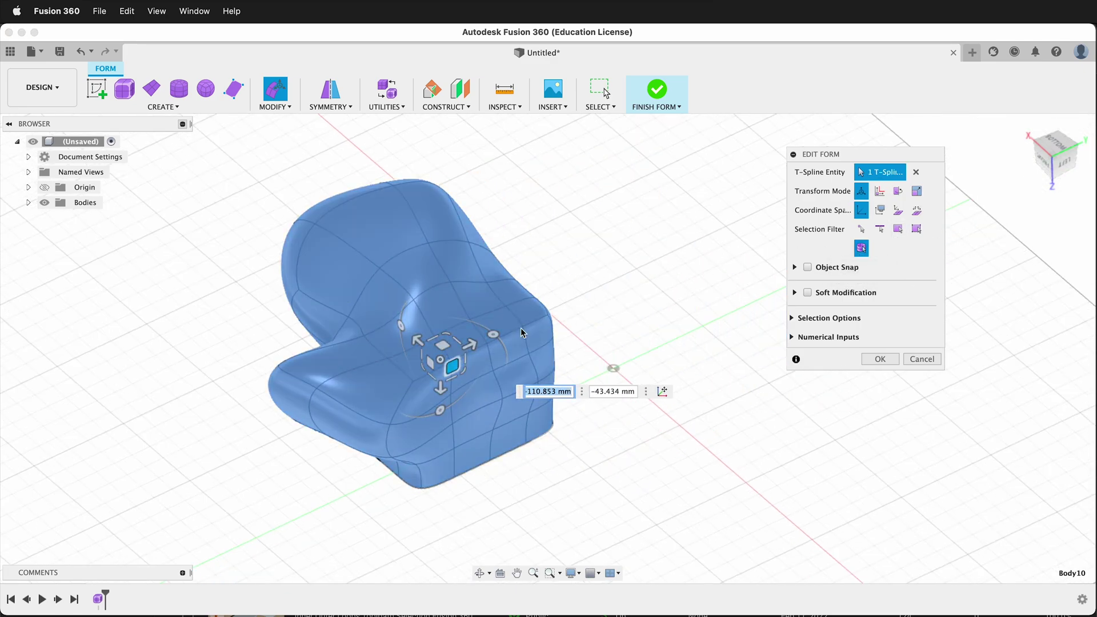
- Scale the whole body uniformly to about 0.783 and clear the selection
{"action": "scroll", "coordinate": [440, 359], "scroll_direction": "up", "scroll_amount": 3}
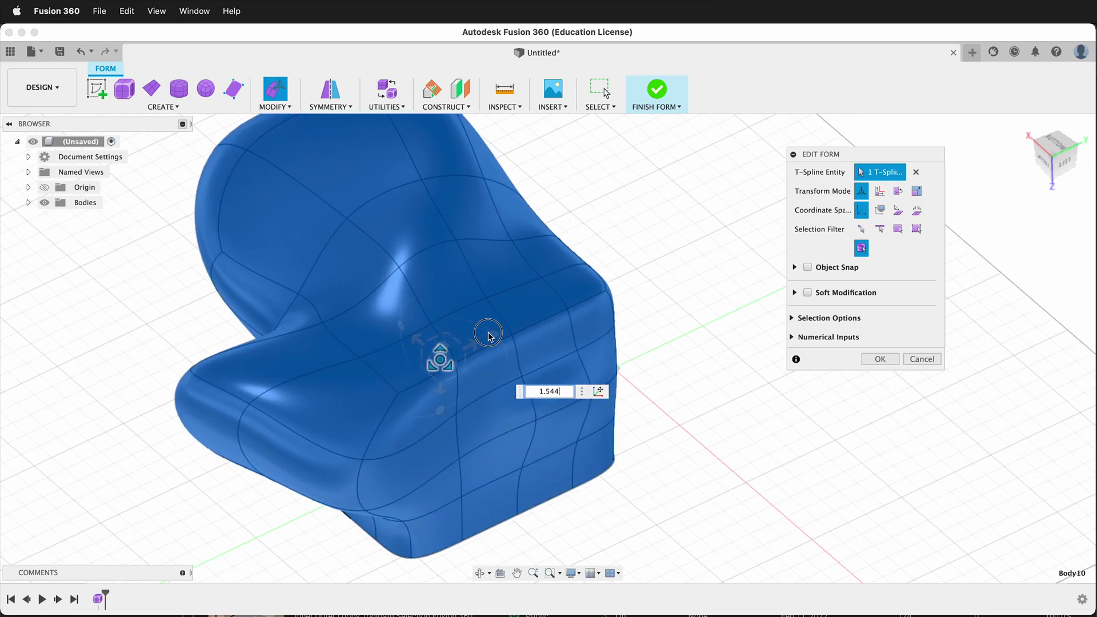
{"action": "middle_click_drag", "start_coordinate": [404, 314], "coordinate": [545, 314]}
{"action": "left_click_drag", "start_coordinate": [579, 345], "coordinate": [601, 328]}
{"action": "scroll", "coordinate": [599, 328], "scroll_direction": "down", "scroll_amount": 3}
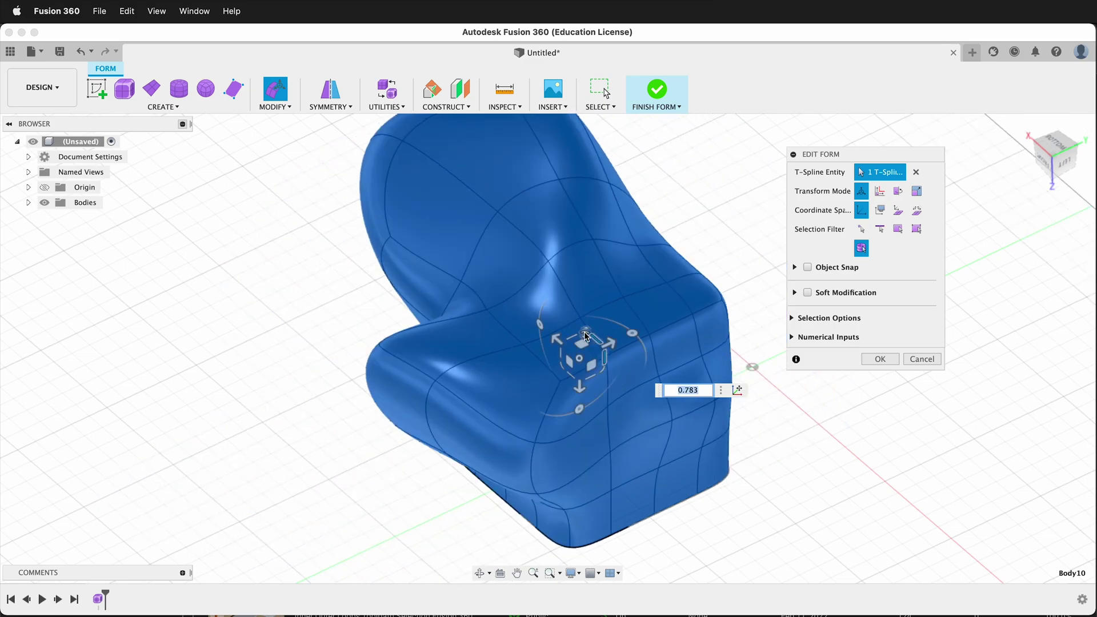
{"action": "key", "text": "Escape"}
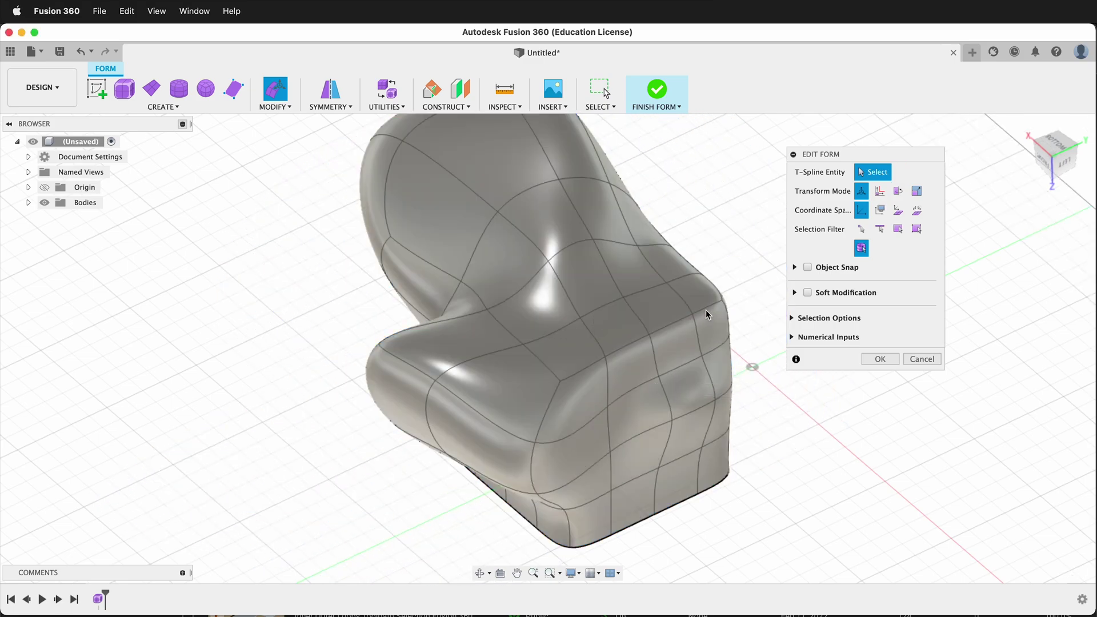
- Reselect the whole body, rotate it by -20 degrees and apply the edit
{"action": "left_click", "coordinate": [600, 334]}
{"action": "left_click_drag", "start_coordinate": [535, 323], "coordinate": [566, 321]}
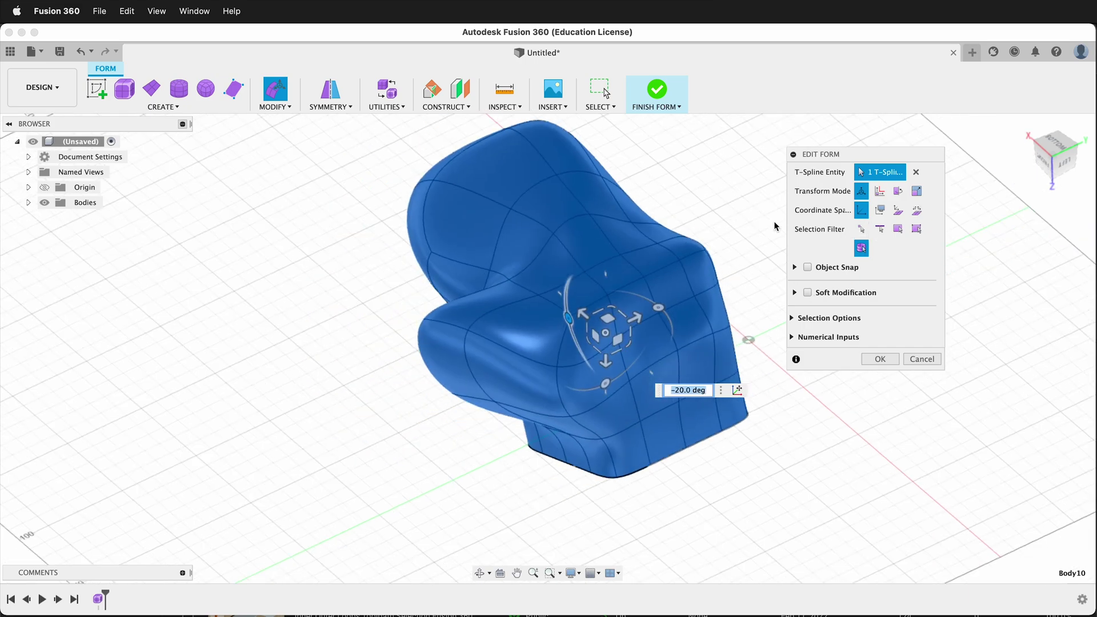
{"action": "left_click", "coordinate": [879, 359]}
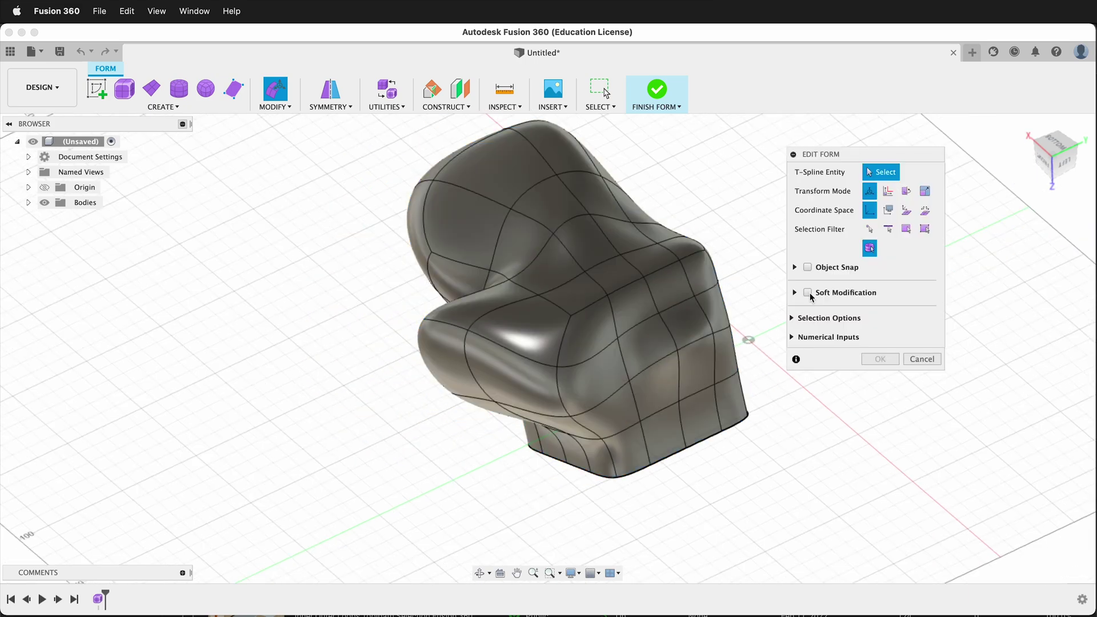
- Reveal the Soft Modification settings, allow all entity types and move a single face near the body's upper corner
{"action": "left_click", "coordinate": [795, 293]}
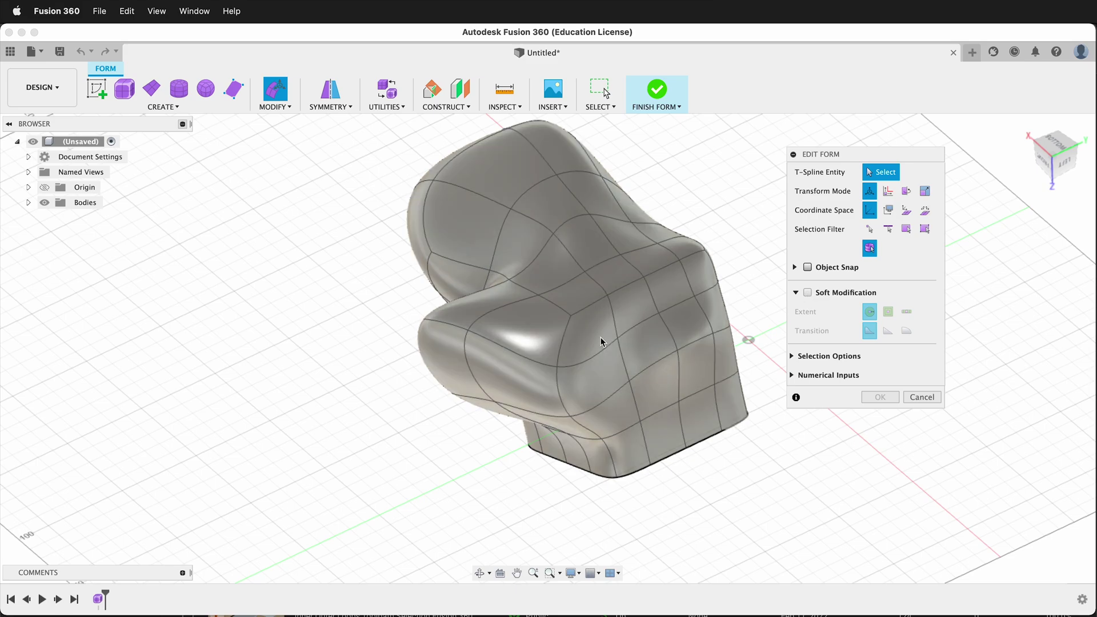
{"action": "left_click", "coordinate": [587, 338]}
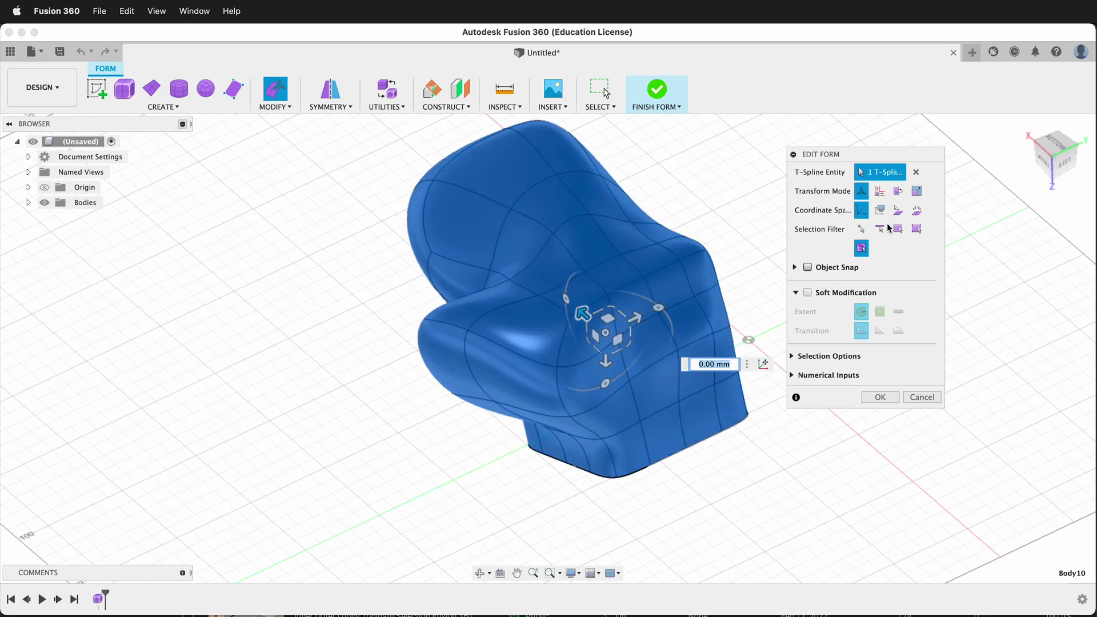
{"action": "left_click", "coordinate": [917, 229]}
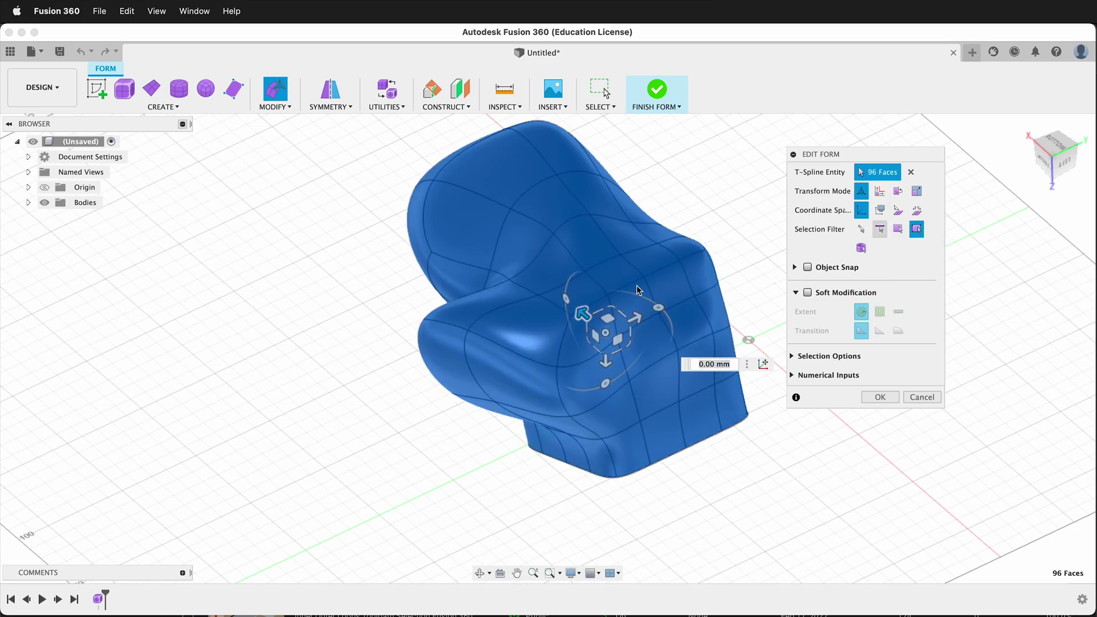
{"action": "left_click", "coordinate": [644, 376]}
{"action": "left_click", "coordinate": [616, 337]}
{"action": "left_click_drag", "start_coordinate": [603, 339], "coordinate": [627, 343]}
{"action": "left_click_drag", "start_coordinate": [605, 357], "coordinate": [588, 323]}
{"action": "middle_click_drag", "start_coordinate": [588, 323], "coordinate": [548, 378], "text": "shift"}
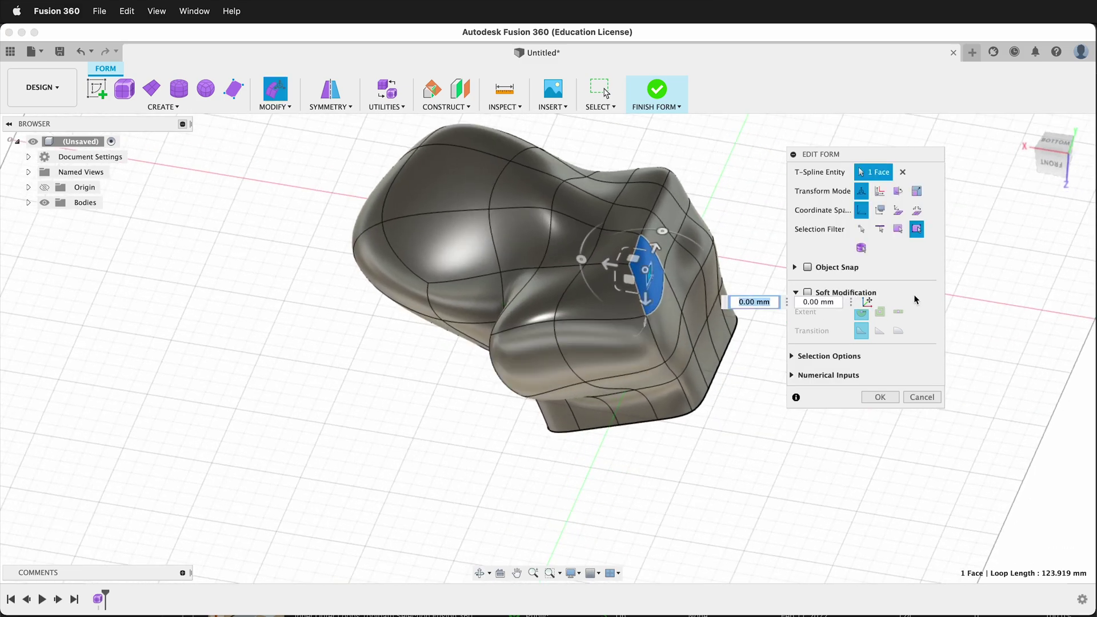
- Enable Soft Modification and shift the same corner face in plane by about -5.4 and 4.6 mm
{"action": "left_click", "coordinate": [807, 292]}
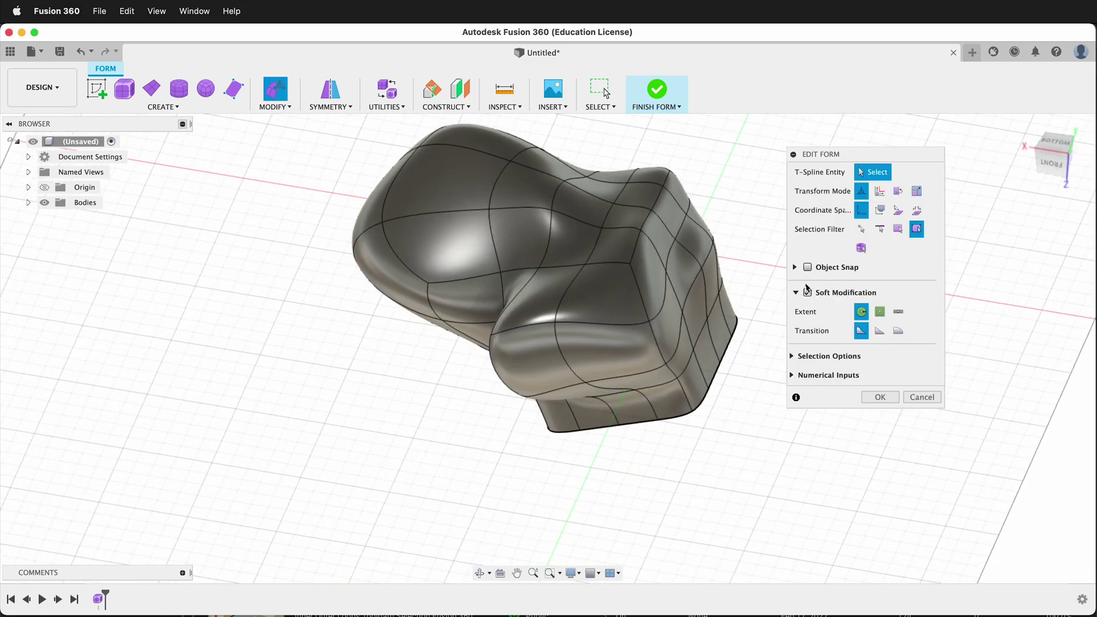
{"action": "left_click", "coordinate": [644, 286]}
{"action": "left_click_drag", "start_coordinate": [634, 284], "coordinate": [700, 294]}
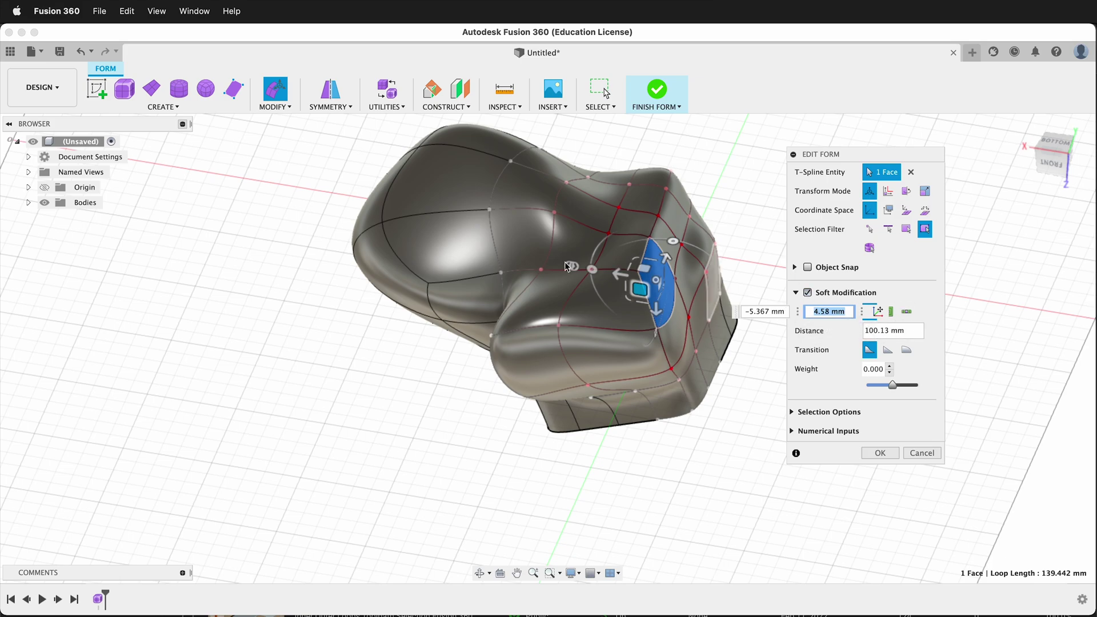
- Set the soft modification extent to a face count of 5 and pull the corner face outward
{"action": "left_click", "coordinate": [888, 311]}
{"action": "left_click", "coordinate": [920, 331]}
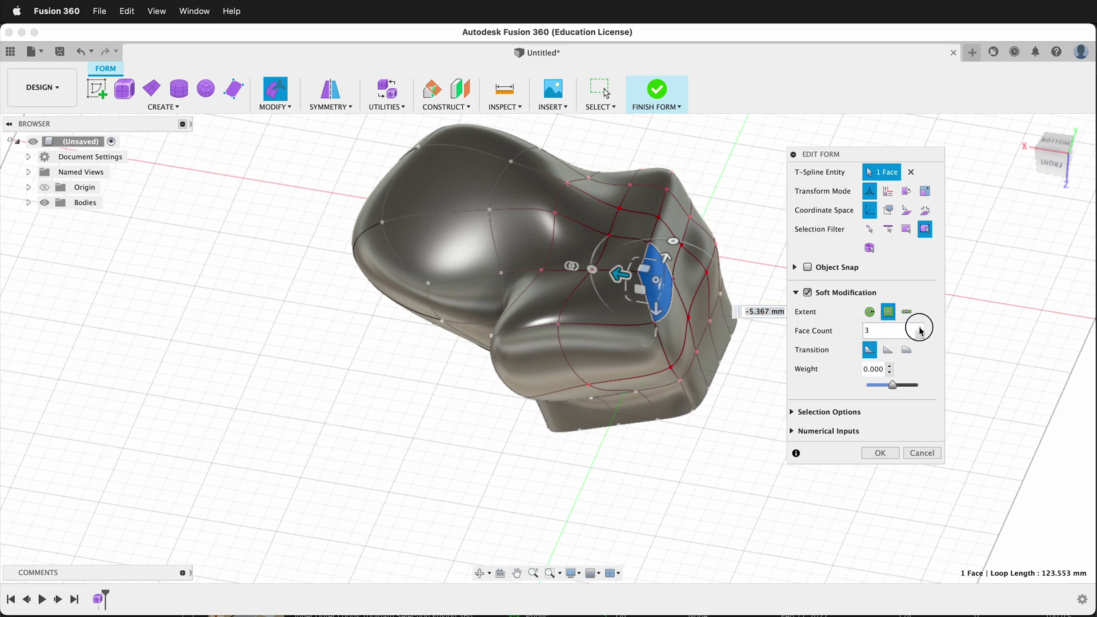
{"action": "left_click", "coordinate": [919, 329]}
{"action": "left_click", "coordinate": [920, 329]}
{"action": "left_click_drag", "start_coordinate": [647, 274], "coordinate": [749, 255]}
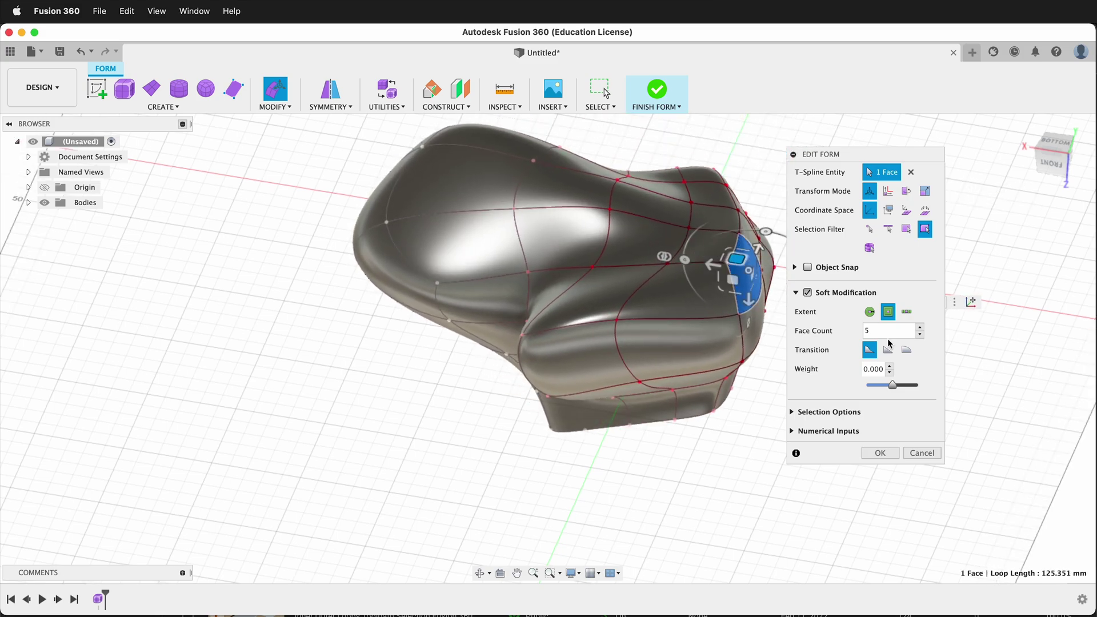
- Reduce the soft modification face count to 1 and nudge the corner face in plane
{"action": "left_click", "coordinate": [919, 334]}
{"action": "left_click", "coordinate": [919, 335]}
{"action": "left_click", "coordinate": [920, 335]}
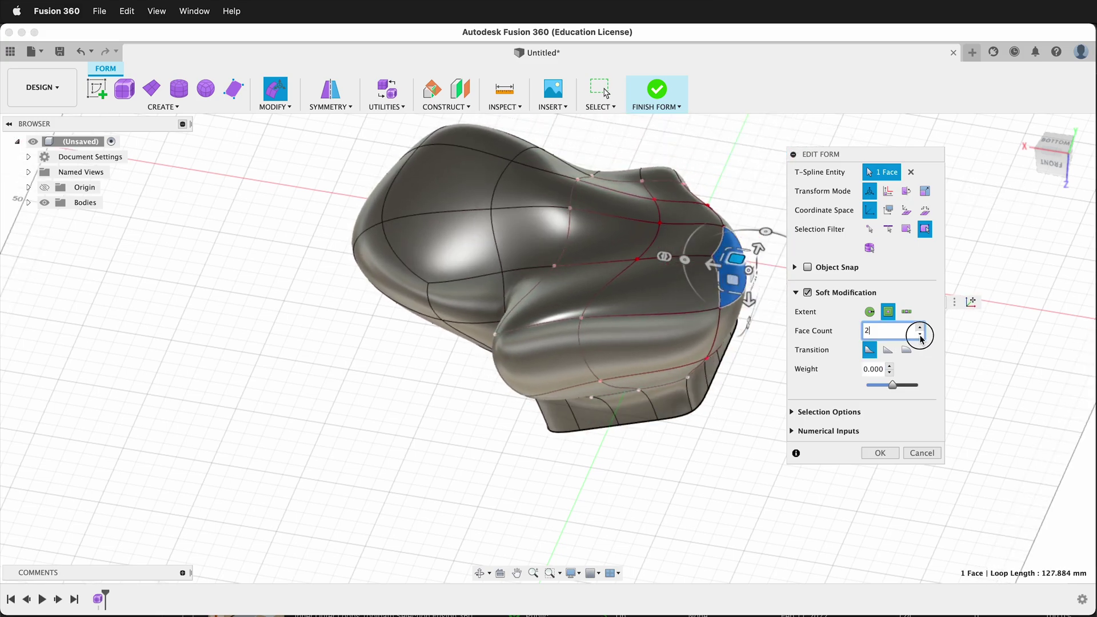
{"action": "left_click", "coordinate": [920, 334]}
{"action": "mouse_move", "coordinate": [737, 260]}
{"action": "left_mouse_down"}
{"action": "mouse_move", "coordinate": [771, 255]}
{"action": "mouse_move", "coordinate": [751, 262]}
{"action": "left_mouse_up"}
- Move the selected face farther out from the body and scale it to about 1.609
{"action": "middle_click_drag", "start_coordinate": [693, 333], "coordinate": [560, 327], "text": "shift"}
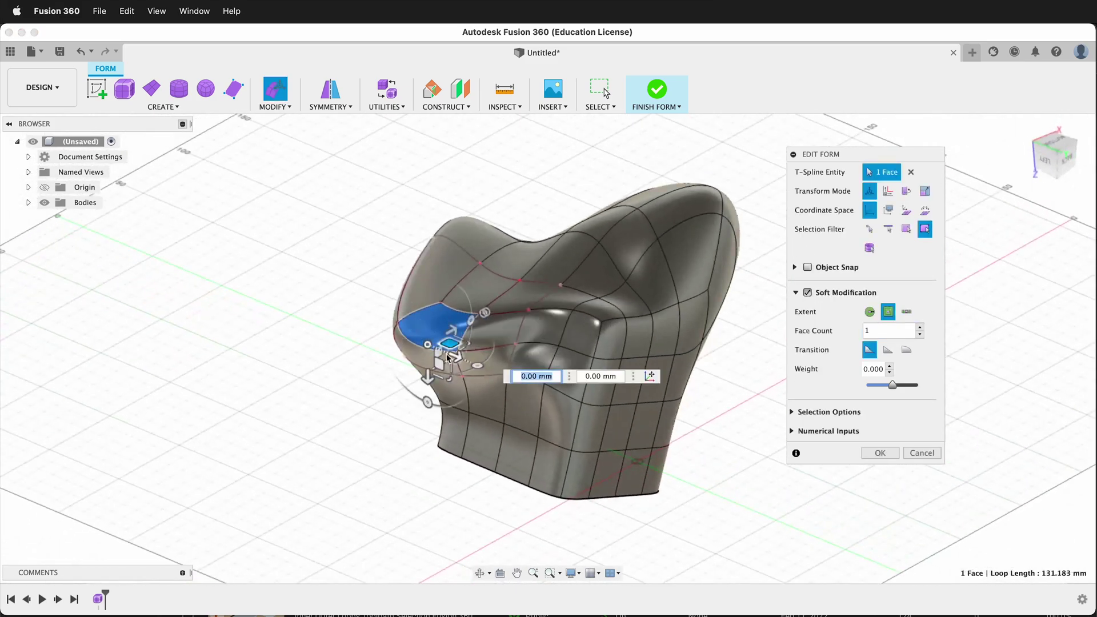
{"action": "left_click_drag", "start_coordinate": [442, 343], "coordinate": [401, 338]}
{"action": "left_click_drag", "start_coordinate": [431, 284], "coordinate": [401, 279]}
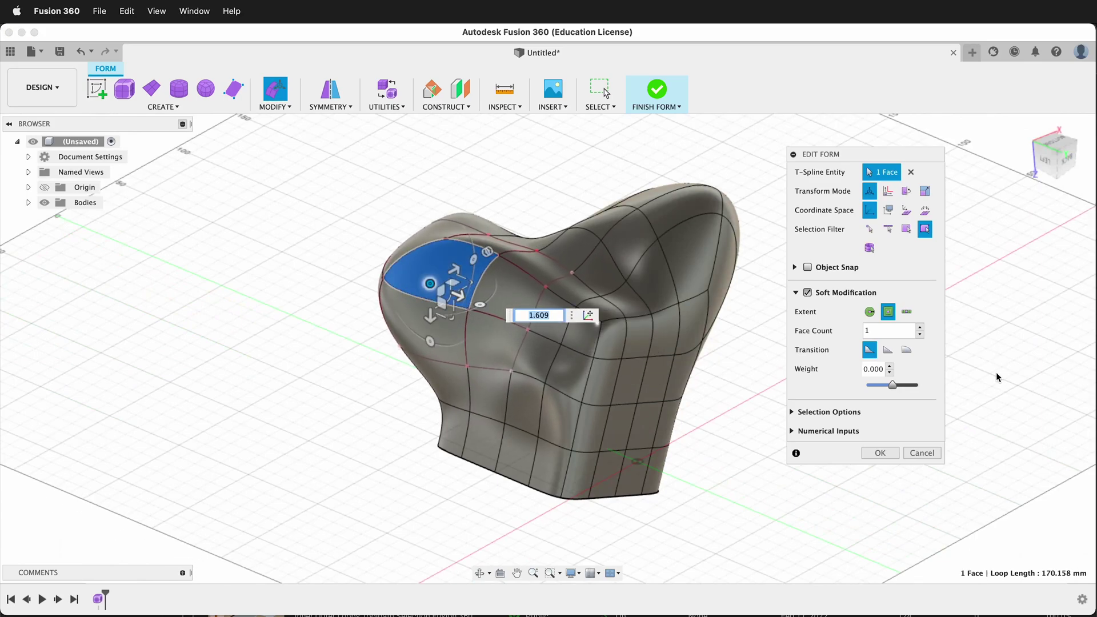
- Rescale the face to about 0.932 while trying the second and third transition types, and restore the first type with a weight of 0.049
{"action": "left_click", "coordinate": [885, 351]}
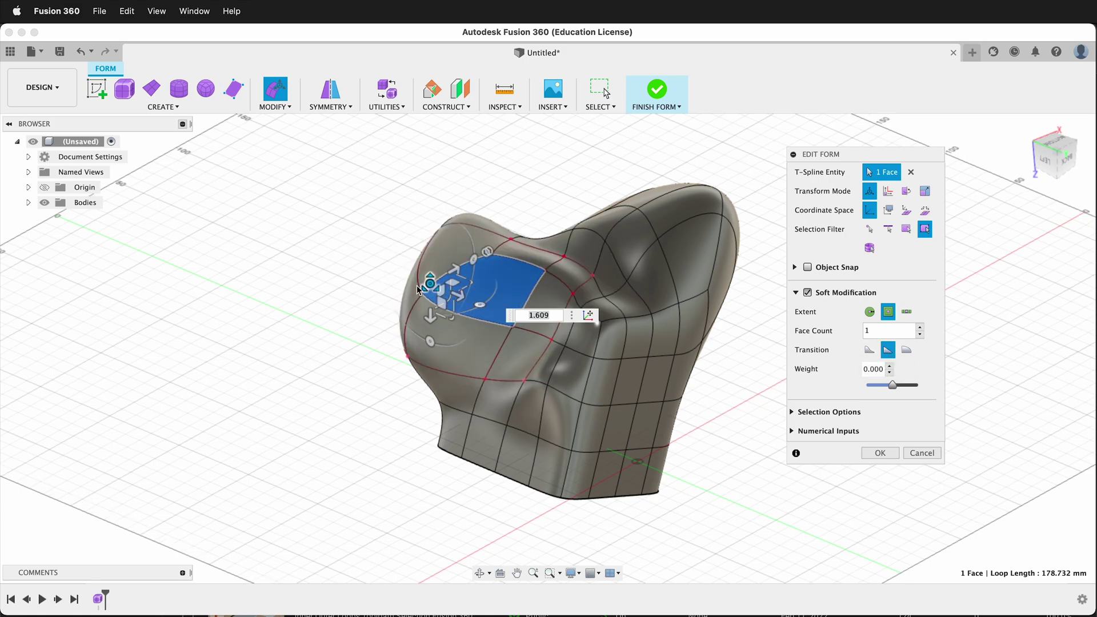
{"action": "mouse_move", "coordinate": [425, 284]}
{"action": "left_mouse_down"}
{"action": "mouse_move", "coordinate": [392, 276]}
{"action": "mouse_move", "coordinate": [430, 283]}
{"action": "left_mouse_up"}
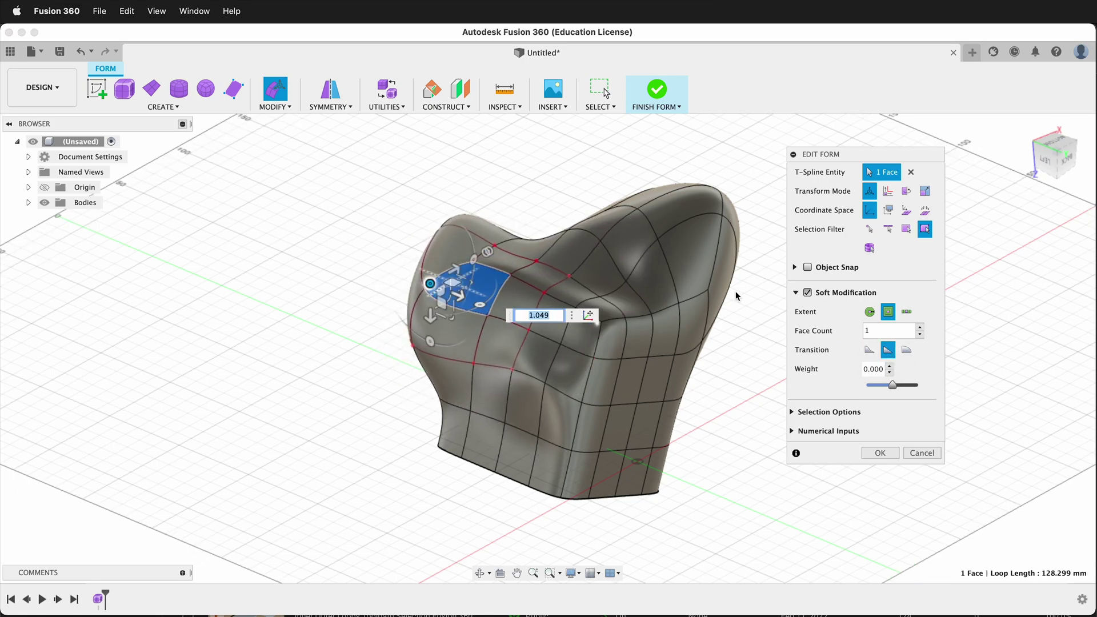
{"action": "left_click", "coordinate": [869, 351]}
{"action": "left_click", "coordinate": [906, 350]}
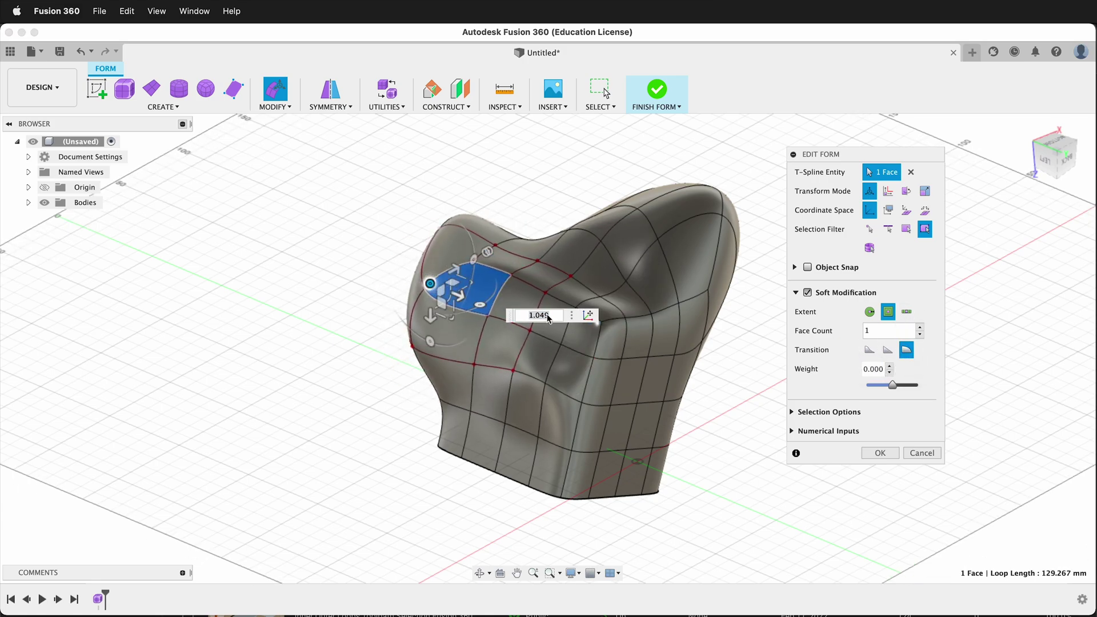
{"action": "mouse_move", "coordinate": [426, 284]}
{"action": "left_mouse_down"}
{"action": "mouse_move", "coordinate": [384, 262]}
{"action": "mouse_move", "coordinate": [425, 278]}
{"action": "left_mouse_up"}
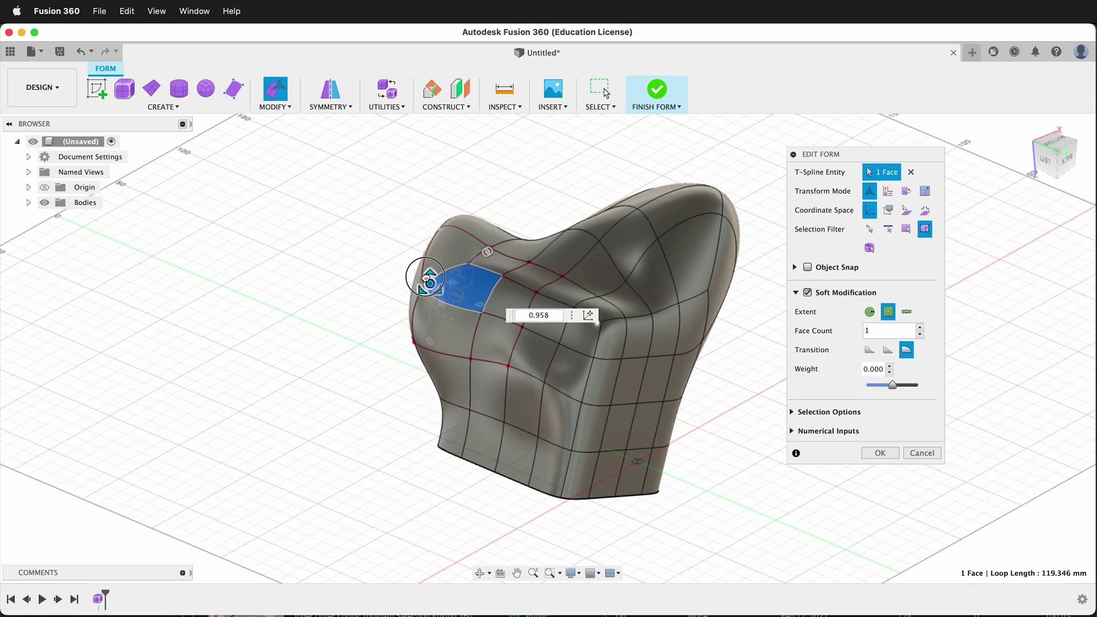
{"action": "left_click", "coordinate": [871, 350]}
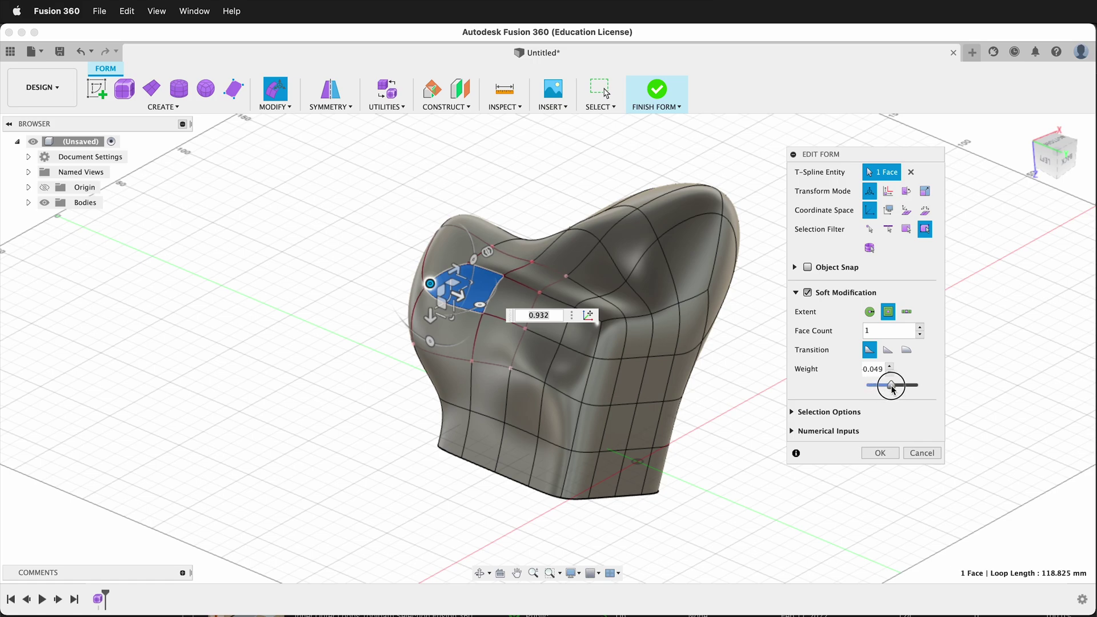
- Reveal the selection options, grow the face selection four times and shrink it back to the single face
{"action": "left_click", "coordinate": [792, 413]}
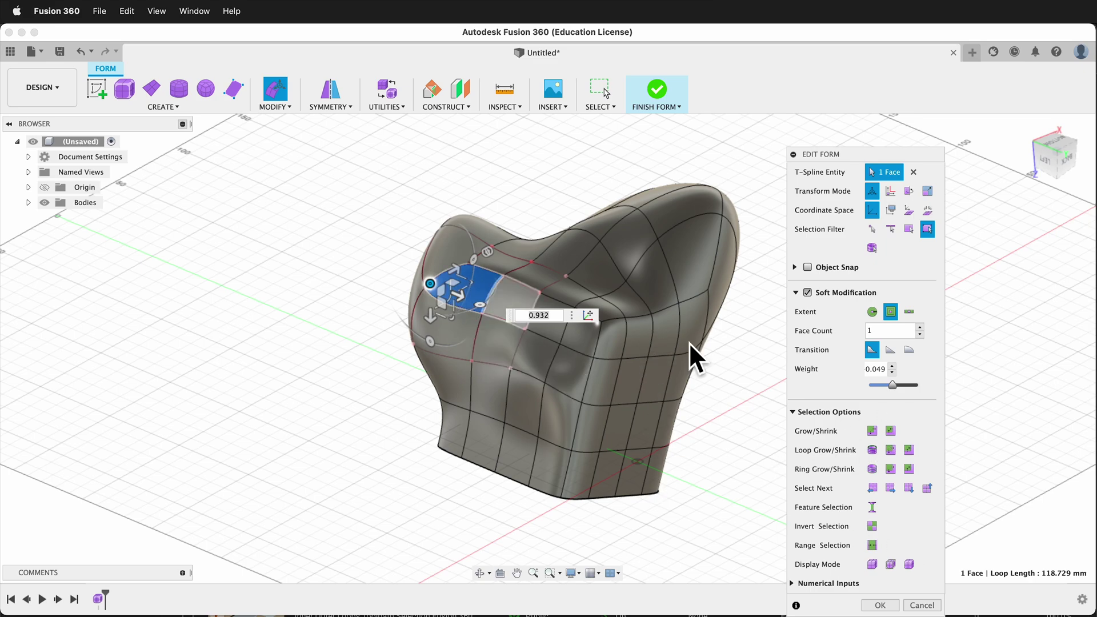
{"action": "left_click", "coordinate": [872, 430]}
{"action": "left_click", "coordinate": [871, 431]}
{"action": "left_click", "coordinate": [871, 430]}
{"action": "left_click", "coordinate": [872, 431]}
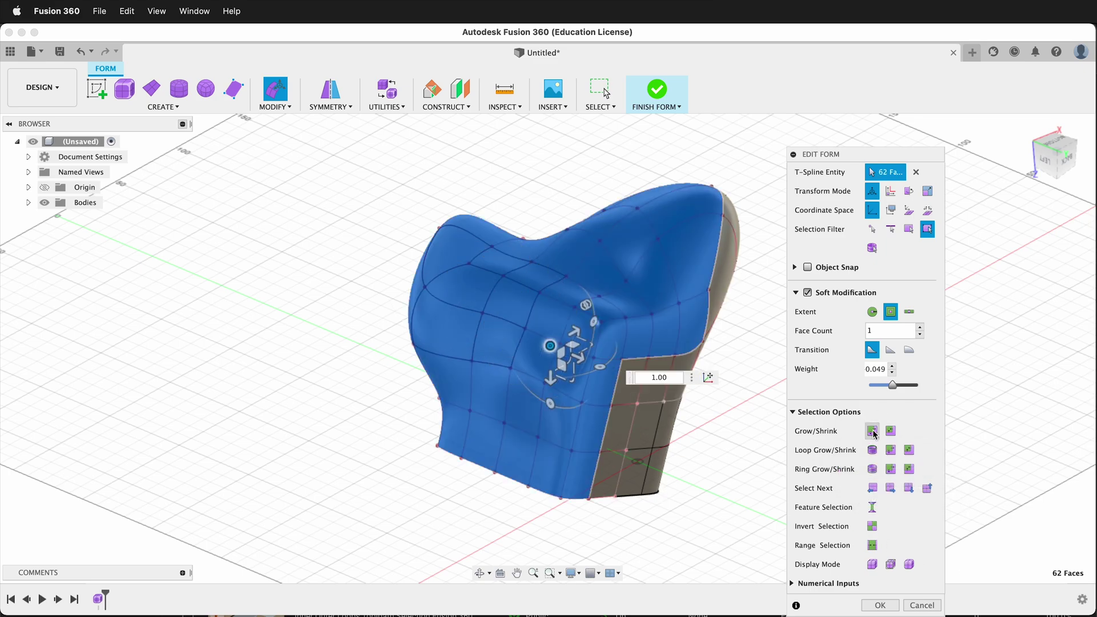
{"action": "left_click", "coordinate": [896, 434]}
{"action": "left_click", "coordinate": [895, 434]}
{"action": "left_click", "coordinate": [896, 434]}
{"action": "left_click", "coordinate": [896, 434]}
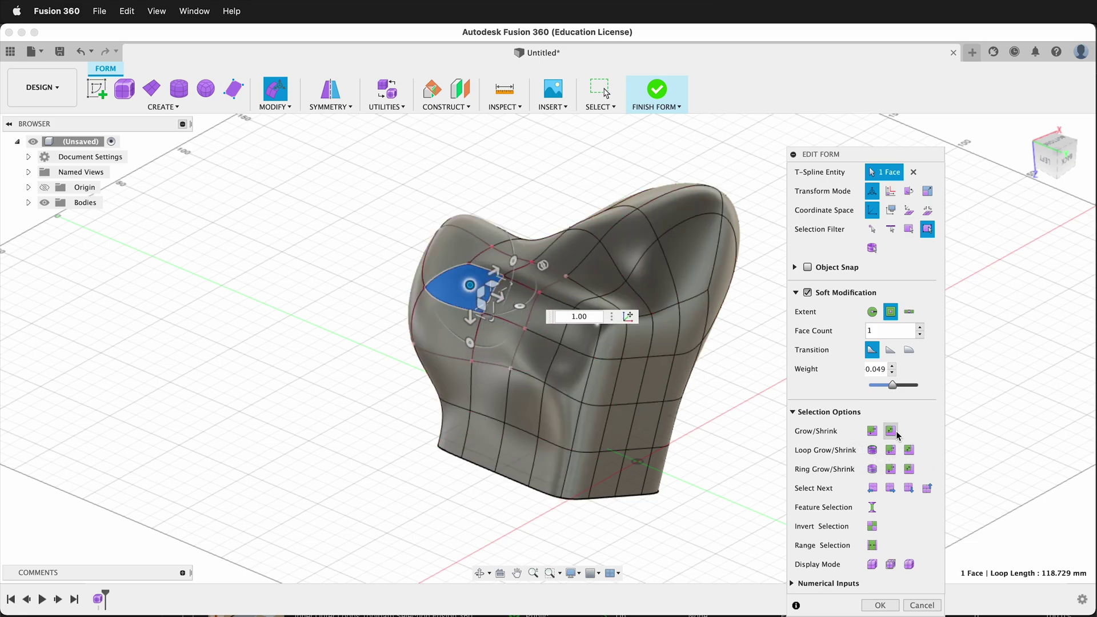
- Grow the face selection again, shrink it and clear the selection
{"action": "left_click", "coordinate": [872, 430]}
{"action": "left_click", "coordinate": [872, 430]}
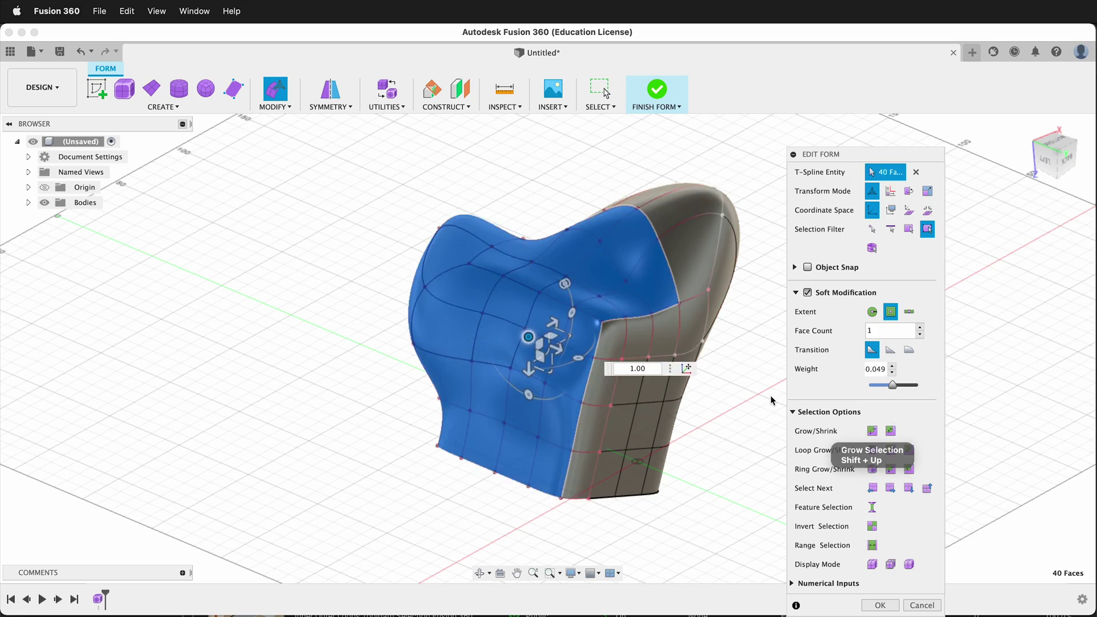
{"action": "left_click", "coordinate": [891, 430]}
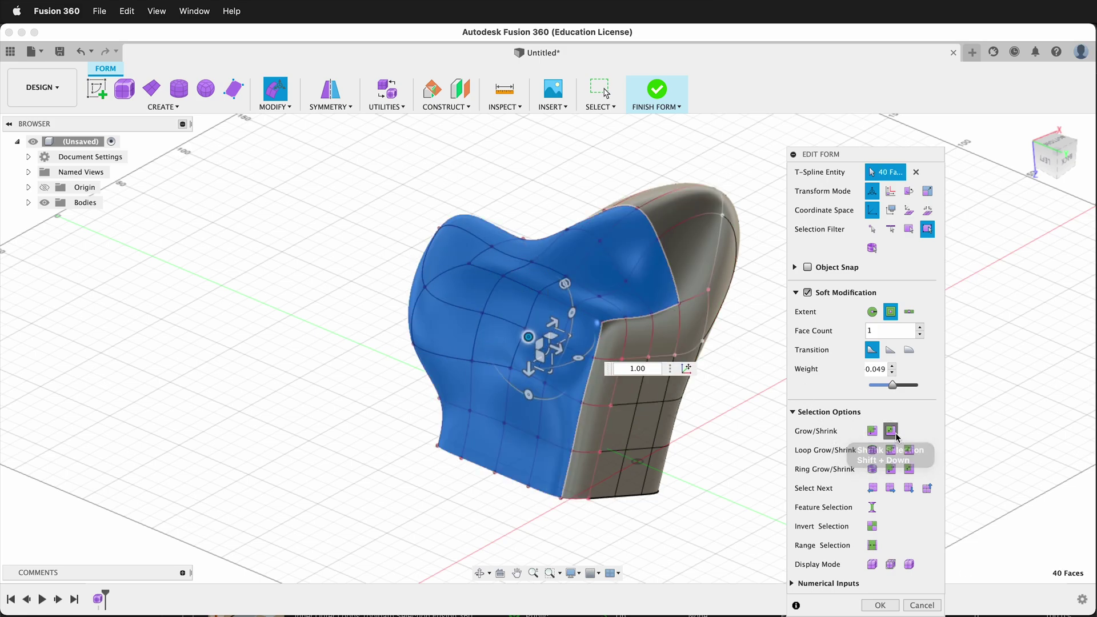
{"action": "left_click", "coordinate": [890, 431]}
{"action": "left_click", "coordinate": [561, 177]}
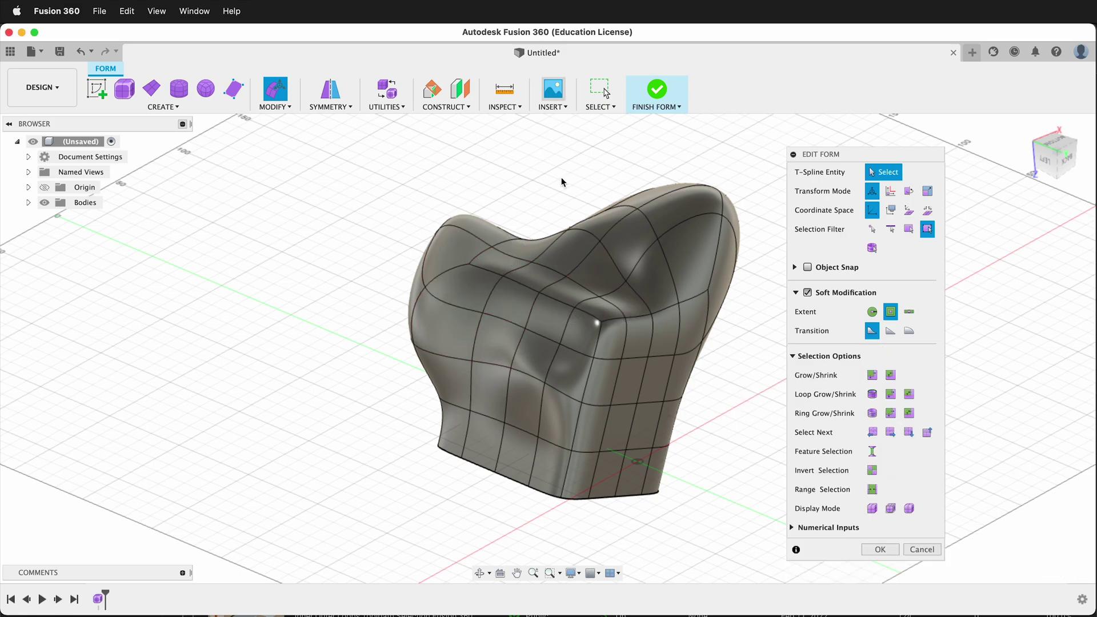
- Turn off Soft Modification, select one vertical edge below the smaller bulge and grow the selection along its loop
{"action": "left_click", "coordinate": [808, 293]}
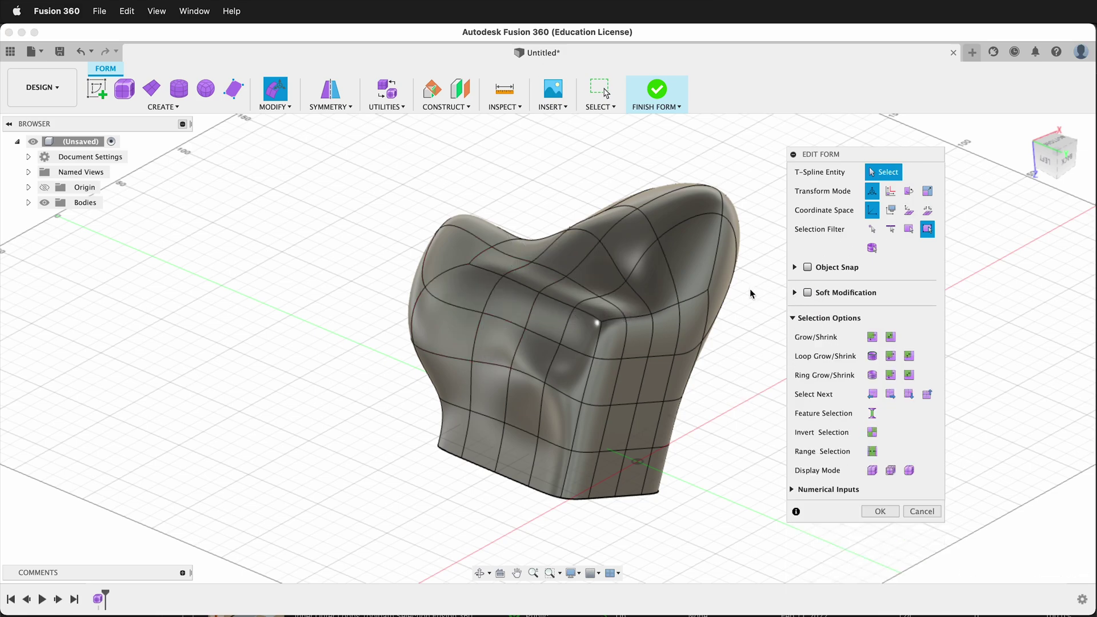
{"action": "left_click", "coordinate": [516, 347]}
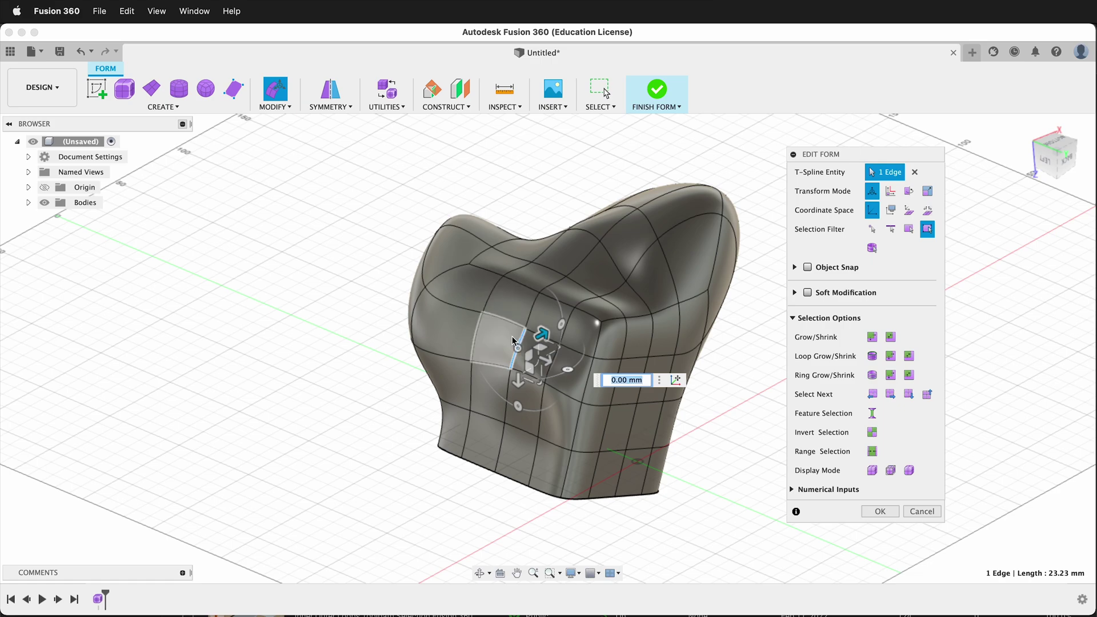
{"action": "left_click", "coordinate": [890, 356]}
{"action": "left_click", "coordinate": [890, 356]}
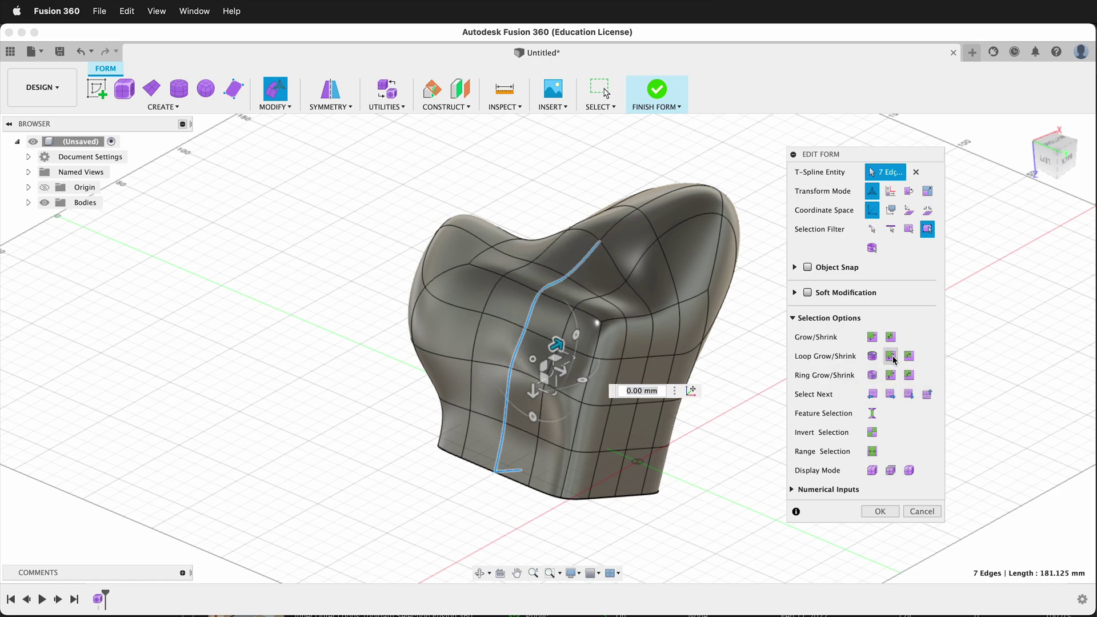
{"action": "left_click", "coordinate": [891, 356]}
- Shrink the edge loop selection repeatedly, and grow it again along the loop over the large bulge
{"action": "left_click", "coordinate": [908, 356]}
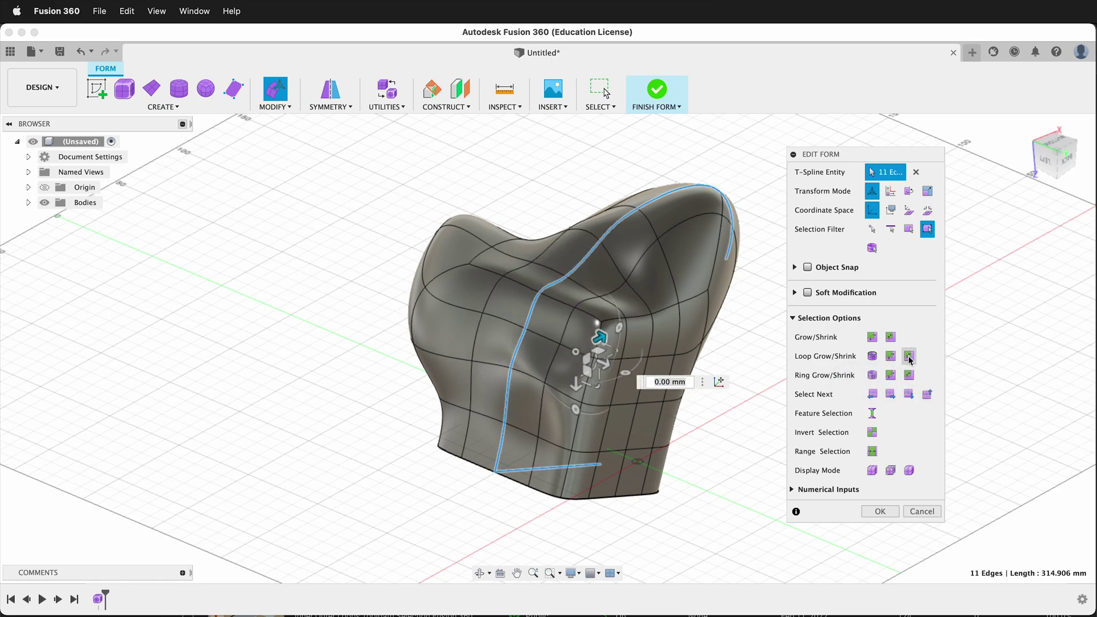
{"action": "left_click", "coordinate": [908, 356]}
{"action": "left_click", "coordinate": [908, 356]}
{"action": "left_click", "coordinate": [908, 356]}
{"action": "left_click", "coordinate": [890, 355]}
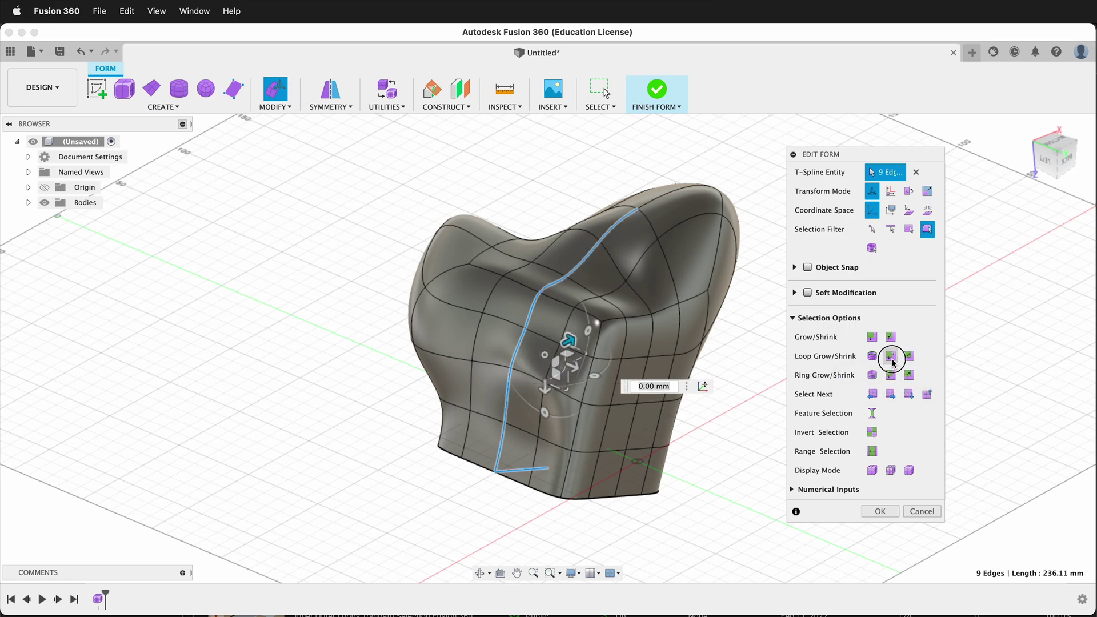
{"action": "left_click", "coordinate": [890, 356]}
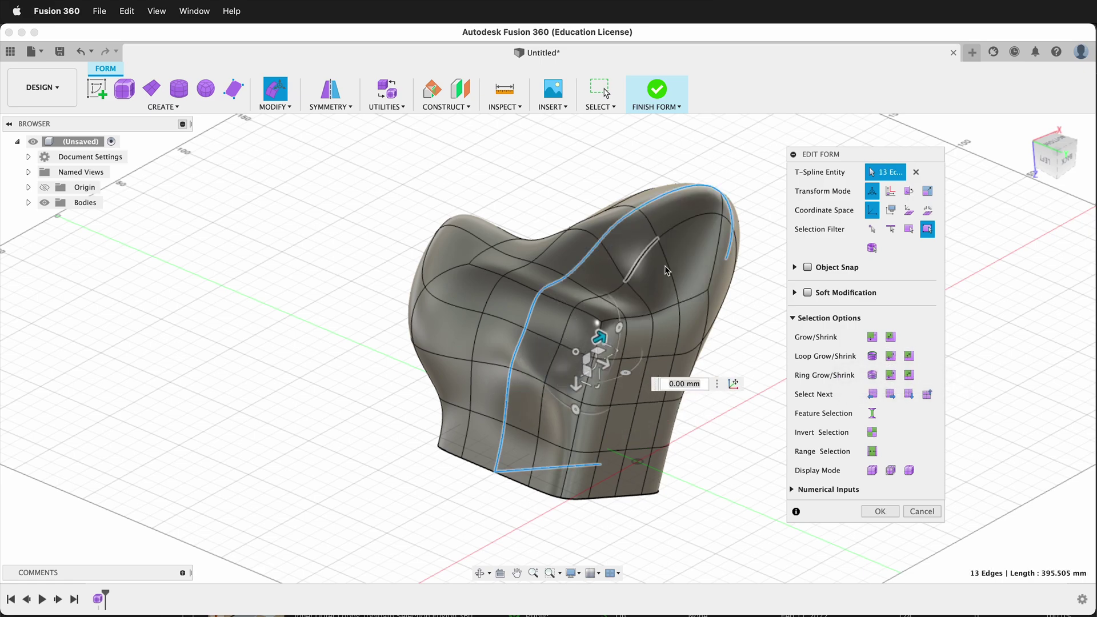
- Clear the loop selection, select one horizontal edge near the front corner, grow the selection along its ring and shrink it back
{"action": "left_click", "coordinate": [874, 376]}
{"action": "left_click", "coordinate": [1008, 282]}
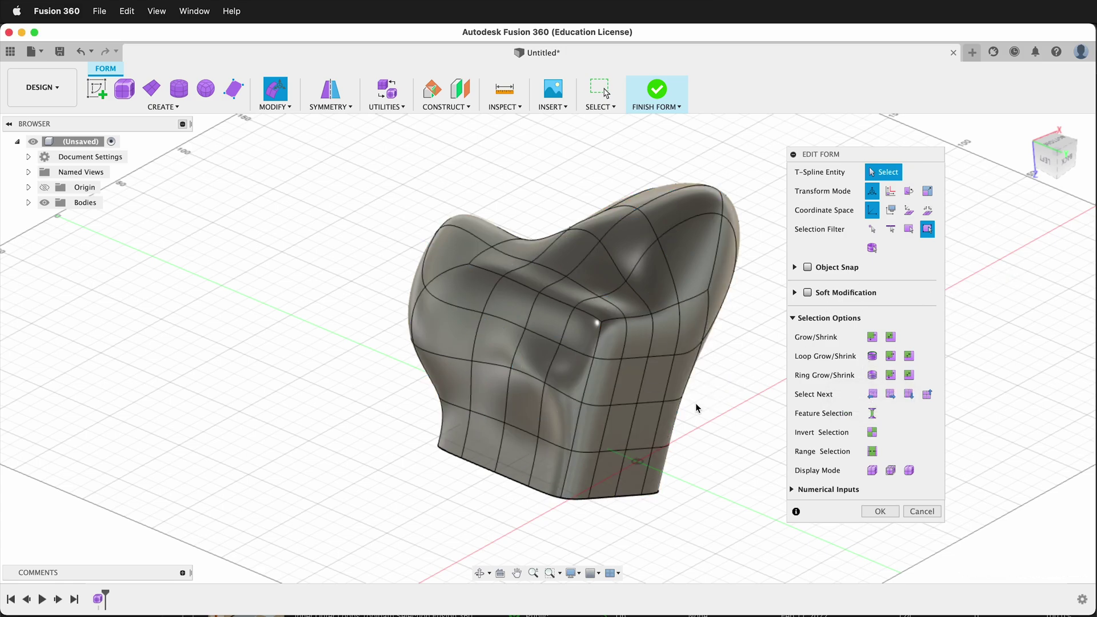
{"action": "left_click", "coordinate": [559, 355]}
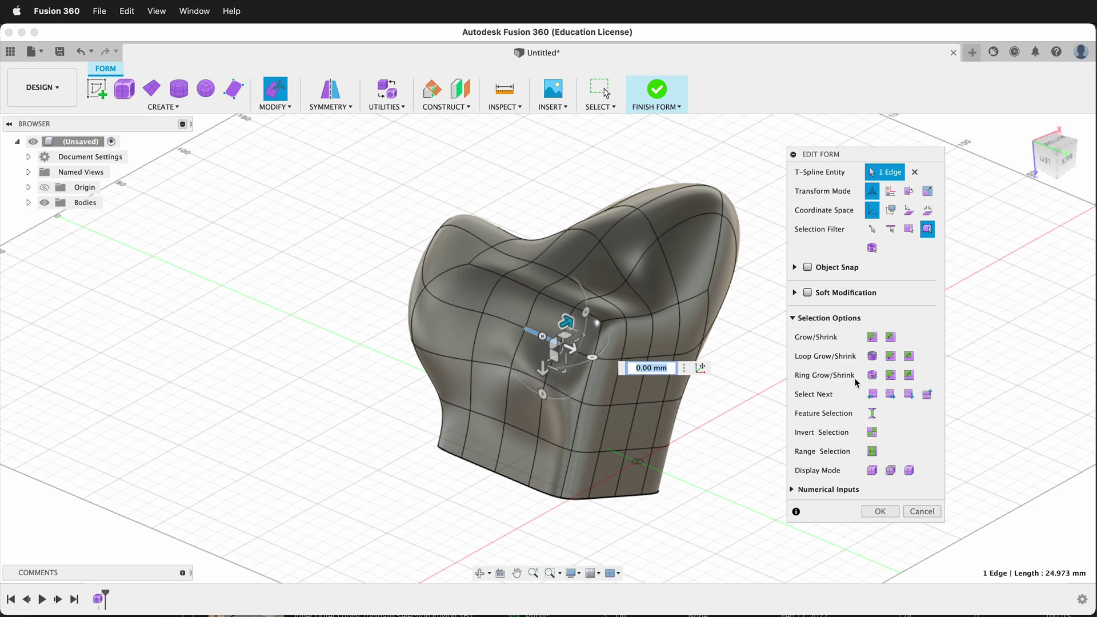
{"action": "left_click", "coordinate": [890, 375]}
{"action": "left_click", "coordinate": [890, 375]}
{"action": "left_click", "coordinate": [890, 375]}
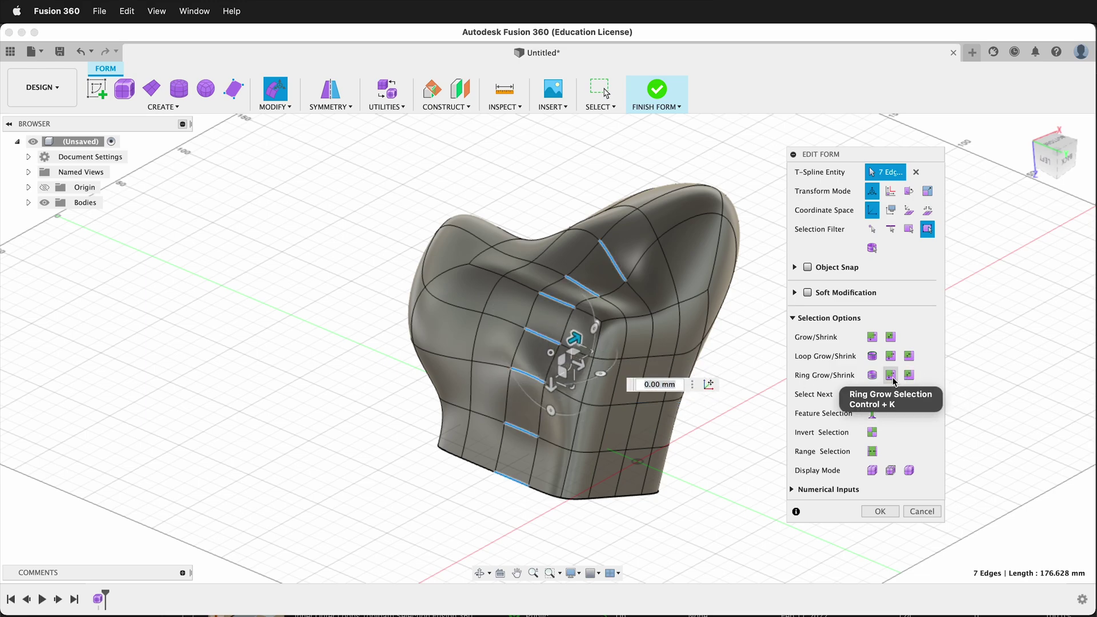
{"action": "left_click", "coordinate": [894, 380]}
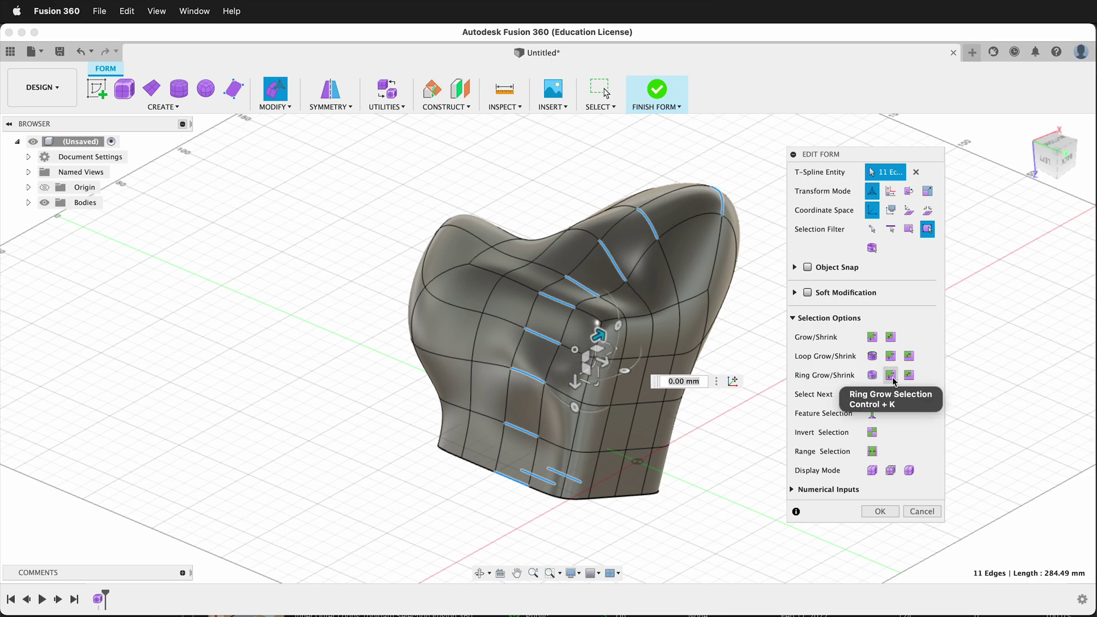
{"action": "left_click", "coordinate": [908, 375]}
{"action": "left_click", "coordinate": [909, 375]}
{"action": "left_click", "coordinate": [909, 375]}
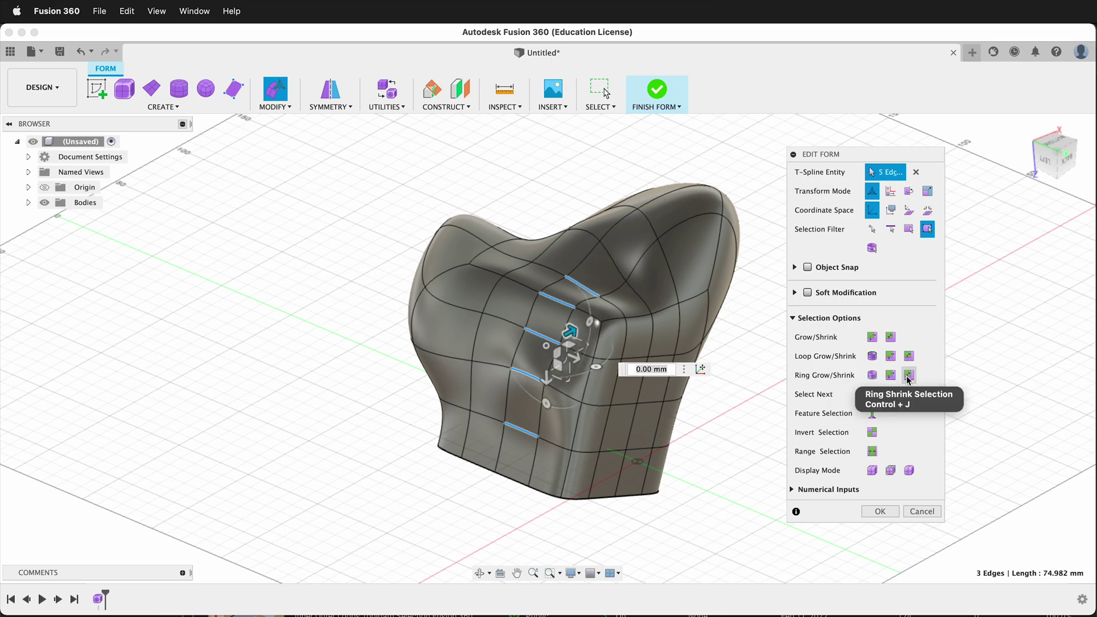
- Grow the edge selection outward once, extend it repeatedly along the rings and clear the selection
{"action": "left_click", "coordinate": [872, 338]}
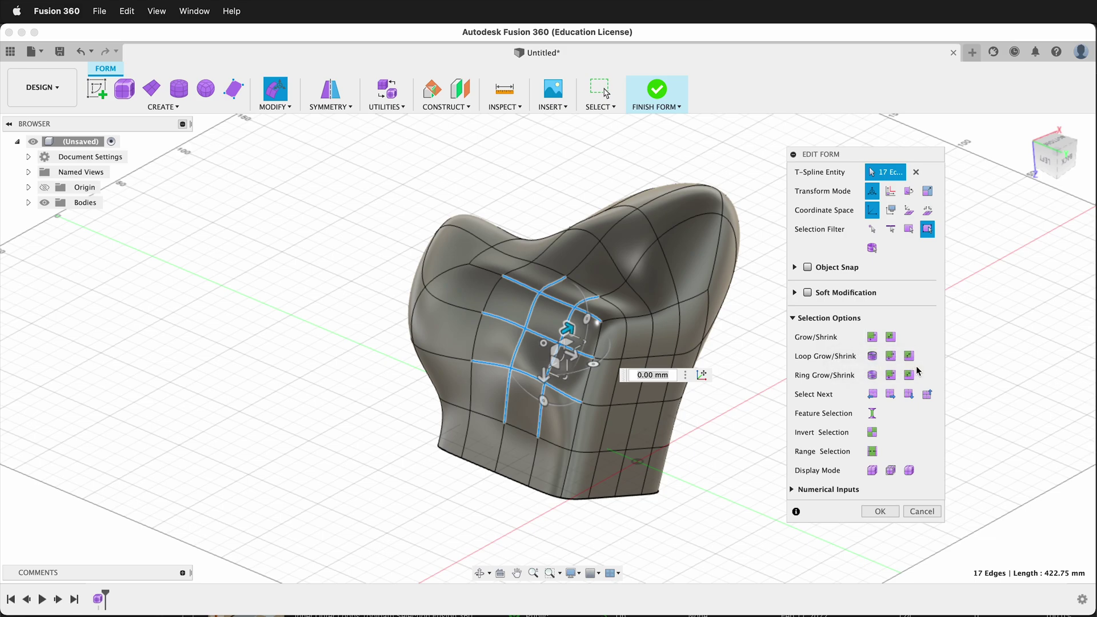
{"action": "left_click", "coordinate": [893, 378]}
{"action": "left_click", "coordinate": [893, 378]}
{"action": "left_click", "coordinate": [892, 378]}
{"action": "left_click", "coordinate": [892, 378]}
{"action": "left_click", "coordinate": [892, 378]}
{"action": "left_click", "coordinate": [893, 378]}
{"action": "middle_click_drag", "start_coordinate": [561, 443], "coordinate": [708, 428], "text": "shift"}
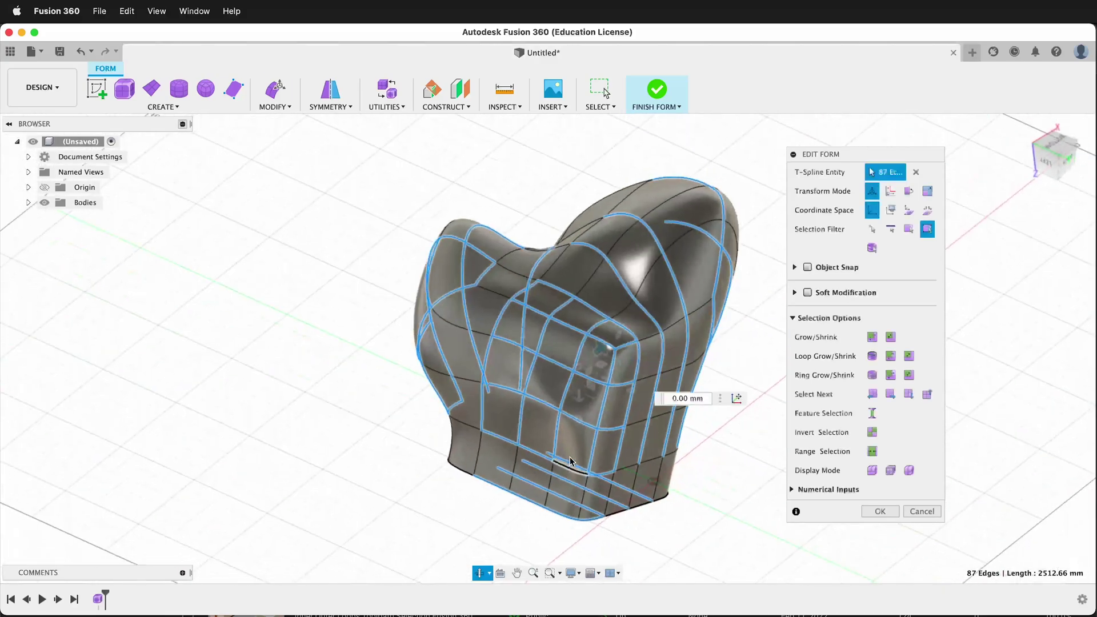
{"action": "left_click", "coordinate": [715, 426]}
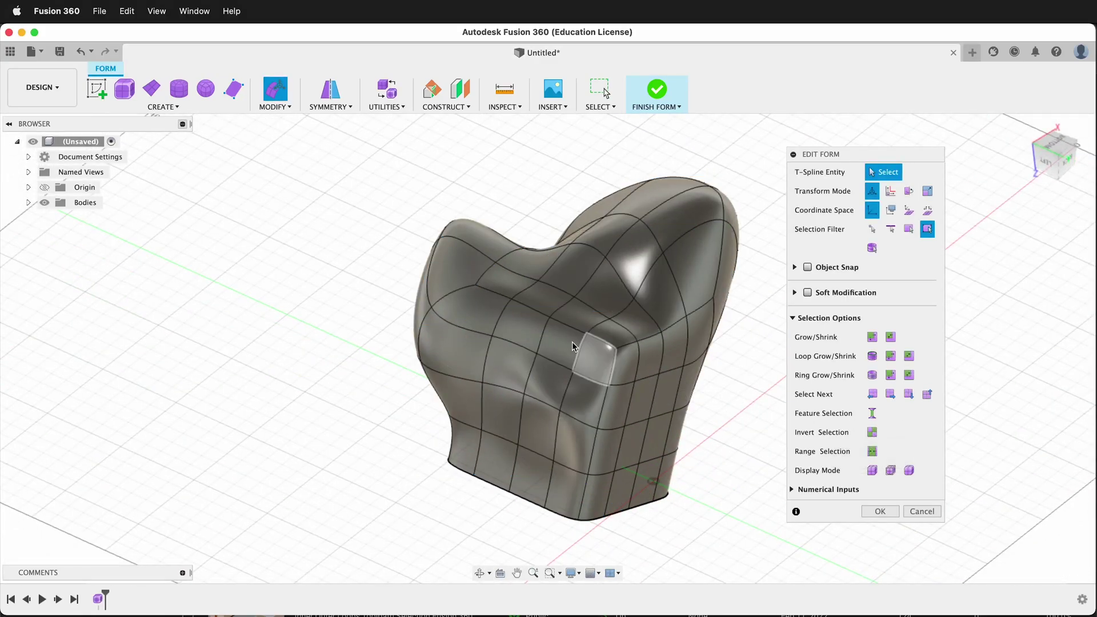
- Select three adjacent edges in a row along the body's upper side, invert the selection and invert it back
{"action": "left_click", "coordinate": [567, 324]}
{"action": "left_click", "coordinate": [509, 301], "text": "shift"}
{"action": "left_click", "coordinate": [500, 298], "text": "shift"}
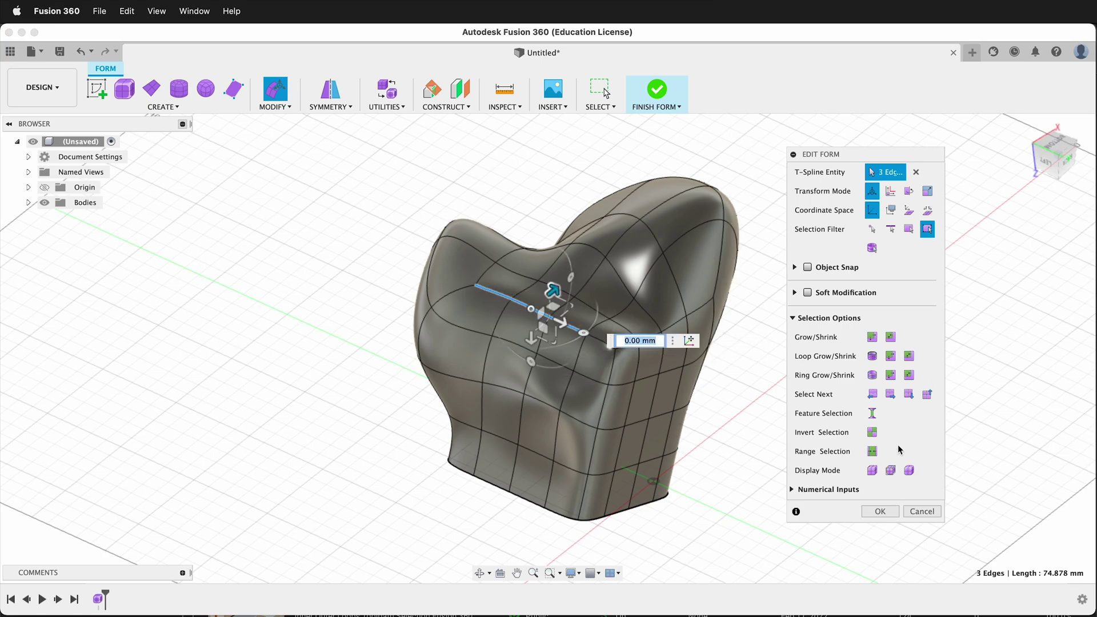
{"action": "left_click", "coordinate": [872, 432]}
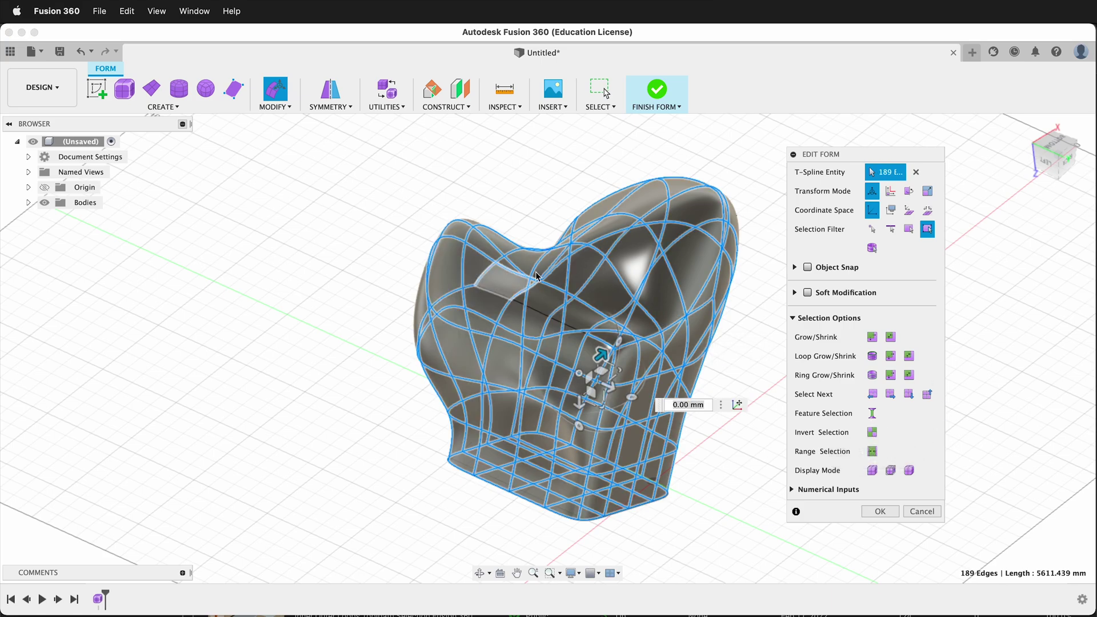
{"action": "left_click", "coordinate": [872, 432]}
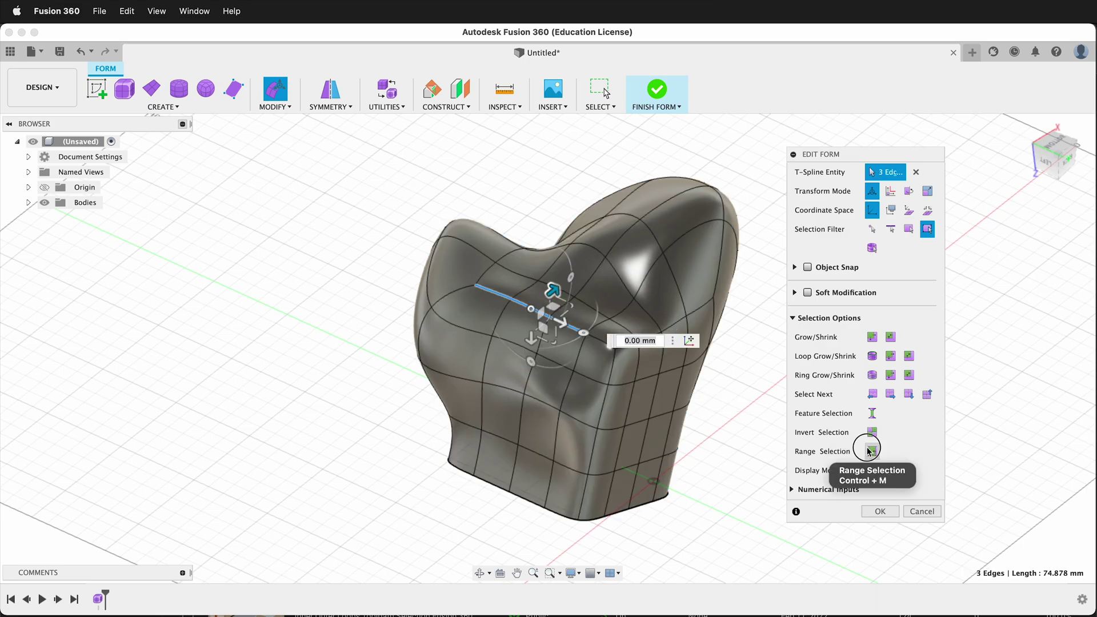
- Delete the deformed T-Spline body and create a new one-sided box from its center at the origin
{"action": "left_click_drag", "start_coordinate": [551, 294], "coordinate": [573, 284]}
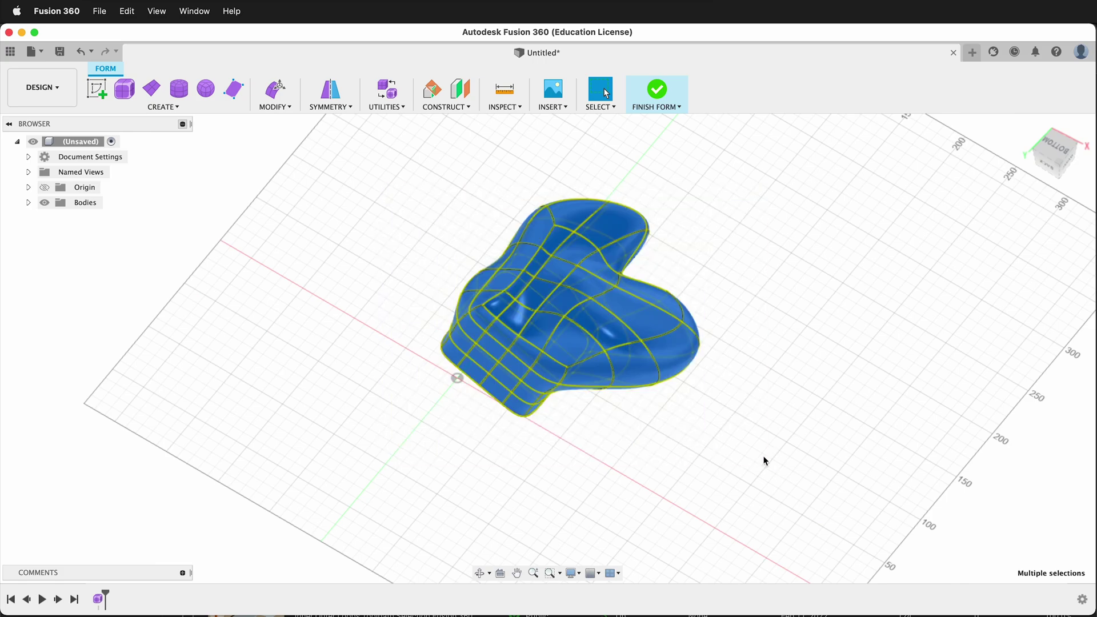
{"action": "key", "text": "Delete"}
{"action": "left_click", "coordinate": [125, 89]}
{"action": "left_click", "coordinate": [498, 419]}
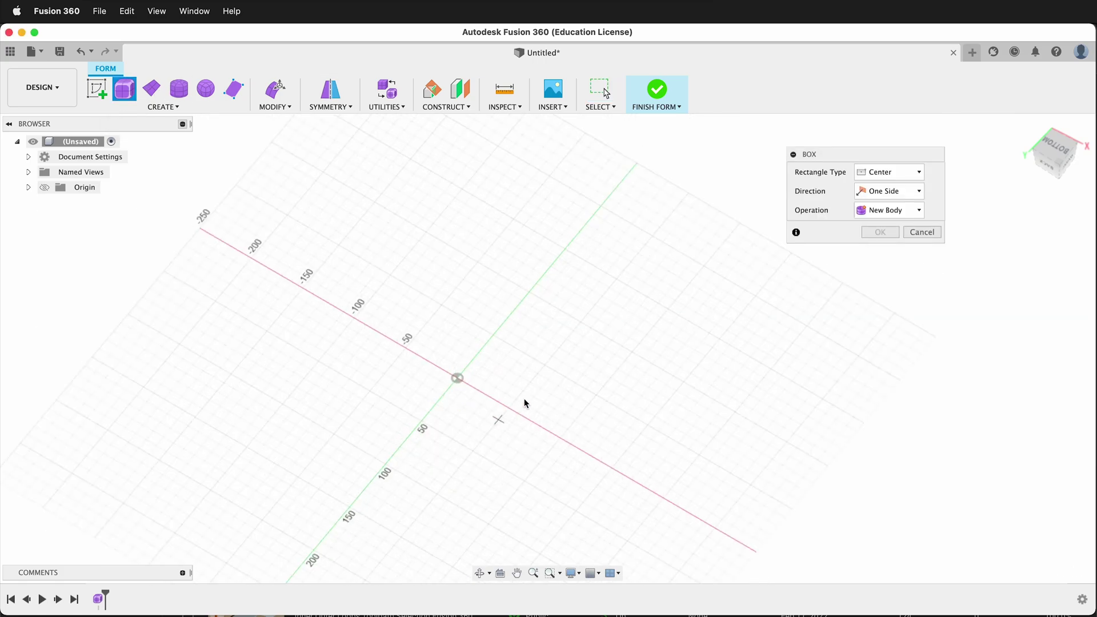
{"action": "left_click", "coordinate": [461, 379]}
{"action": "left_click", "coordinate": [568, 385]}
{"action": "left_click_drag", "start_coordinate": [465, 420], "coordinate": [457, 302]}
{"action": "left_click", "coordinate": [880, 346]}
- Apply internal mirror symmetry along the box's length, using two adjacent faces on either side of its upper center line
{"action": "left_click", "coordinate": [275, 90]}
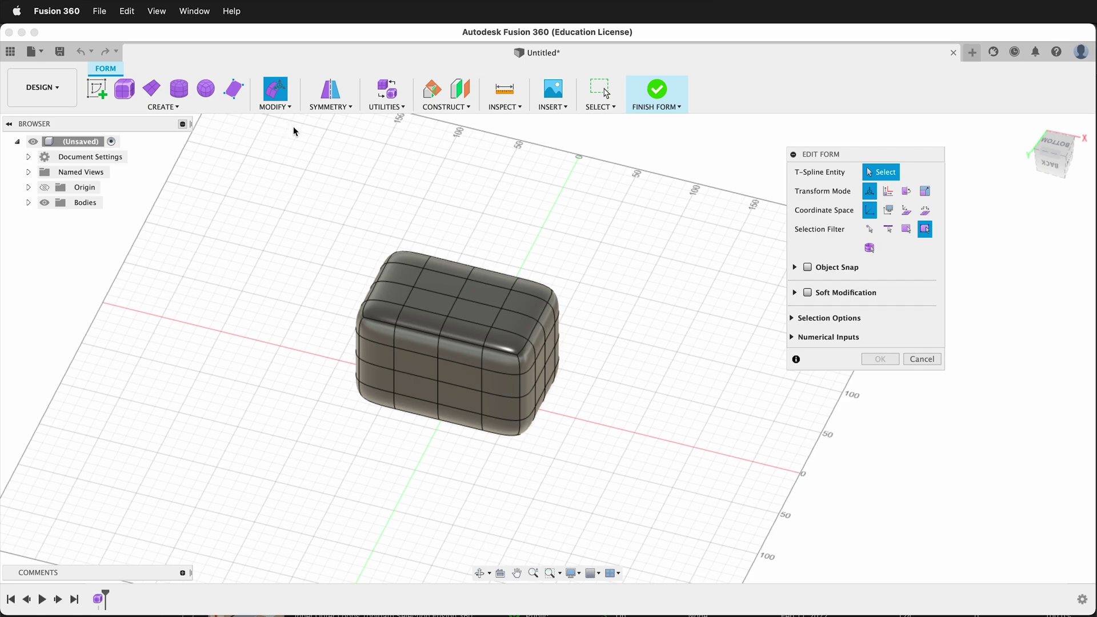
{"action": "left_click", "coordinate": [339, 92]}
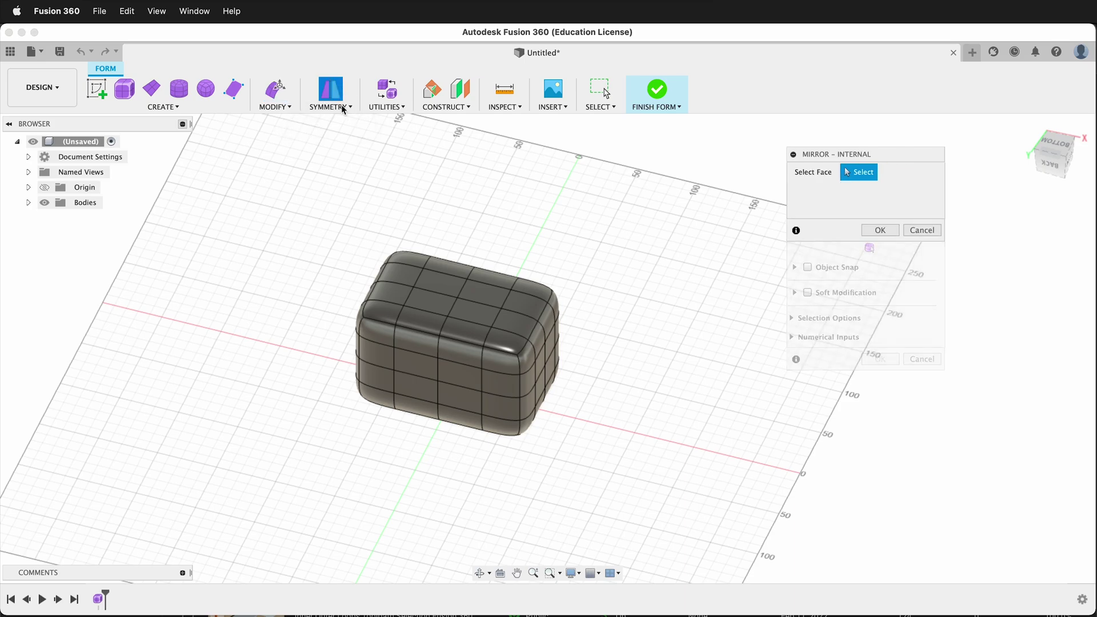
{"action": "left_click", "coordinate": [438, 308]}
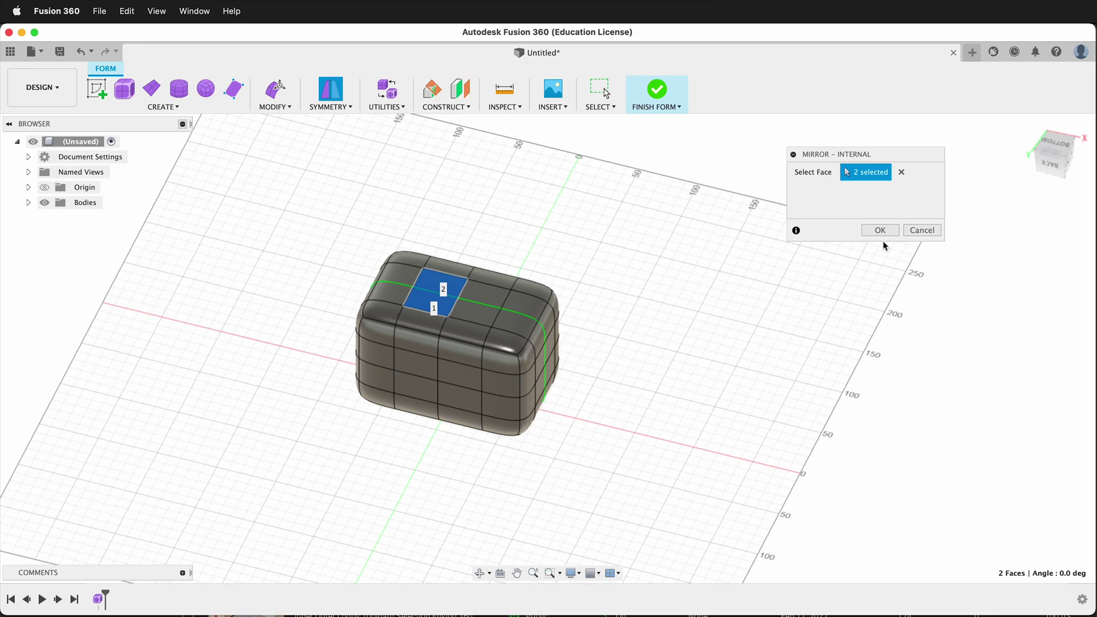
{"action": "left_click", "coordinate": [882, 233]}
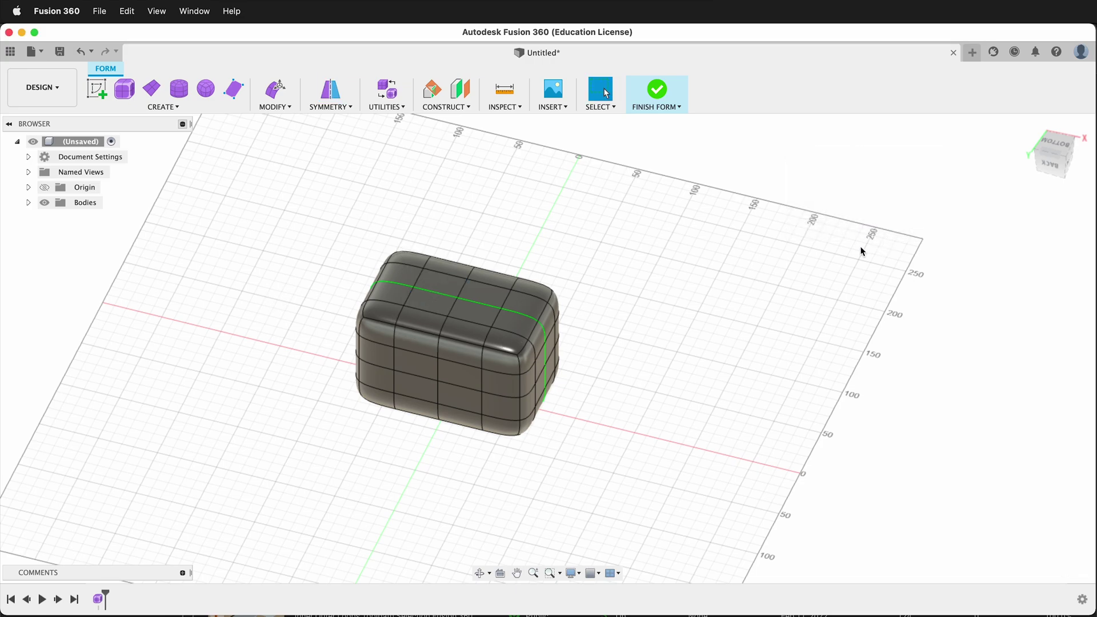
- Edit the form by pulling one face beside the symmetry line outward and upward into a mirrored bulge
{"action": "left_click", "coordinate": [285, 107]}
{"action": "left_click", "coordinate": [283, 121]}
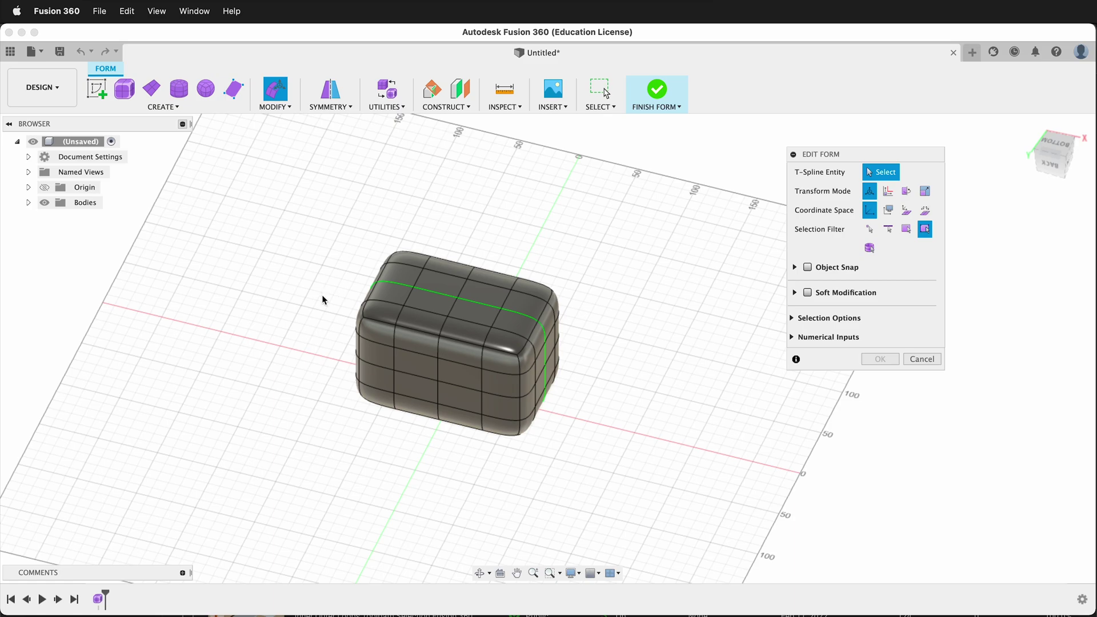
{"action": "left_click", "coordinate": [470, 320]}
{"action": "middle_click_drag", "start_coordinate": [469, 321], "coordinate": [420, 308], "text": "shift"}
{"action": "left_click_drag", "start_coordinate": [374, 307], "coordinate": [340, 303]}
{"action": "left_click_drag", "start_coordinate": [381, 341], "coordinate": [377, 302]}
- Rotate the raised bulge face by 35 degrees
{"action": "middle_click_drag", "start_coordinate": [377, 302], "coordinate": [568, 334], "text": "shift"}
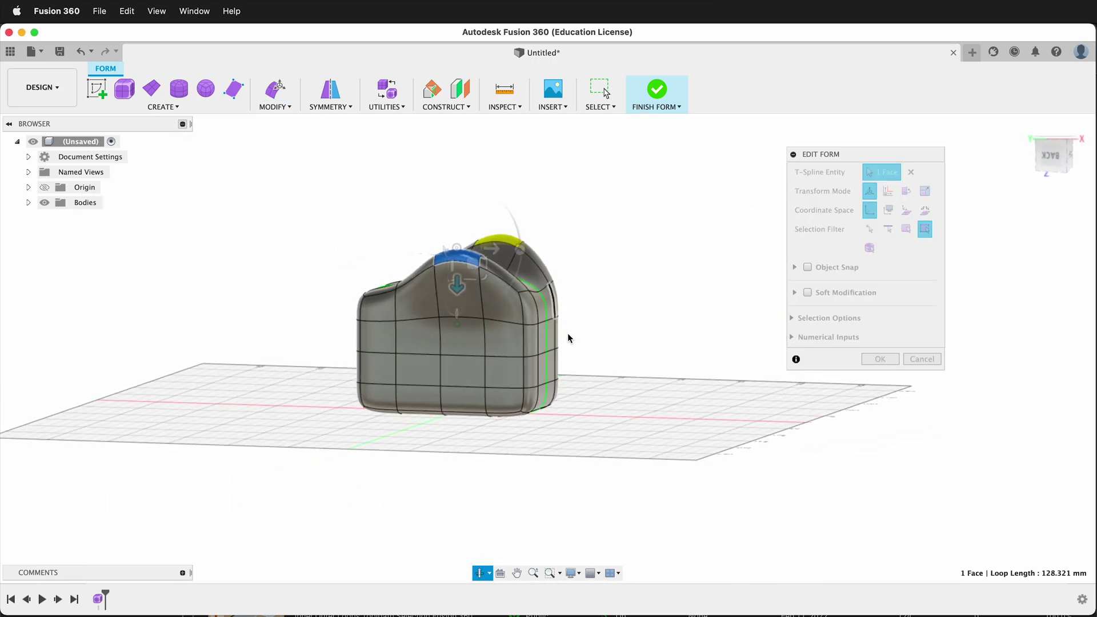
{"action": "middle_click_drag", "start_coordinate": [449, 380], "coordinate": [370, 307], "text": "shift"}
{"action": "left_click_drag", "start_coordinate": [381, 328], "coordinate": [421, 327]}
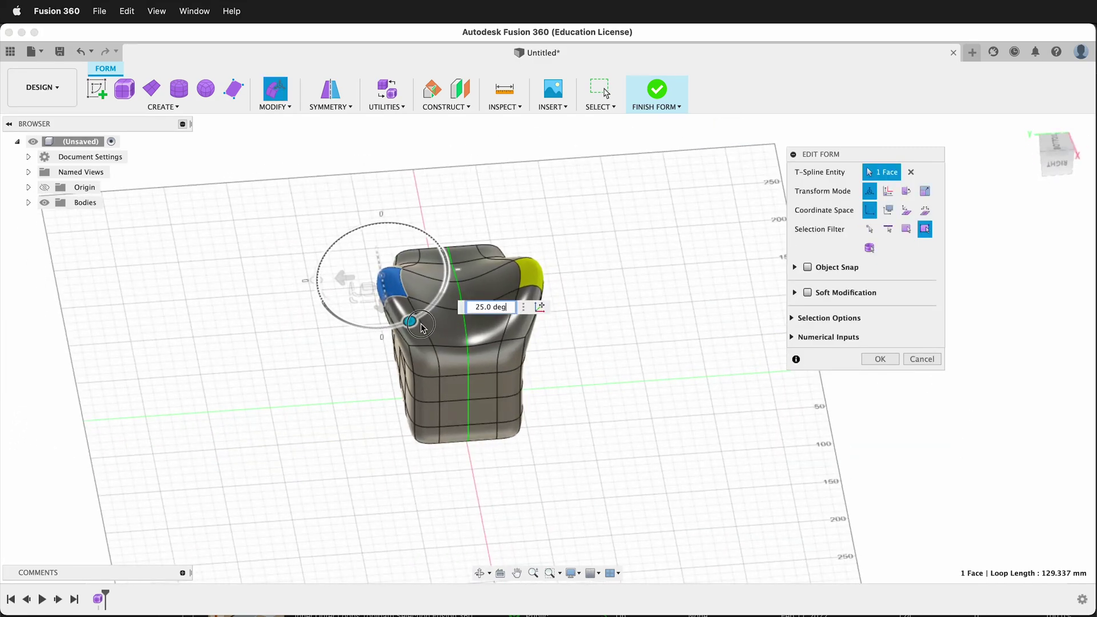
{"action": "middle_click_drag", "start_coordinate": [424, 328], "coordinate": [515, 345], "text": "shift"}
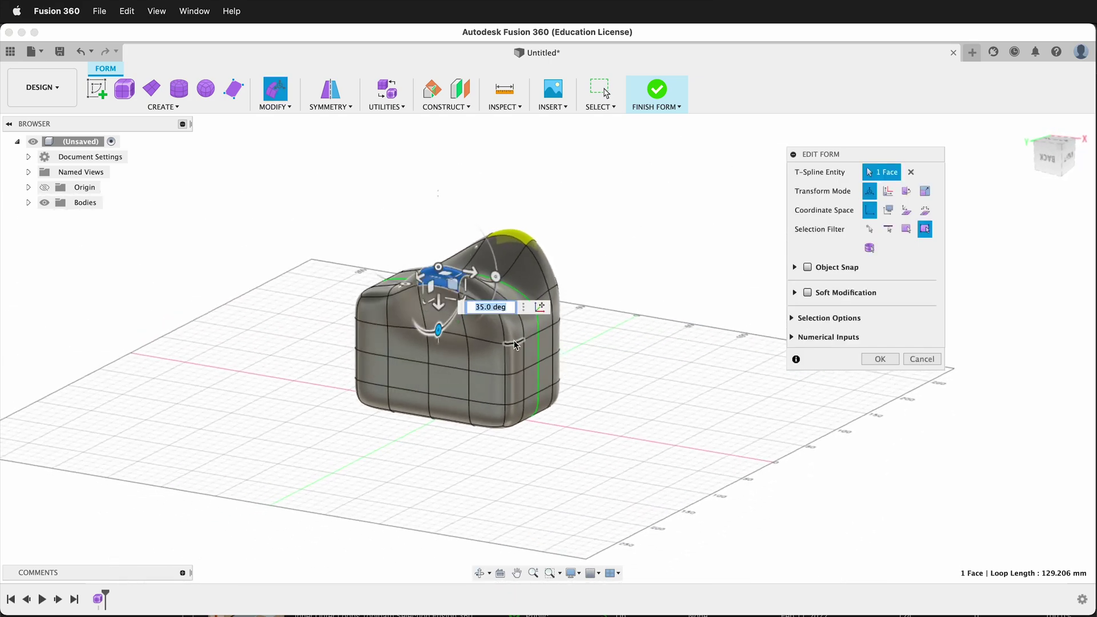
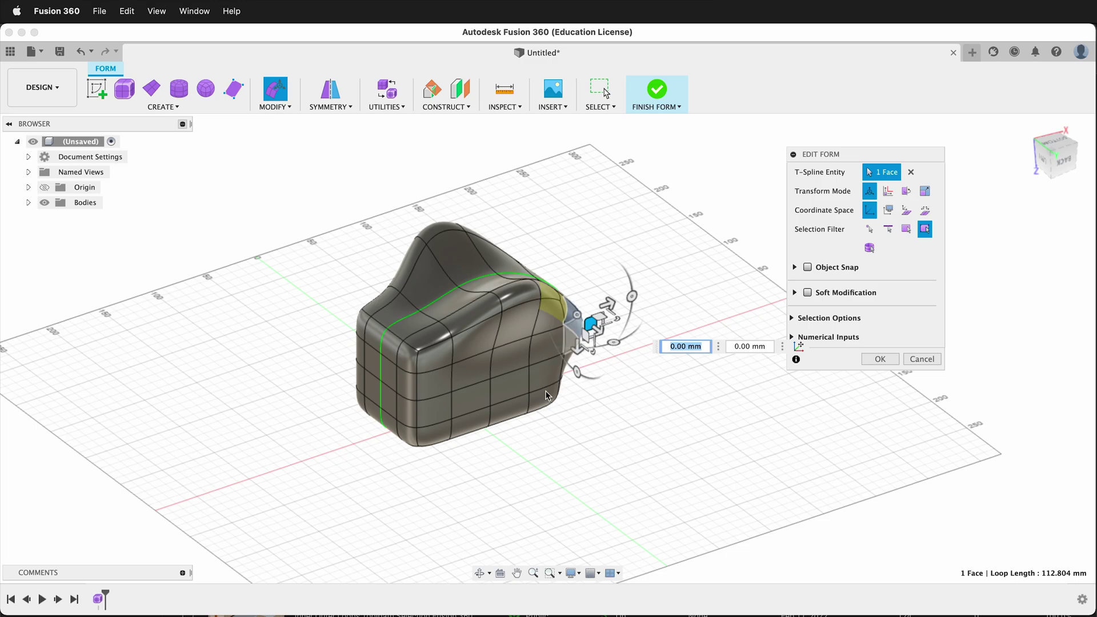
- Extrude a face on the box's long side outward 30 mm, and continue in segments to 120 mm to form mirrored arms
{"action": "left_click", "coordinate": [472, 367]}
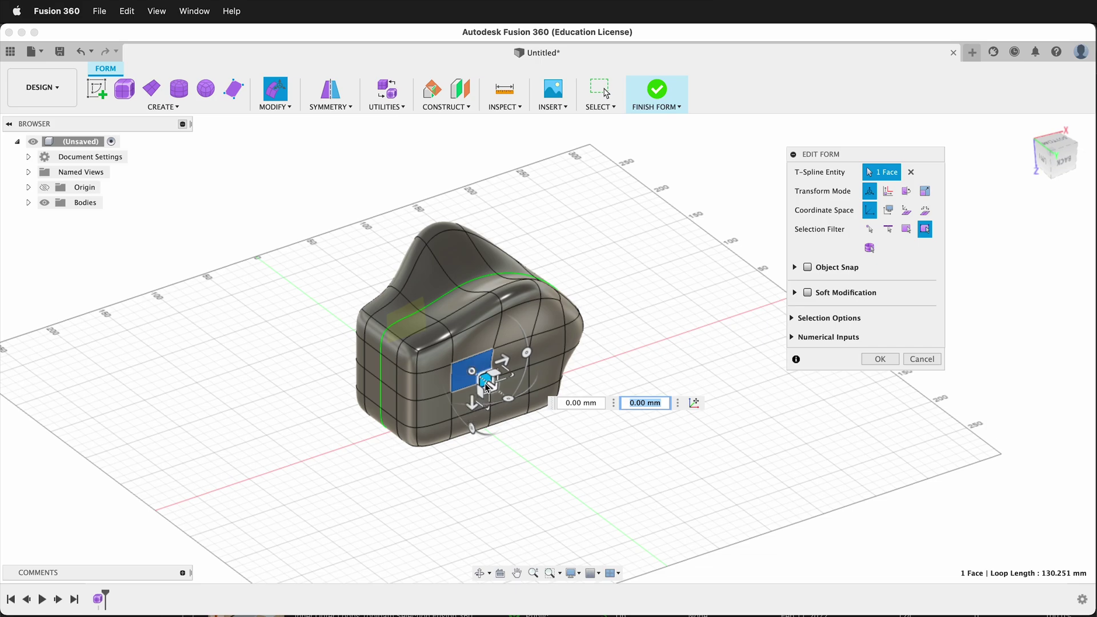
{"action": "left_click_drag", "start_coordinate": [494, 394], "coordinate": [512, 403]}
{"action": "scroll", "coordinate": [410, 449], "scroll_direction": "up", "scroll_amount": 3}
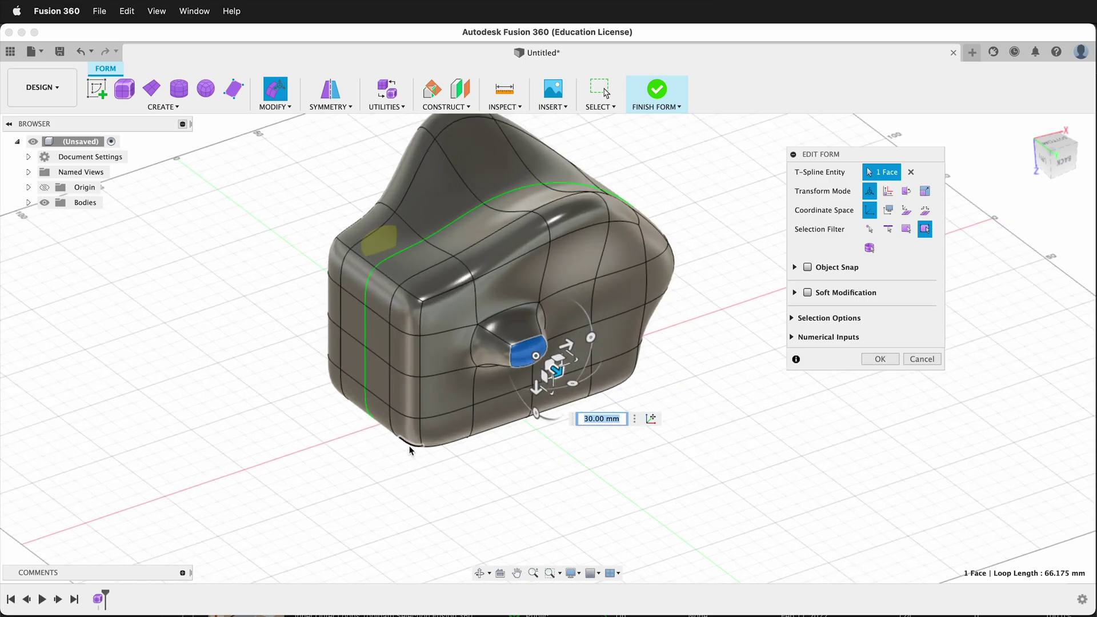
{"action": "left_click_drag", "start_coordinate": [557, 372], "coordinate": [655, 444]}
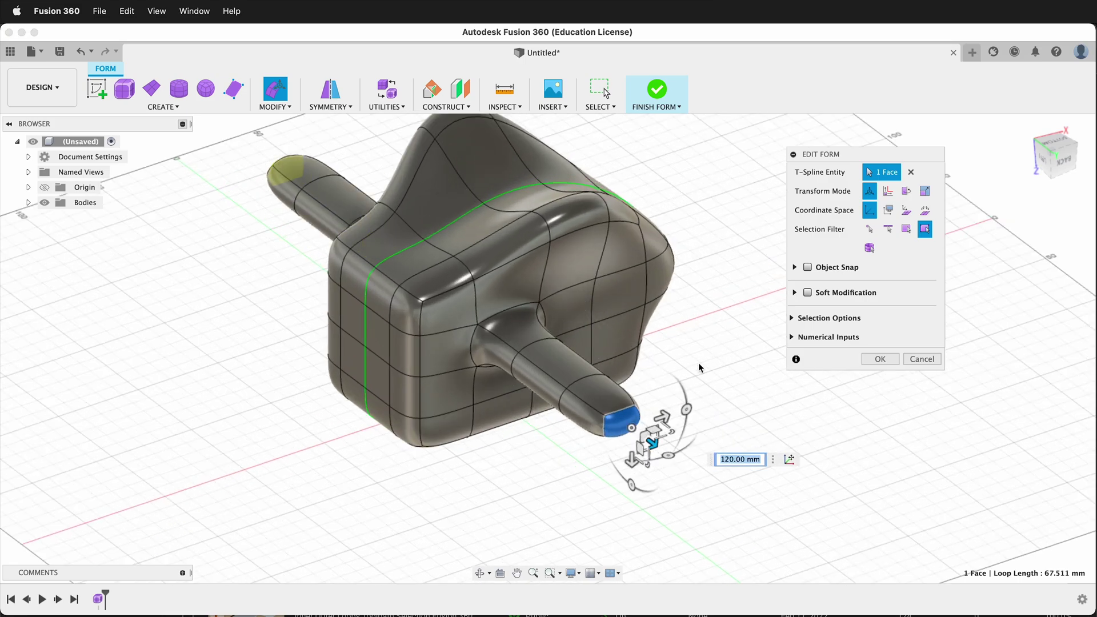
- Rotate the arm's end face by -50 degrees and extend it in local coordinate space into a curved arm
{"action": "middle_click_drag", "start_coordinate": [700, 367], "coordinate": [657, 440], "text": "shift"}
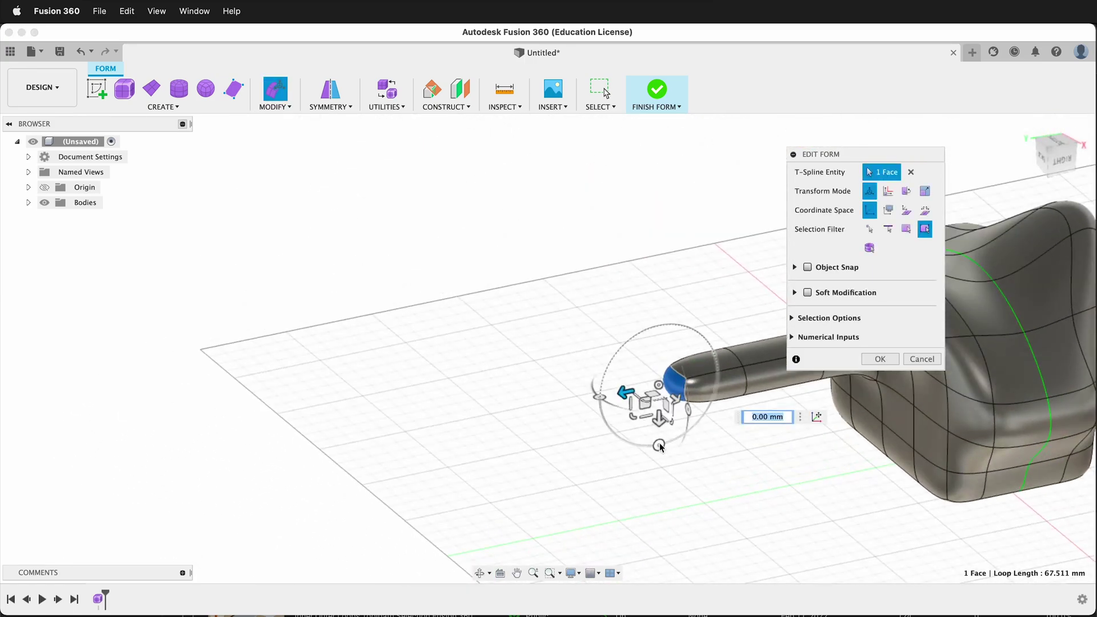
{"action": "left_click_drag", "start_coordinate": [660, 446], "coordinate": [613, 432]}
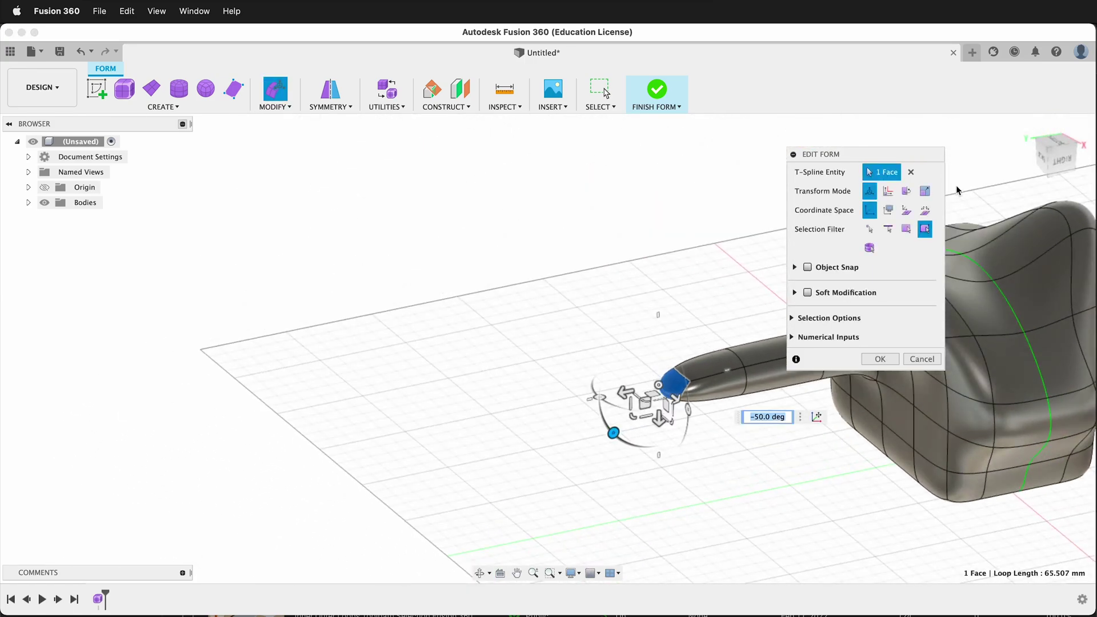
{"action": "left_click", "coordinate": [905, 211]}
{"action": "left_click_drag", "start_coordinate": [669, 368], "coordinate": [551, 238]}
{"action": "left_click_drag", "start_coordinate": [594, 209], "coordinate": [448, 284]}
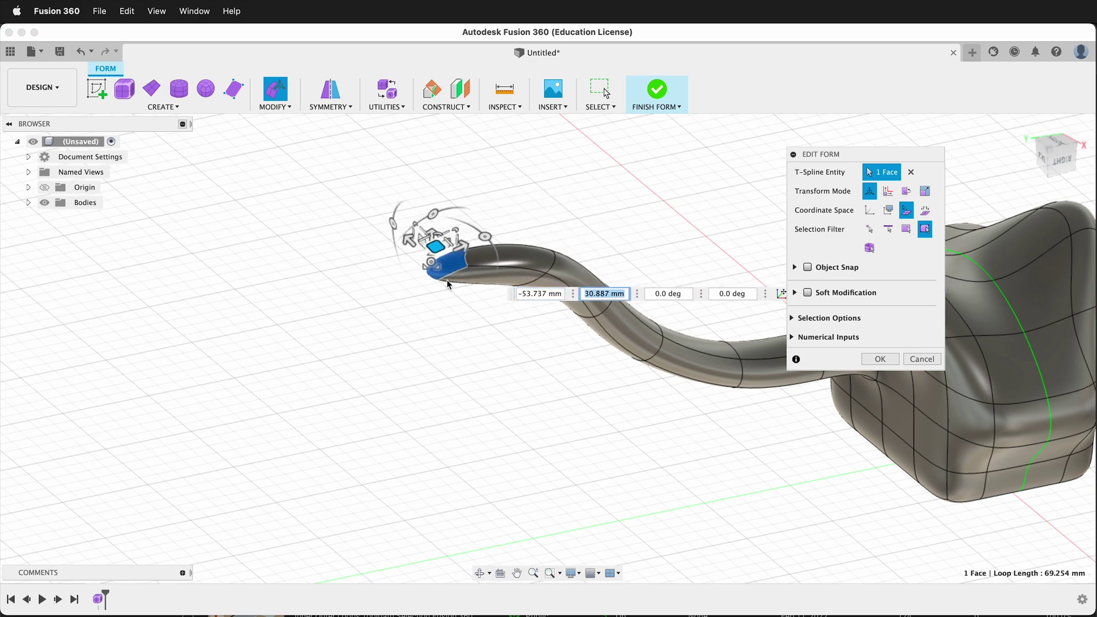
- Extrude and shrink the upper corner face on the box's end, and shift it about 0.64 mm by 8.18 mm to form a small bump
{"action": "middle_click_drag", "start_coordinate": [484, 358], "coordinate": [429, 315], "text": "shift"}
{"action": "scroll", "coordinate": [376, 310], "scroll_direction": "up", "scroll_amount": 3}
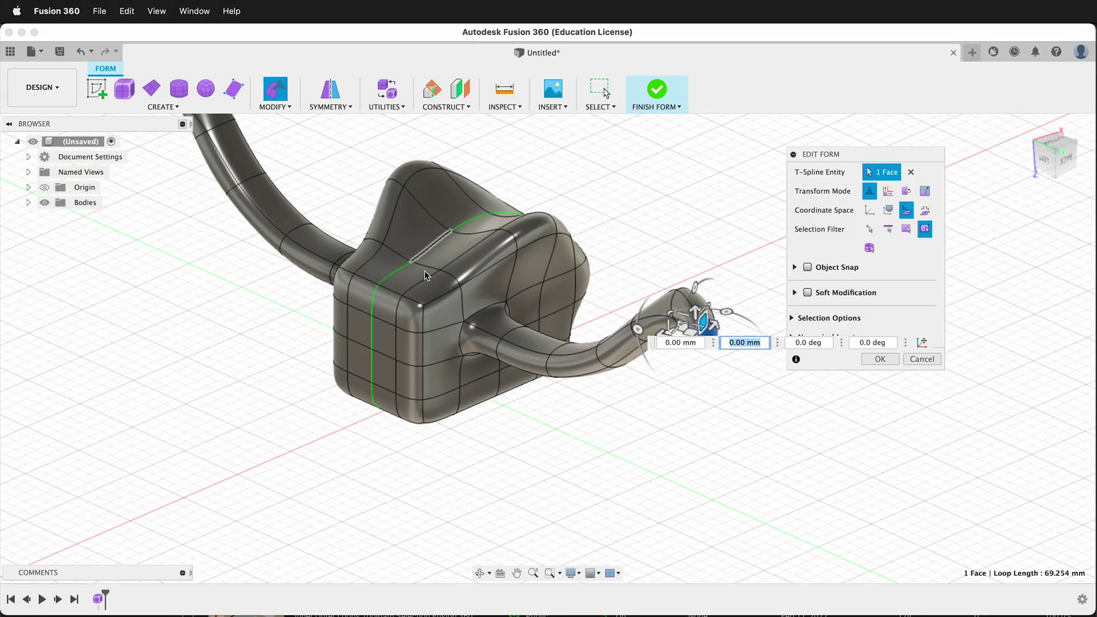
{"action": "left_click", "coordinate": [410, 350]}
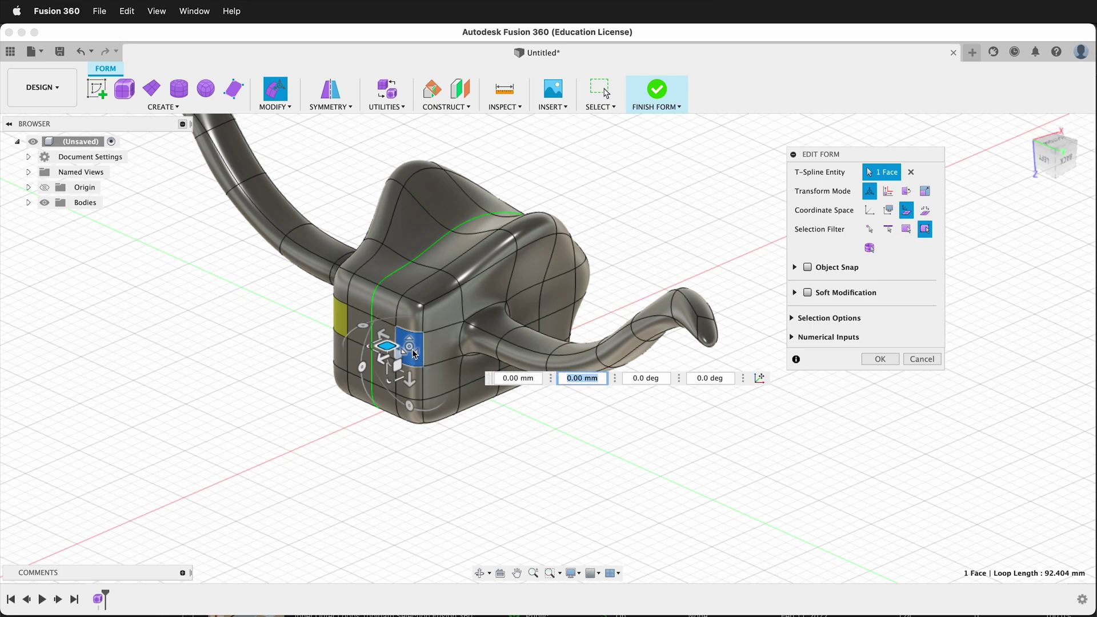
{"action": "left_click_drag", "start_coordinate": [411, 349], "coordinate": [409, 354]}
{"action": "scroll", "coordinate": [410, 352], "scroll_direction": "up", "scroll_amount": 5}
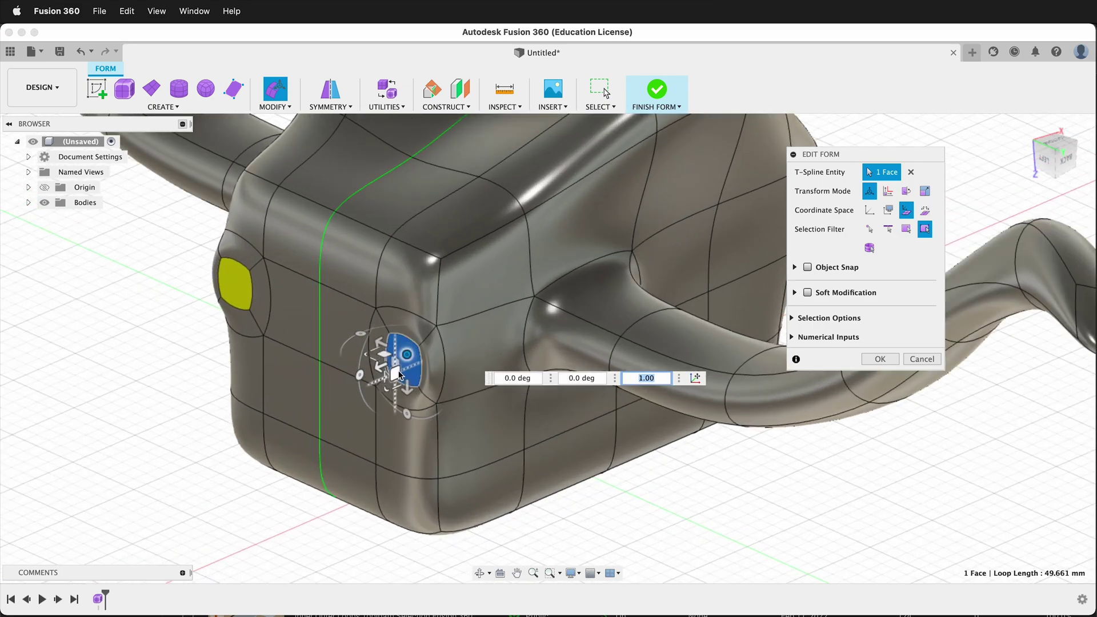
{"action": "left_click_drag", "start_coordinate": [398, 374], "coordinate": [392, 369]}
- Select four upper faces on one side of the symmetry line and extrude them outward into a mirrored raised ridge
{"action": "middle_click_drag", "start_coordinate": [392, 368], "coordinate": [545, 417], "text": "shift"}
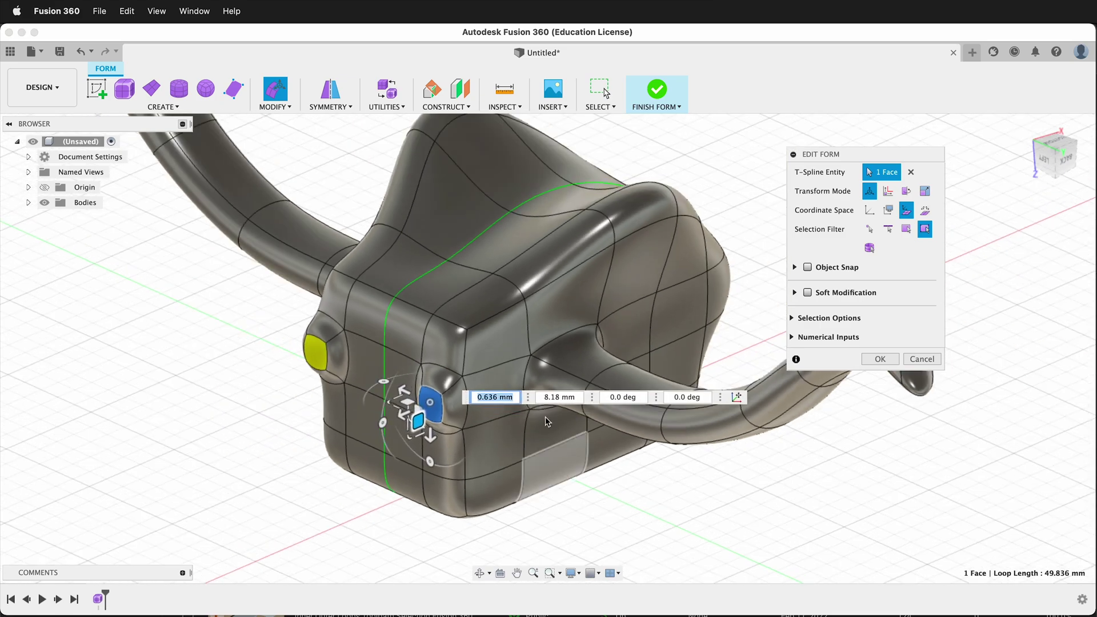
{"action": "left_click", "coordinate": [447, 286]}
{"action": "left_click", "coordinate": [497, 274], "text": "shift"}
{"action": "left_click", "coordinate": [565, 239], "text": "shift"}
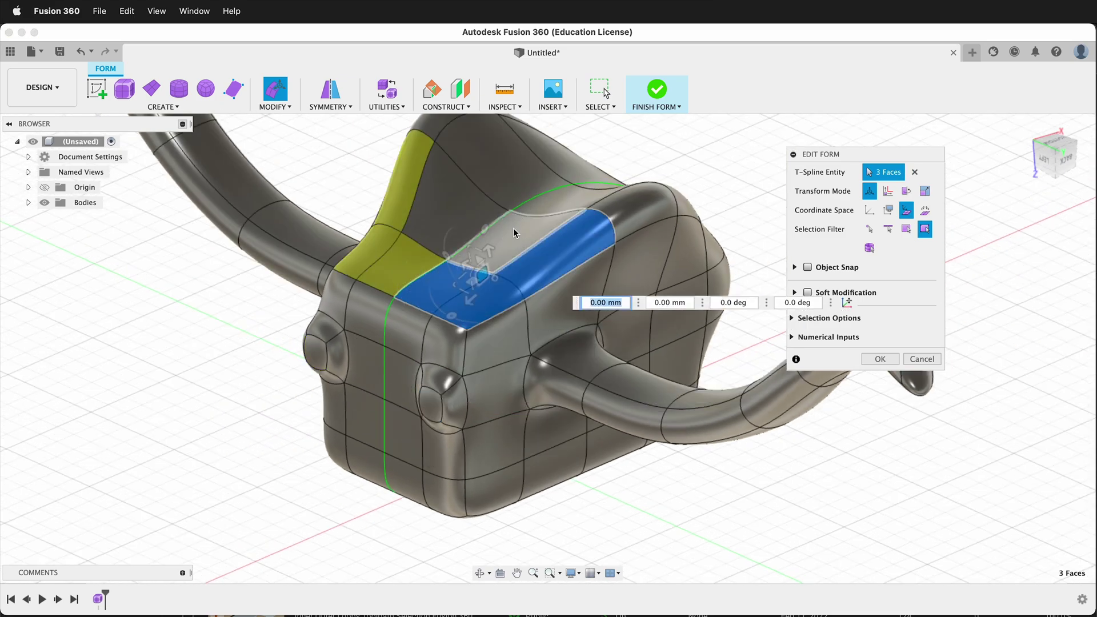
{"action": "left_click", "coordinate": [514, 229], "text": "shift"}
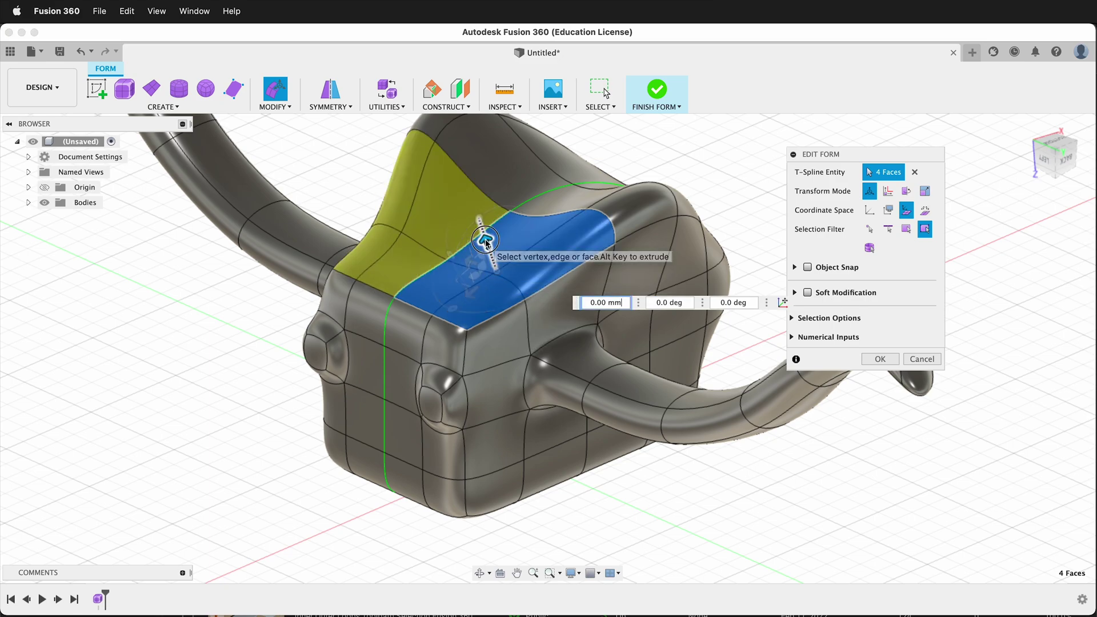
{"action": "left_click_drag", "start_coordinate": [483, 239], "coordinate": [465, 192]}
{"action": "middle_click_drag", "start_coordinate": [464, 192], "coordinate": [419, 145], "text": "shift"}
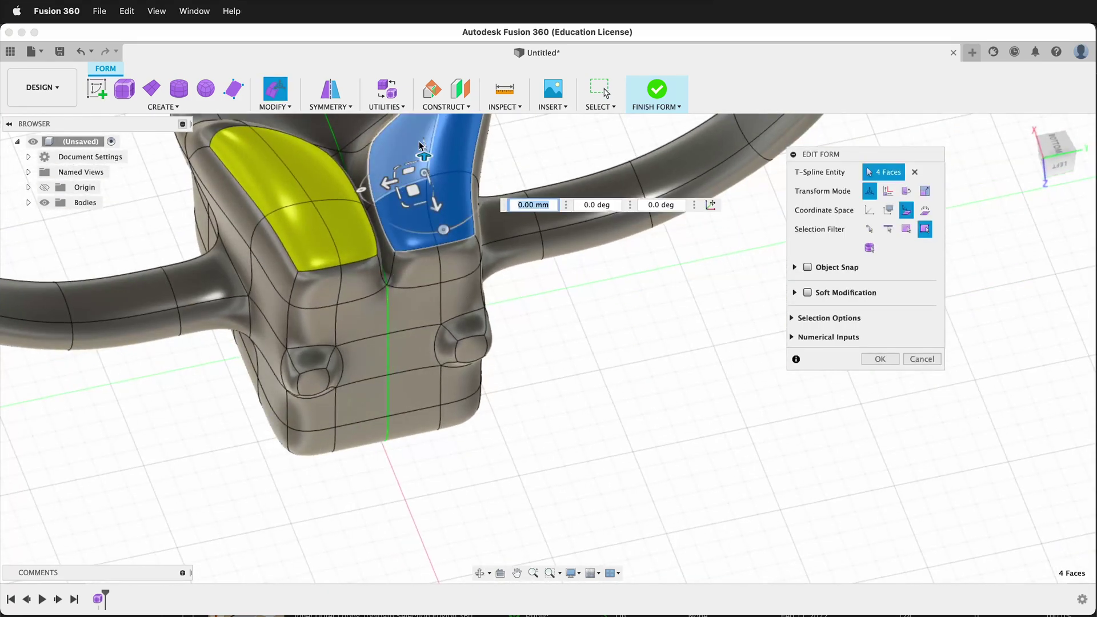
- Select the four end faces between the two bumps and extrude them inset to a scale of about 0.797
{"action": "middle_click_drag", "start_coordinate": [337, 224], "coordinate": [303, 355], "text": "shift"}
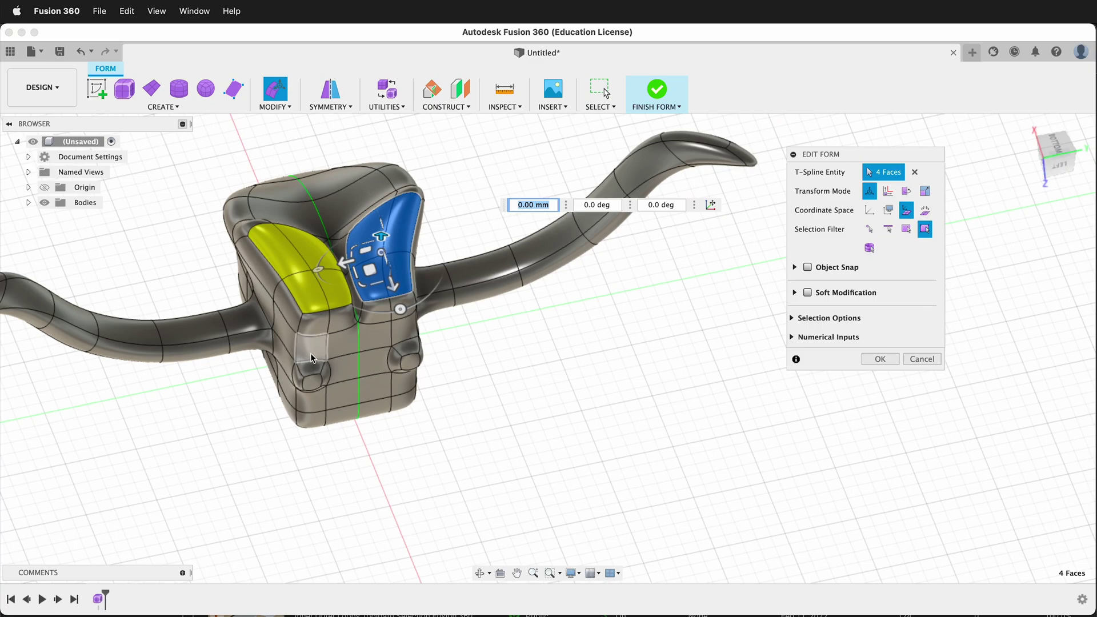
{"action": "scroll", "coordinate": [310, 353], "scroll_direction": "up", "scroll_amount": 10}
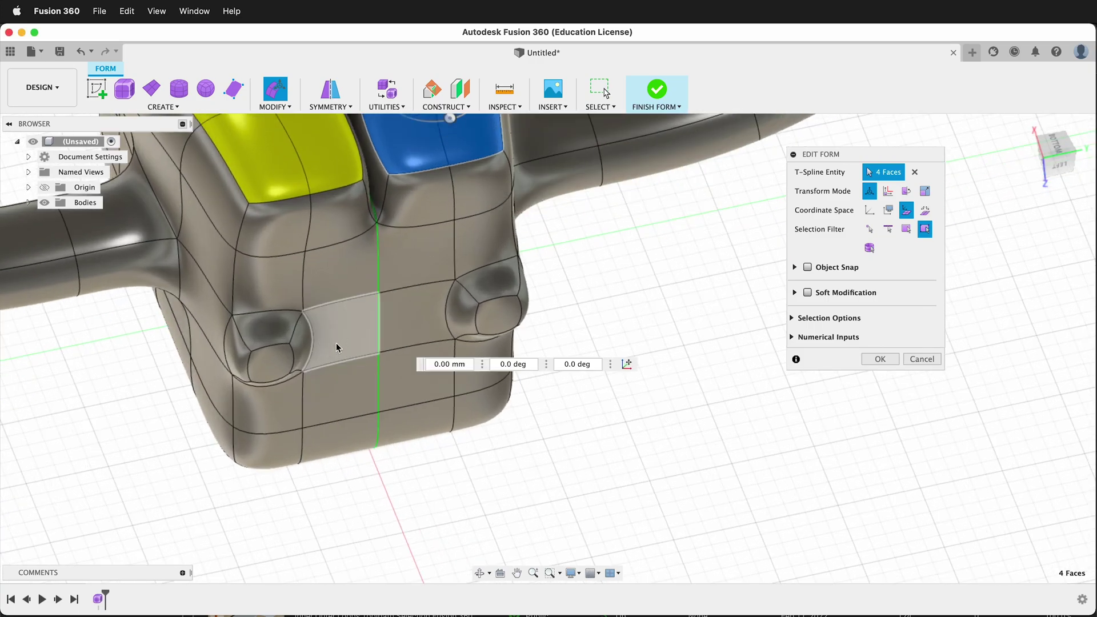
{"action": "left_click", "coordinate": [336, 342]}
{"action": "left_click", "coordinate": [400, 317], "text": "shift"}
{"action": "left_click", "coordinate": [414, 383], "text": "shift"}
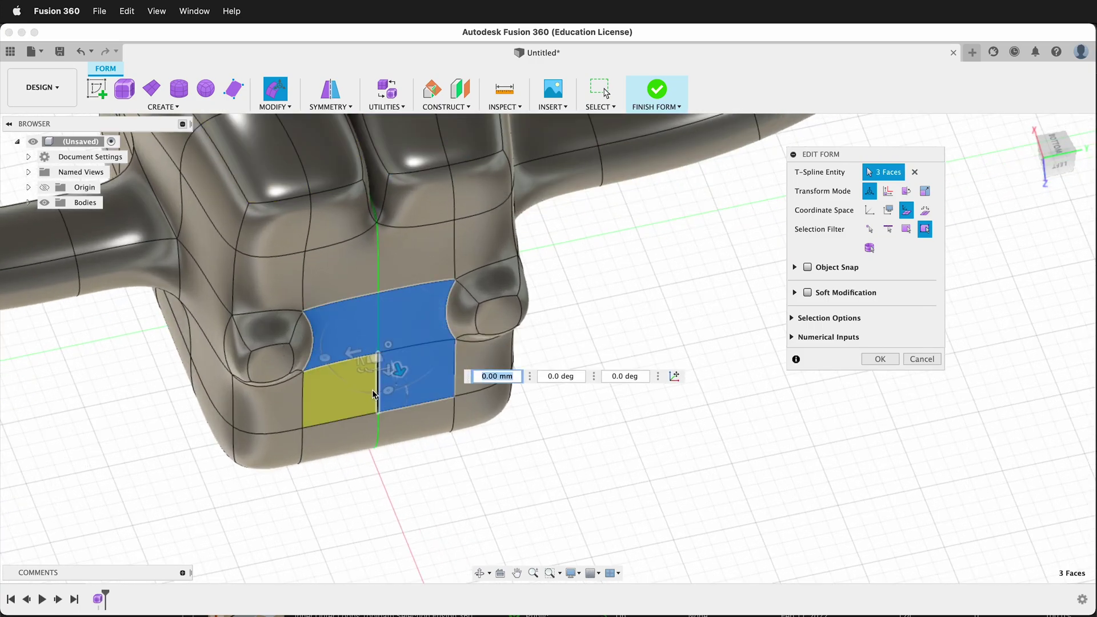
{"action": "left_click", "coordinate": [369, 391], "text": "shift"}
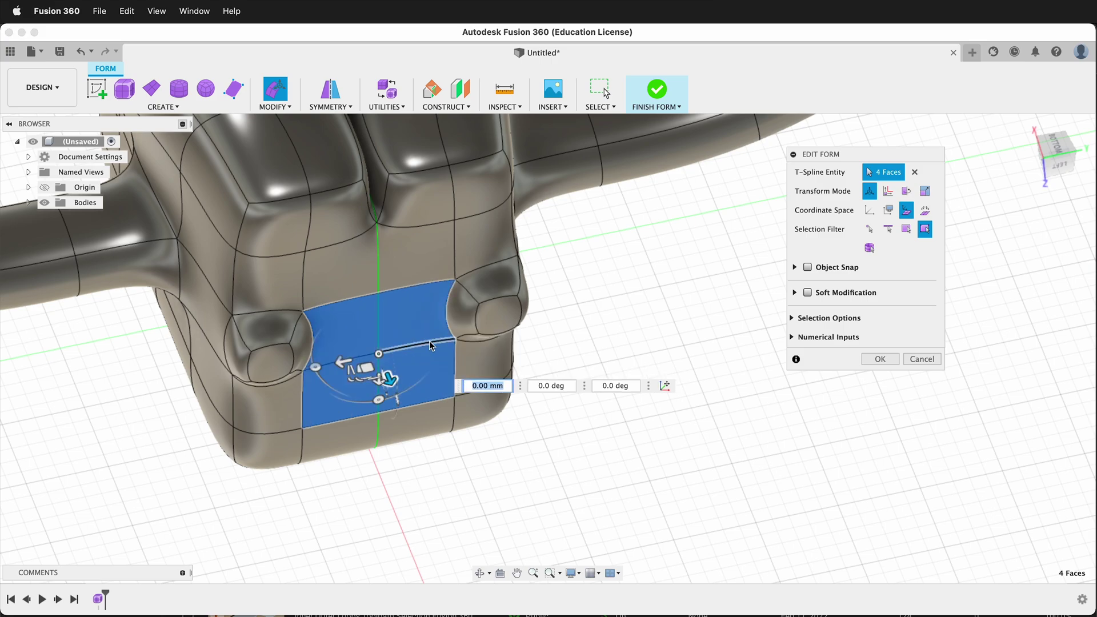
{"action": "left_click_drag", "start_coordinate": [380, 356], "coordinate": [410, 369]}
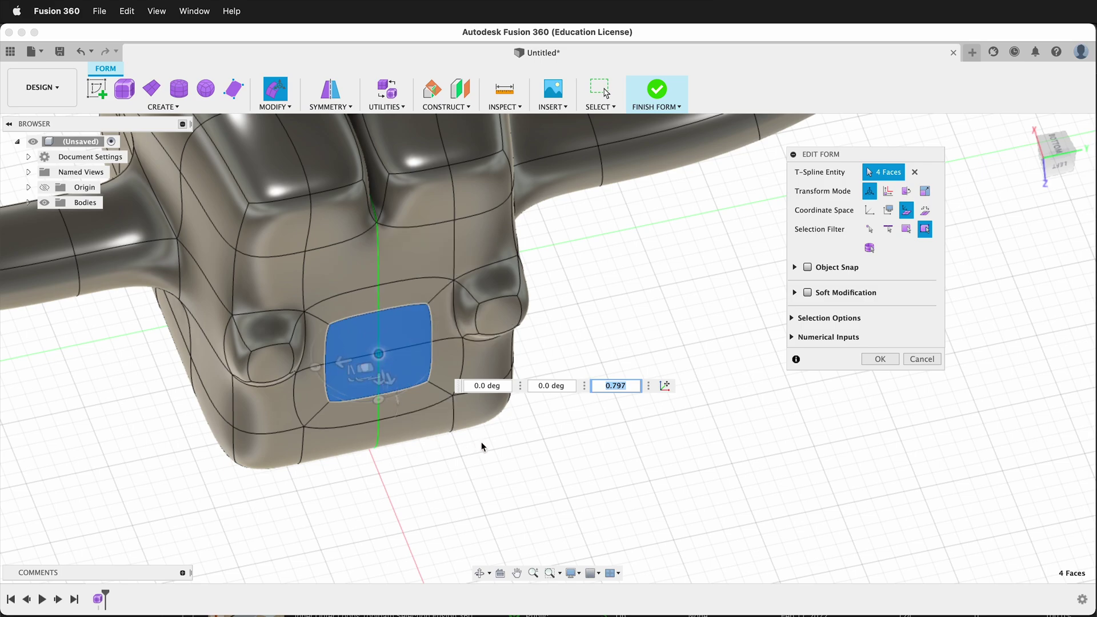
- Extrude the inset faces outward into a snout, tilted 45 degrees and narrowed at its tip
{"action": "middle_click_drag", "start_coordinate": [480, 441], "coordinate": [421, 385], "text": "shift"}
{"action": "left_click_drag", "start_coordinate": [454, 389], "coordinate": [596, 429]}
{"action": "left_click_drag", "start_coordinate": [609, 393], "coordinate": [609, 391]}
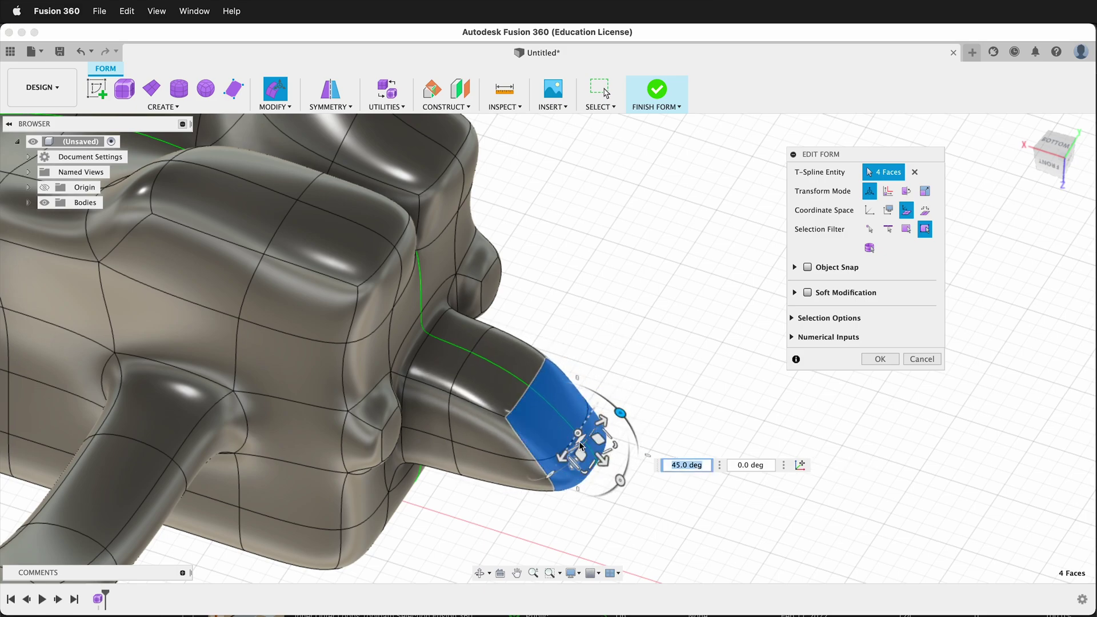
{"action": "left_click_drag", "start_coordinate": [578, 432], "coordinate": [595, 337]}
{"action": "middle_click_drag", "start_coordinate": [595, 337], "coordinate": [657, 352], "text": "shift"}
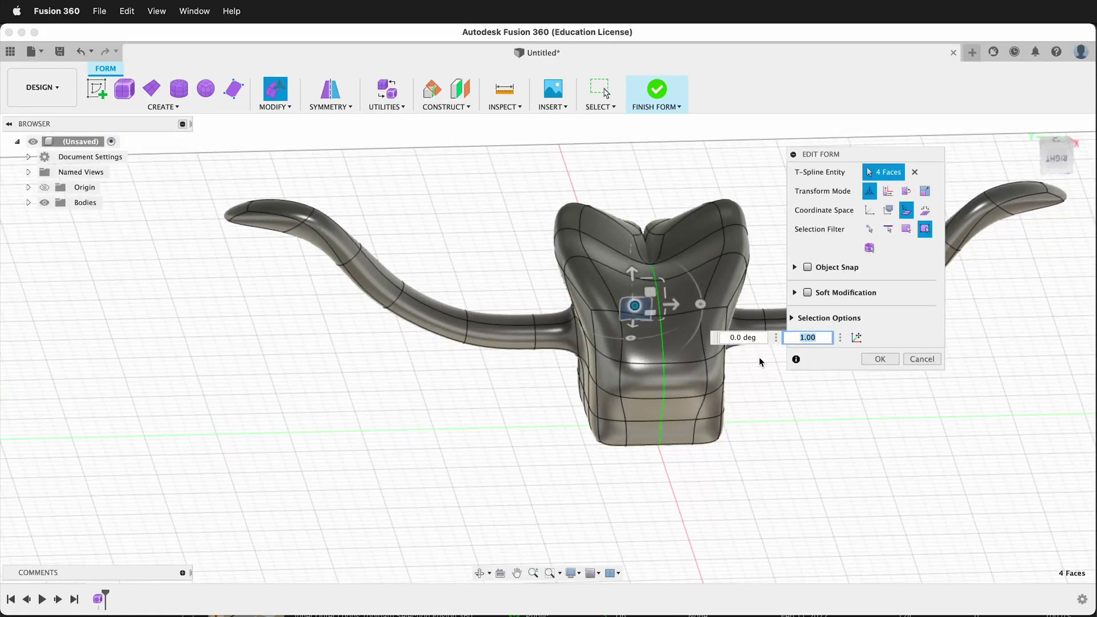
{"action": "middle_click_drag", "start_coordinate": [715, 382], "coordinate": [531, 405], "text": "shift"}
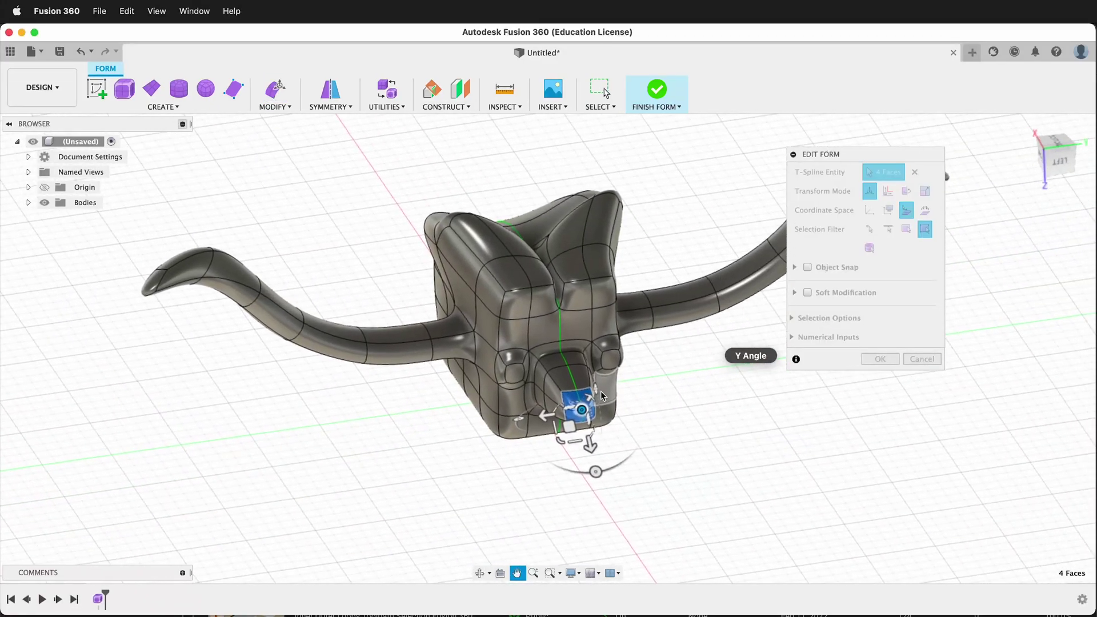
- Try to finish the form, and return to form editing to examine the faces that block the conversion
{"action": "left_click", "coordinate": [650, 91]}
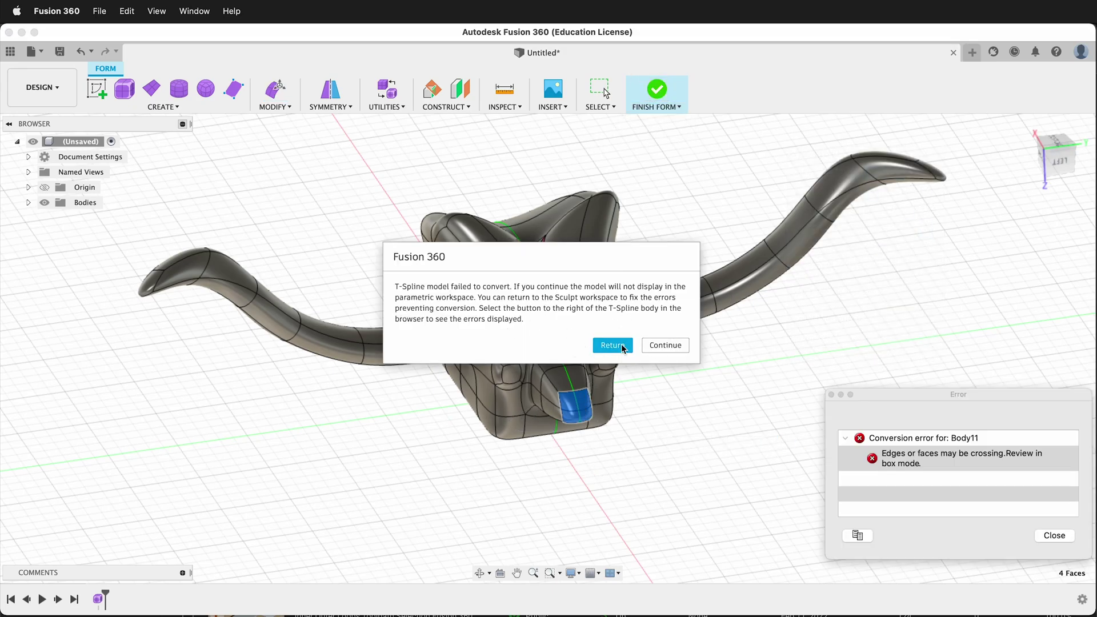
{"action": "left_click", "coordinate": [612, 345]}
{"action": "scroll", "coordinate": [538, 257], "scroll_direction": "up", "scroll_amount": 10}
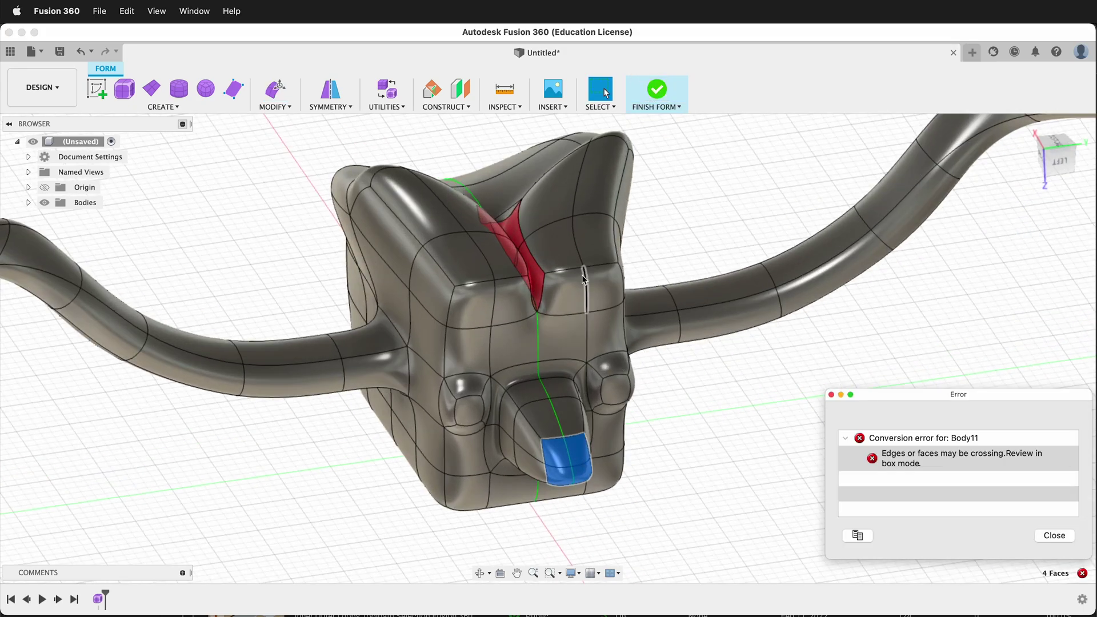
{"action": "scroll", "coordinate": [531, 231], "scroll_direction": "up", "scroll_amount": 5}
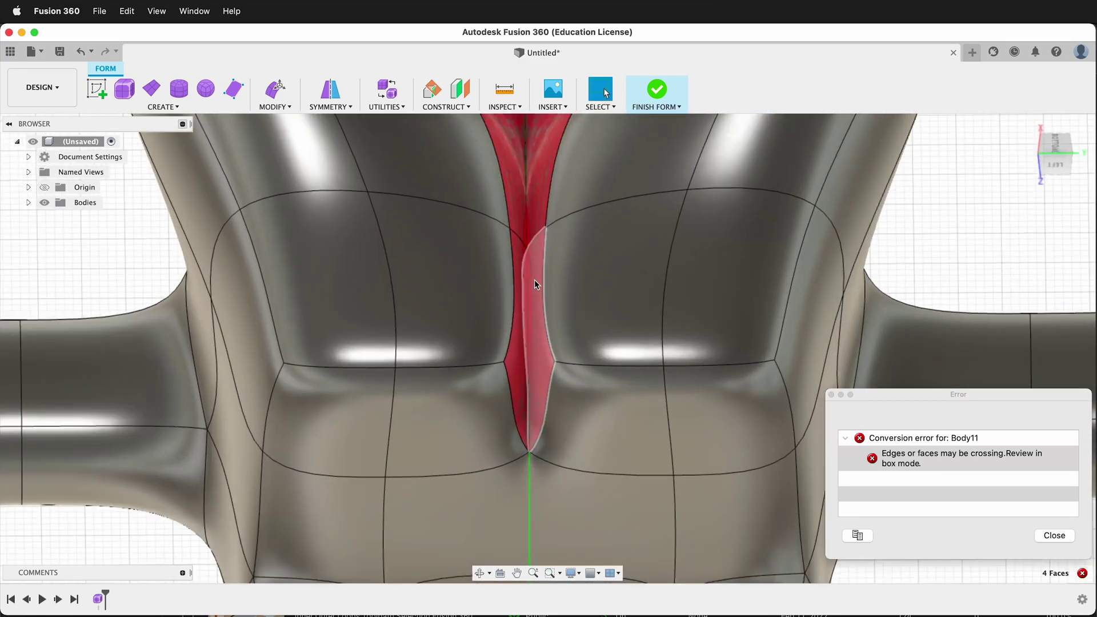
- Move the crossing face in the groove between the ridges away from the symmetry line, by about 1.495 mm and -12.715 mm
{"action": "left_click", "coordinate": [517, 279]}
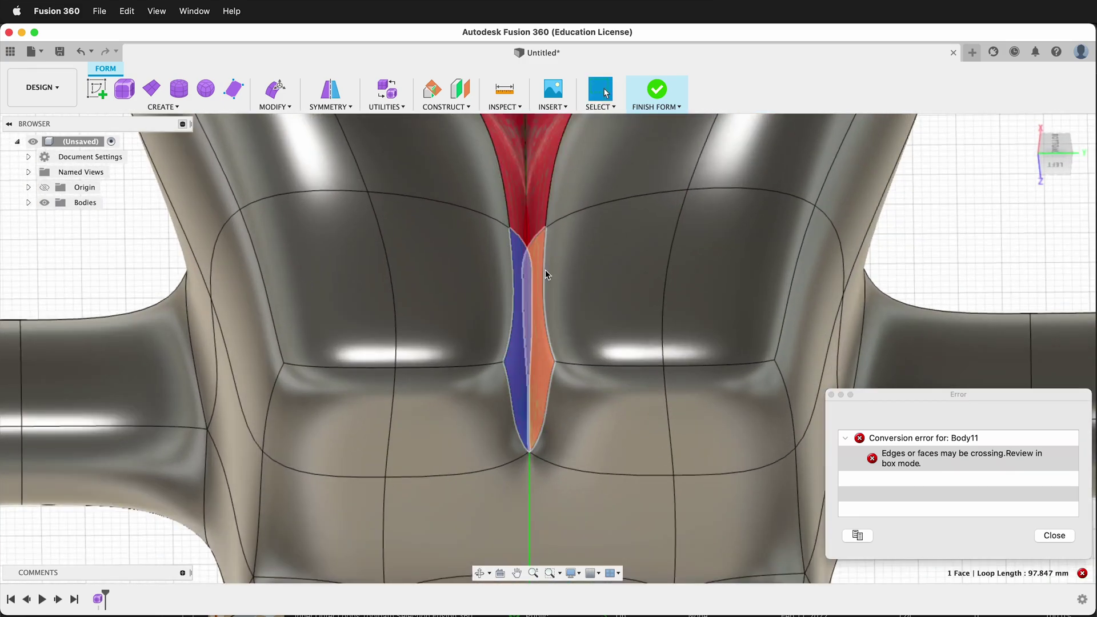
{"action": "right_click", "coordinate": [502, 297]}
{"action": "left_click", "coordinate": [517, 282]}
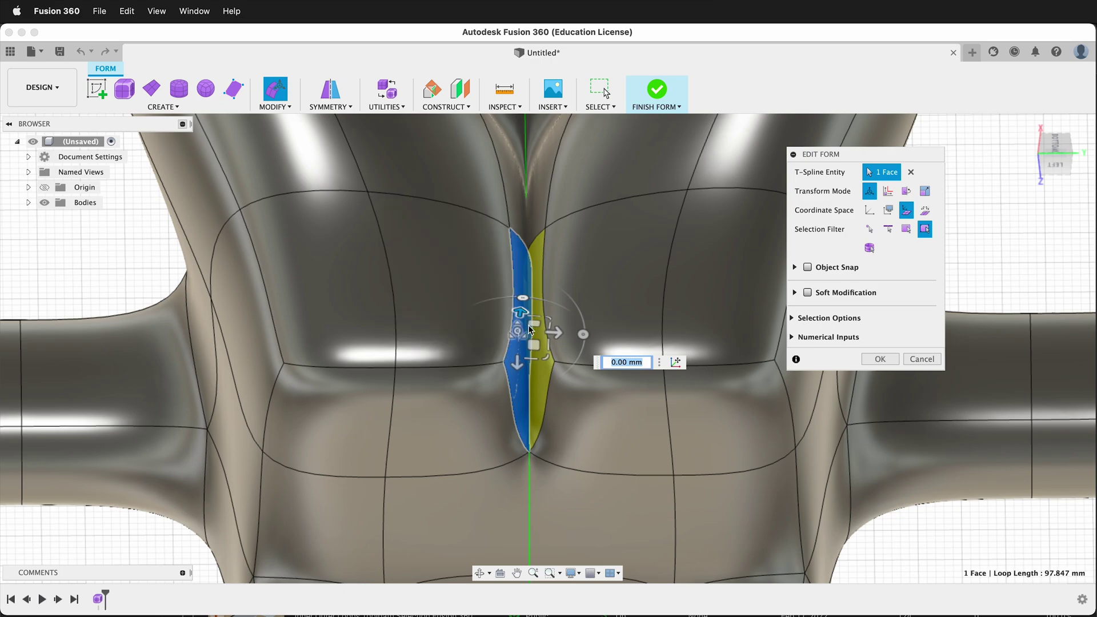
{"action": "left_click_drag", "start_coordinate": [540, 343], "coordinate": [453, 349]}
{"action": "scroll", "coordinate": [565, 246], "scroll_direction": "down", "scroll_amount": 5}
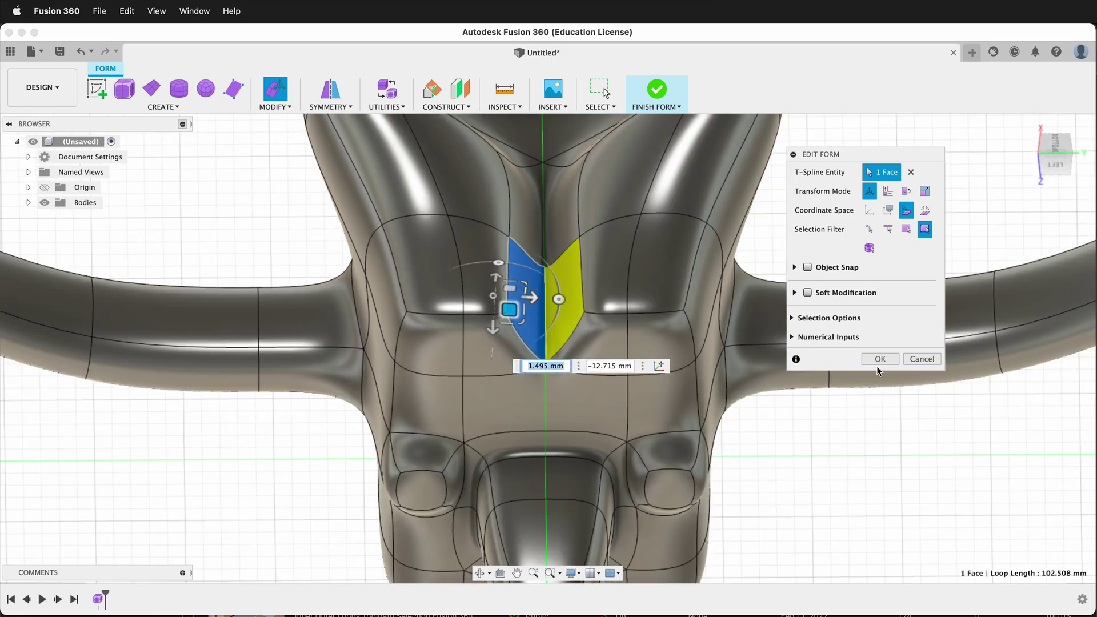
- Switch the form to box display and move the overlapping inner edge of the ridge clear of the symmetry line
{"action": "key", "text": "ctrl+1"}
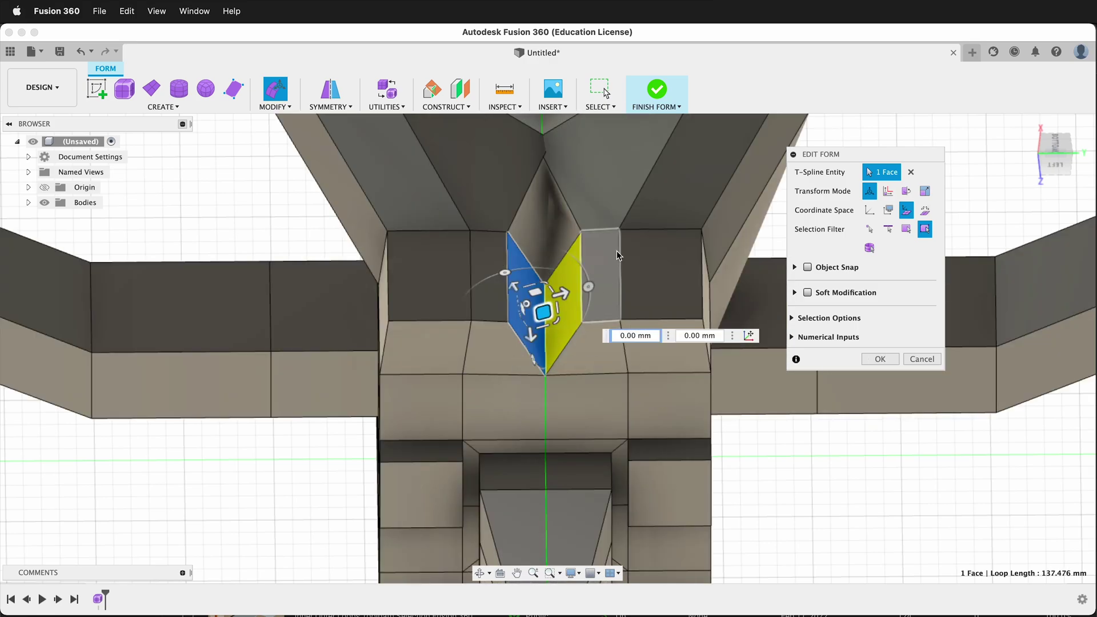
{"action": "scroll", "coordinate": [583, 205], "scroll_direction": "up", "scroll_amount": 3}
{"action": "scroll", "coordinate": [551, 158], "scroll_direction": "up", "scroll_amount": 5}
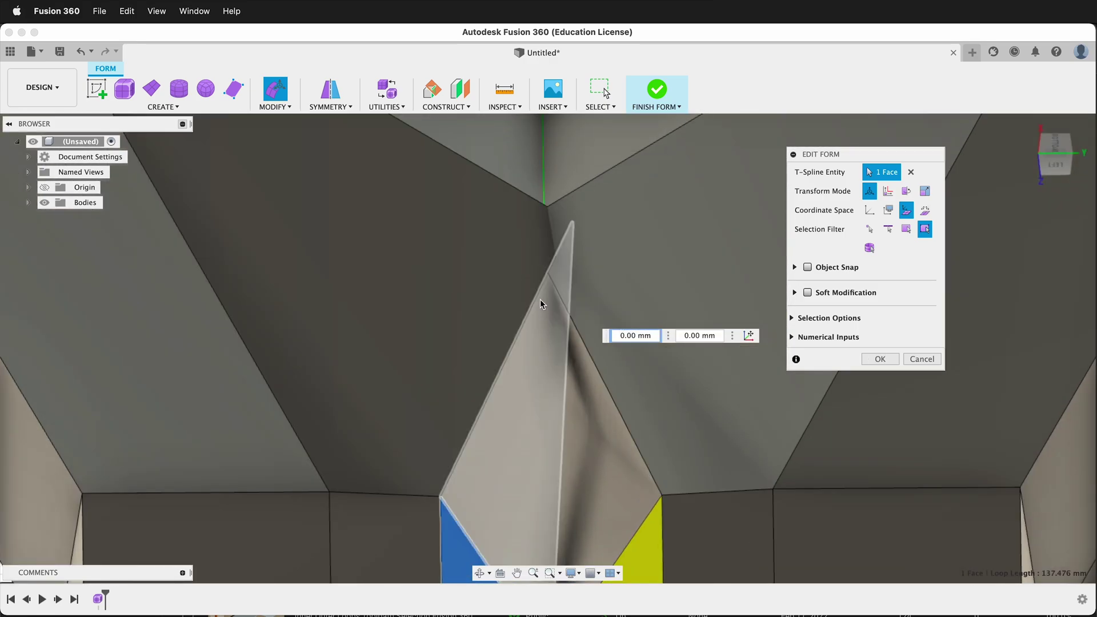
{"action": "scroll", "coordinate": [554, 255], "scroll_direction": "down", "scroll_amount": 5}
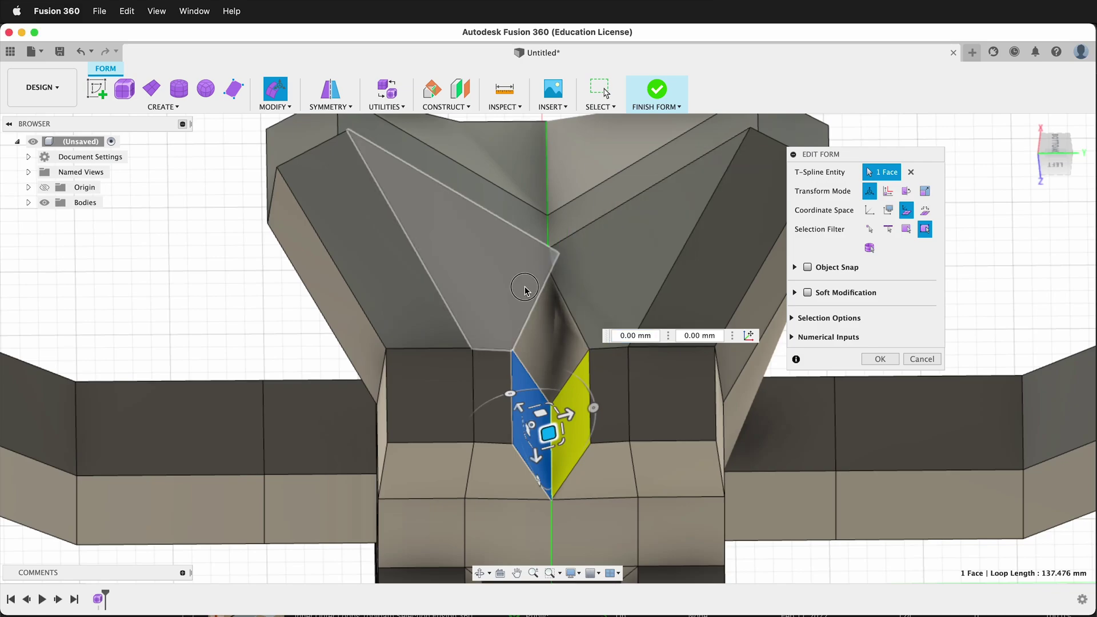
{"action": "left_click", "coordinate": [540, 277]}
{"action": "left_click", "coordinate": [557, 283]}
{"action": "left_click_drag", "start_coordinate": [562, 290], "coordinate": [594, 246]}
{"action": "middle_click_drag", "start_coordinate": [592, 338], "coordinate": [461, 351], "text": "shift"}
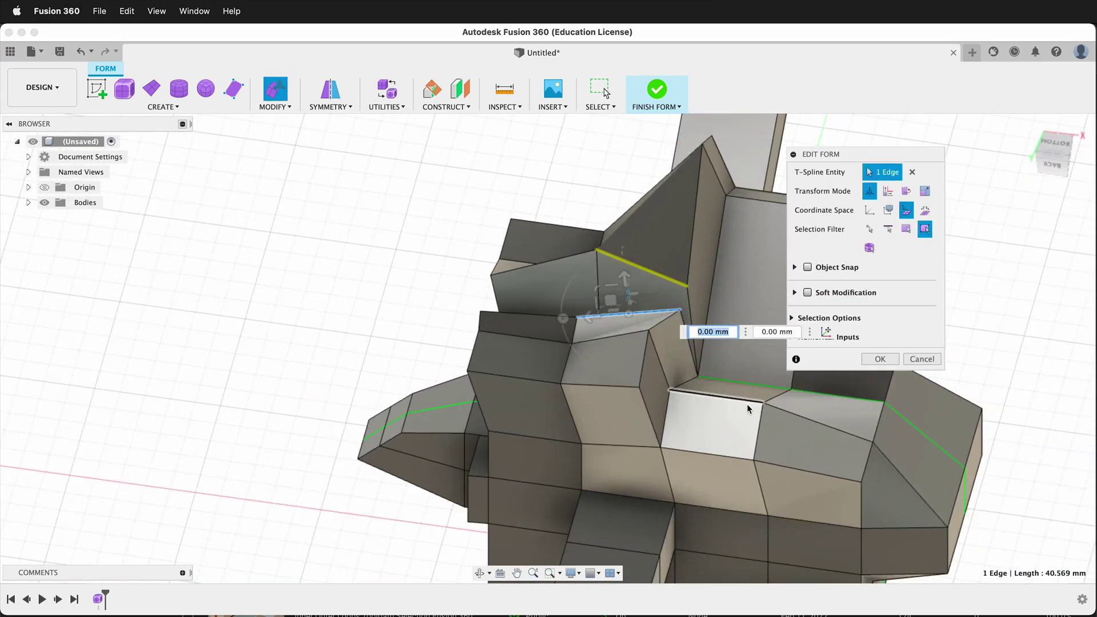
{"action": "middle_click_drag", "start_coordinate": [746, 404], "coordinate": [705, 402], "text": "shift"}
{"action": "left_click", "coordinate": [879, 358]}
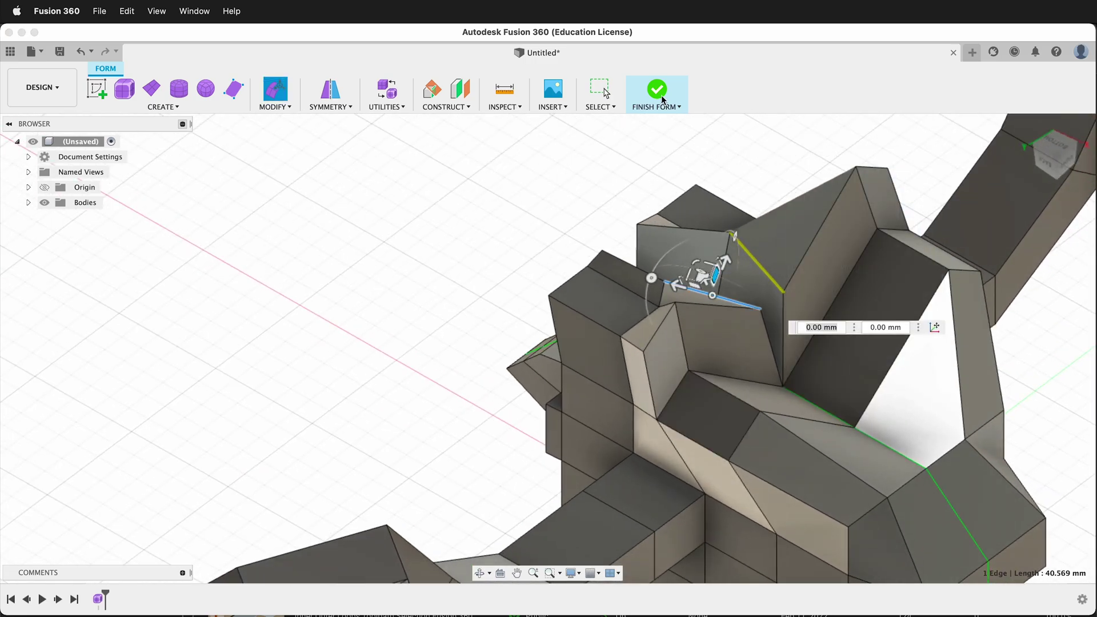
- Finish the form to convert it into a solid body and inspect it from the back end
{"action": "left_click", "coordinate": [645, 105]}
{"action": "middle_click_drag", "start_coordinate": [513, 214], "coordinate": [401, 317], "text": "shift"}
{"action": "scroll", "coordinate": [515, 330], "scroll_direction": "up", "scroll_amount": 6}
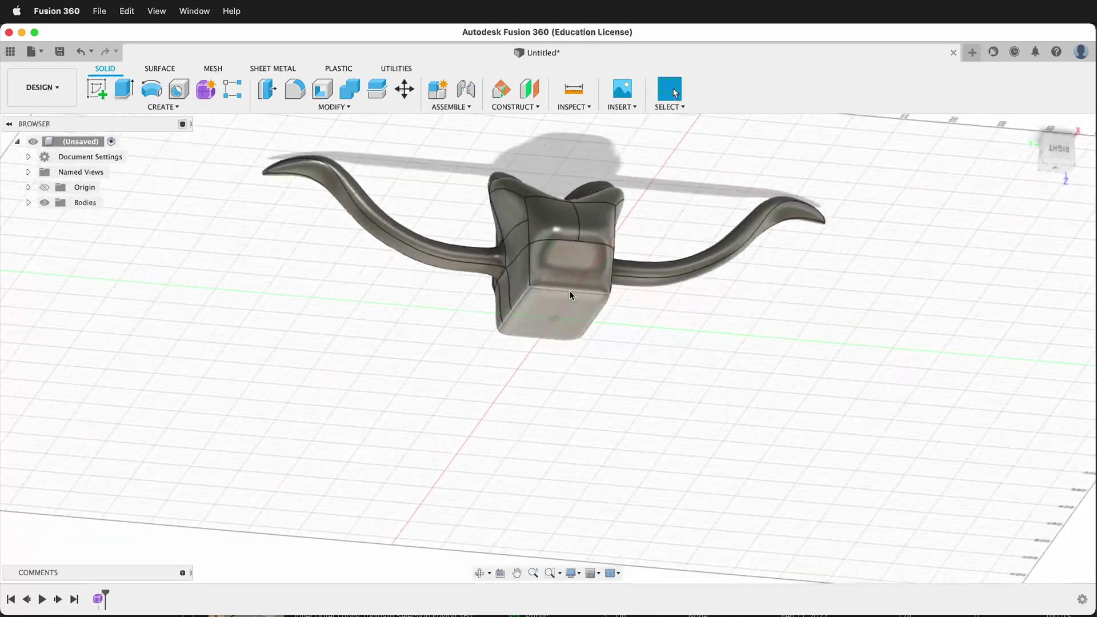
{"action": "scroll", "coordinate": [515, 329], "scroll_direction": "down", "scroll_amount": 5}
{"action": "middle_click_drag", "start_coordinate": [600, 301], "coordinate": [655, 319], "text": "shift"}
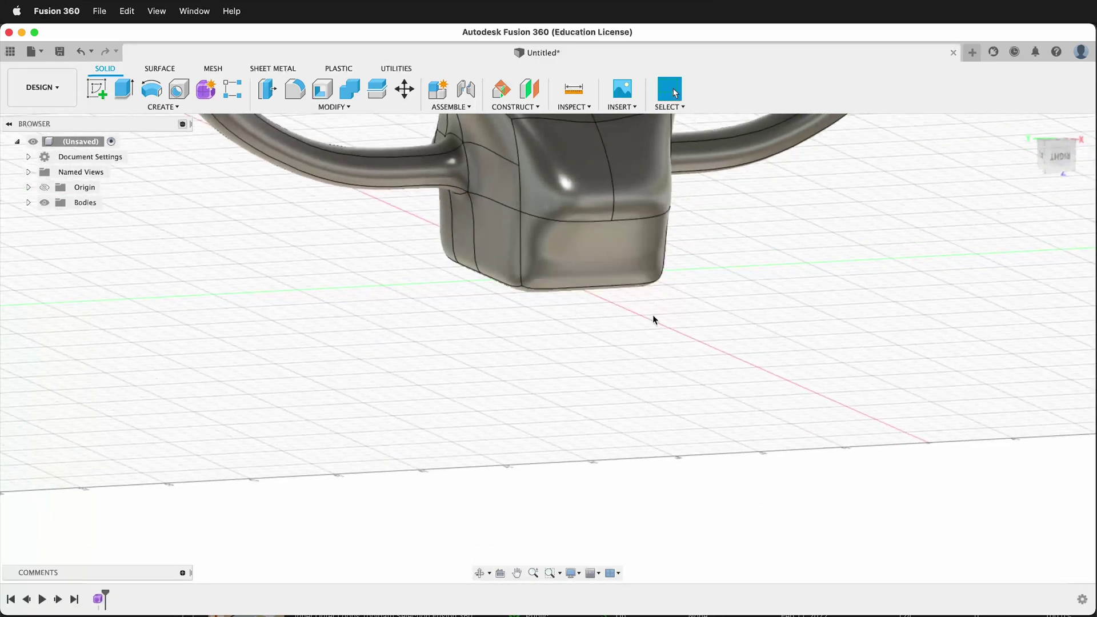
- Start a sketch on the vertical plane across the body, project the whole body's outline, and draw a circle over its middle
{"action": "left_click", "coordinate": [97, 89]}
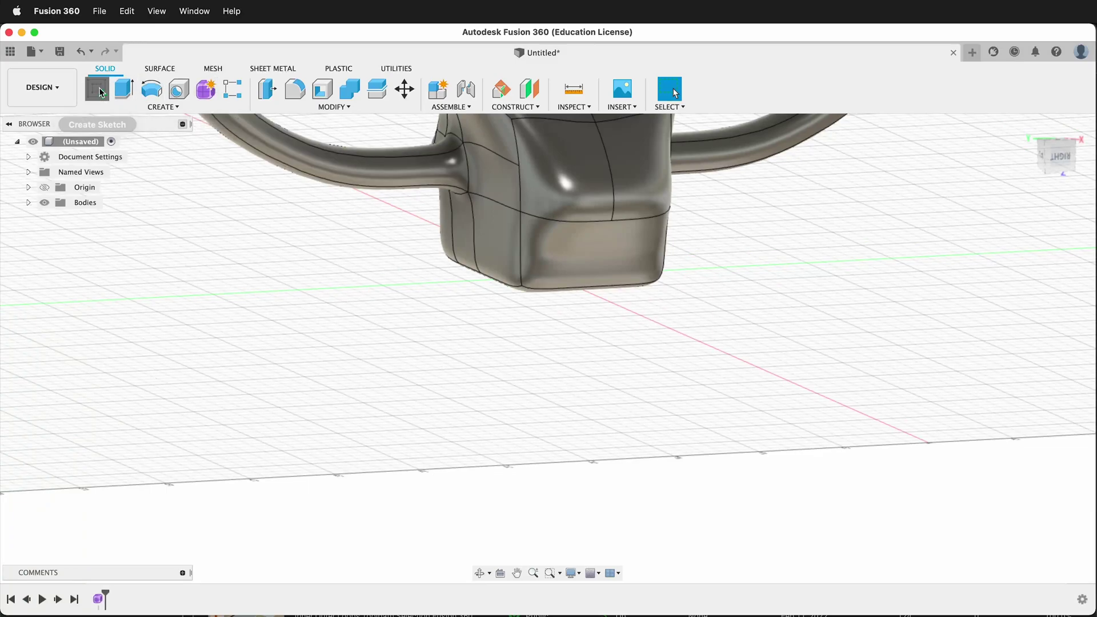
{"action": "left_click", "coordinate": [519, 337]}
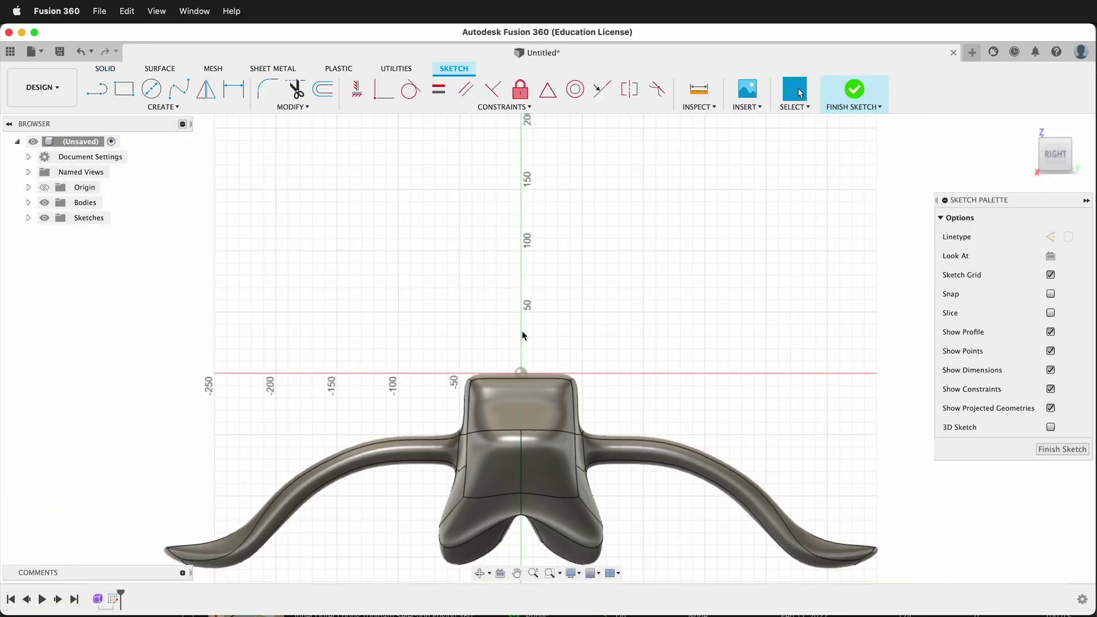
{"action": "key", "text": "p"}
{"action": "left_click", "coordinate": [468, 374]}
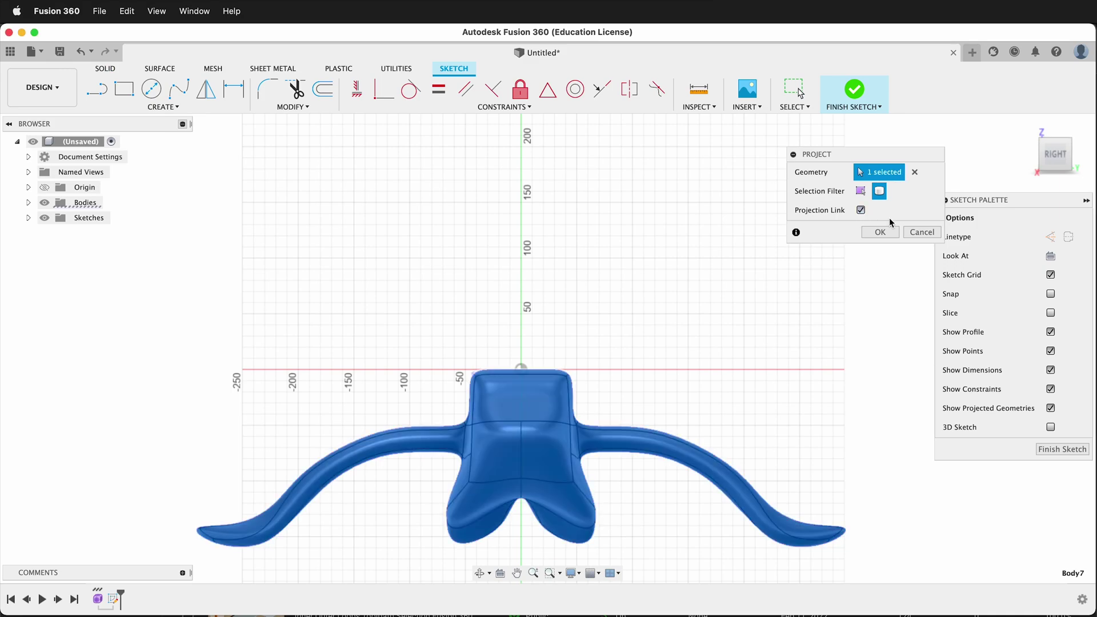
{"action": "left_click", "coordinate": [872, 236]}
{"action": "key", "text": "c"}
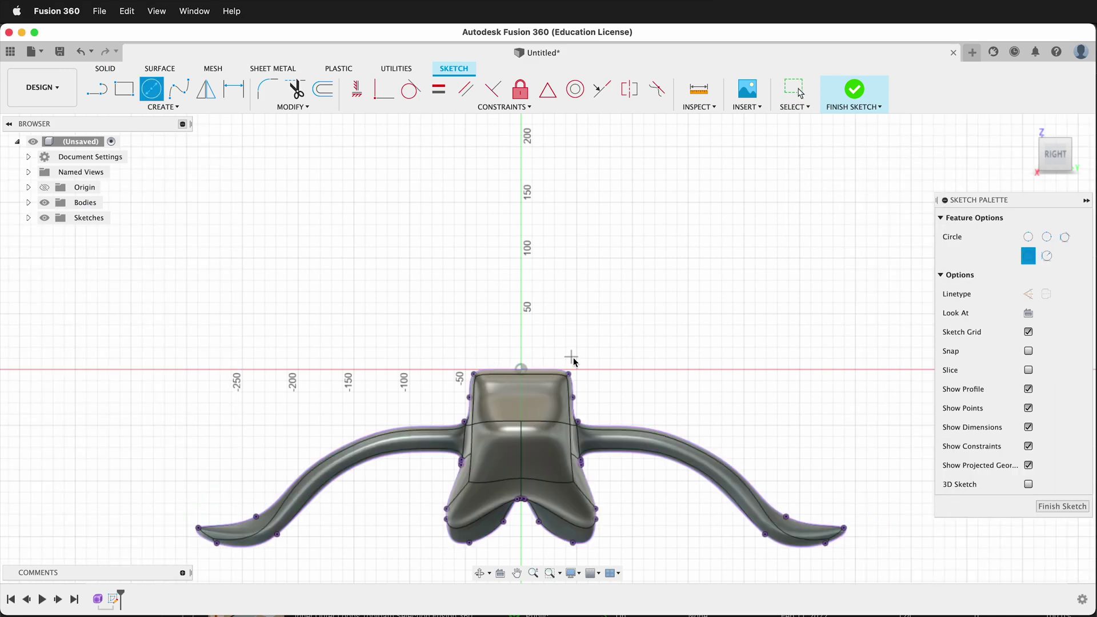
{"action": "left_click", "coordinate": [531, 437]}
- Extrude the circle symmetrically by 270 mm as a cut through the full length of the body
{"action": "key", "text": "e"}
{"action": "left_click", "coordinate": [526, 424]}
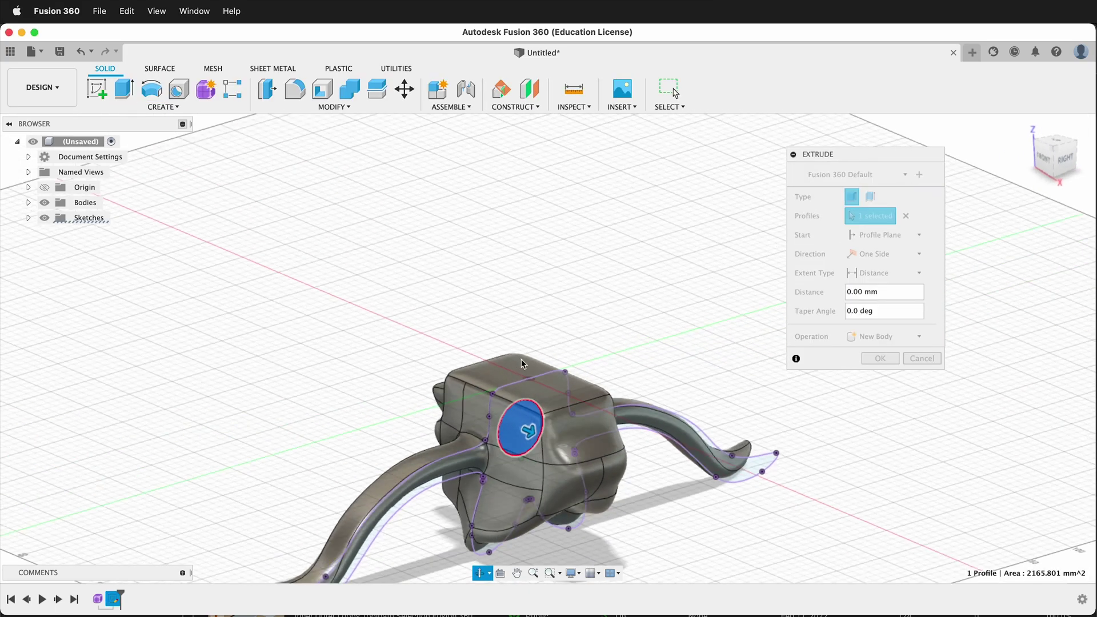
{"action": "middle_click_drag", "start_coordinate": [520, 359], "coordinate": [567, 392], "text": "shift"}
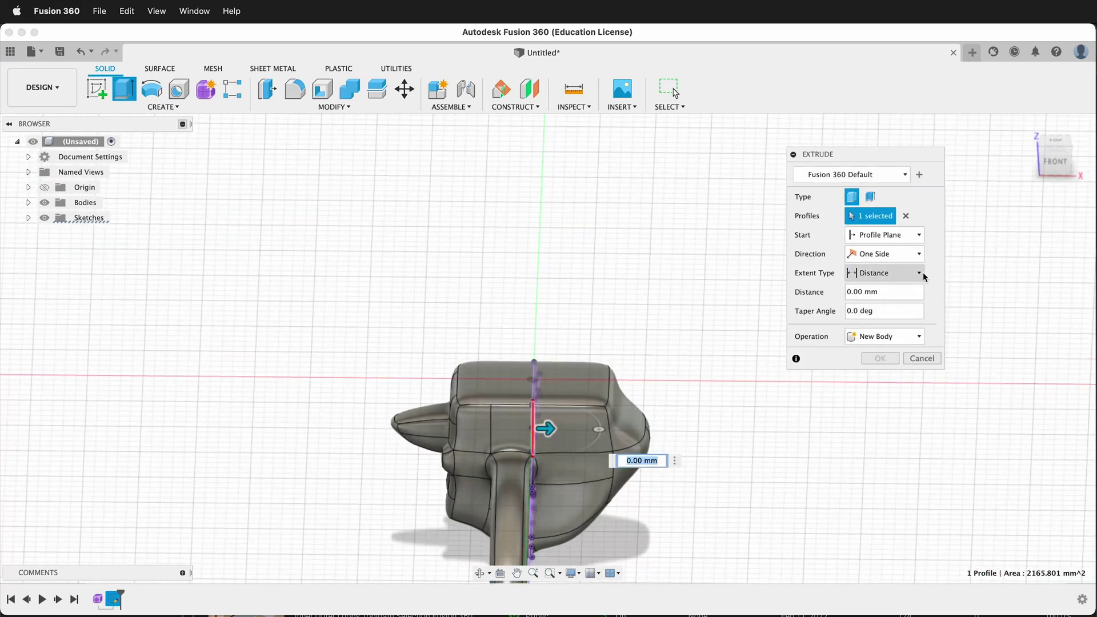
{"action": "left_click", "coordinate": [891, 254]}
{"action": "left_click", "coordinate": [879, 297]}
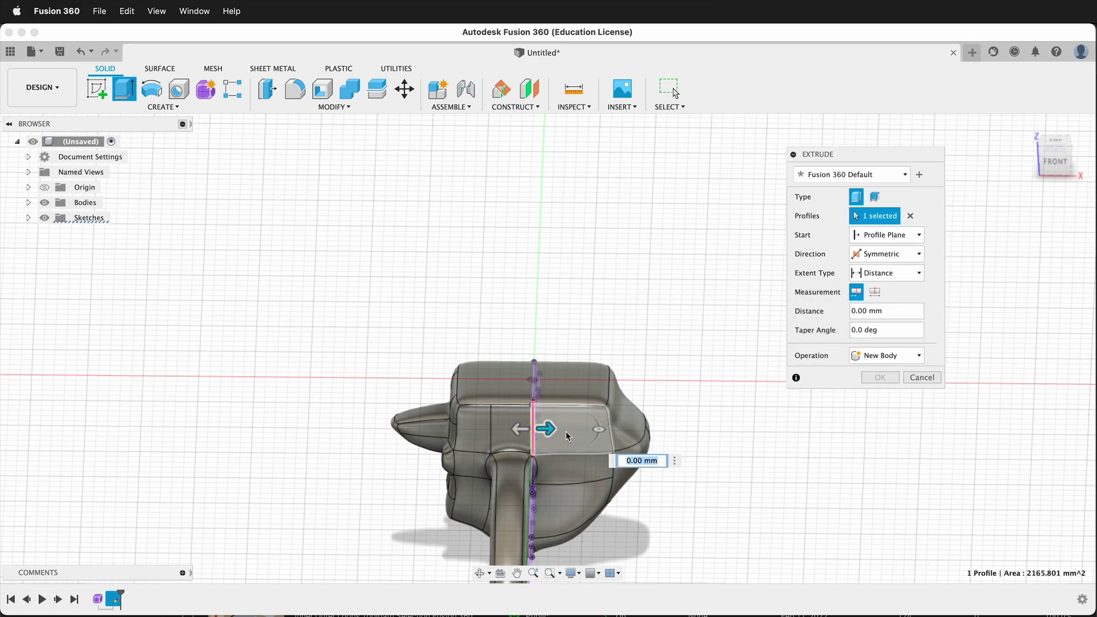
{"action": "left_click_drag", "start_coordinate": [550, 430], "coordinate": [846, 432]}
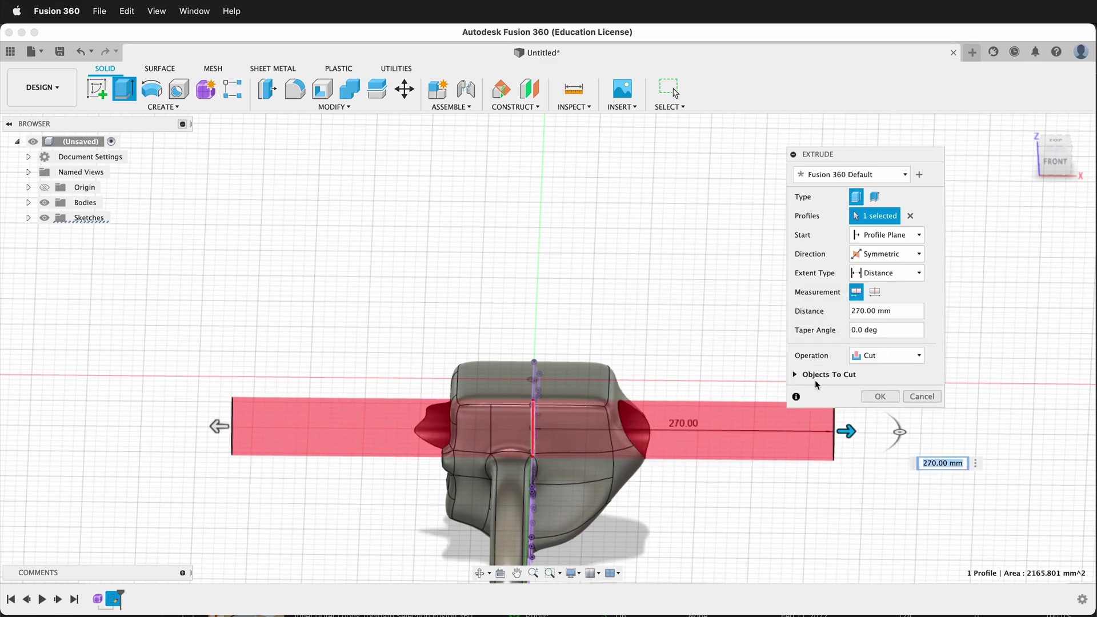
{"action": "left_click", "coordinate": [878, 395]}
- Fillet the three rim edges of the round hole on the body's back end with a radius of about 2.5 mm
{"action": "middle_click_drag", "start_coordinate": [632, 450], "coordinate": [701, 461], "text": "shift"}
{"action": "scroll", "coordinate": [701, 462], "scroll_direction": "up", "scroll_amount": 10}
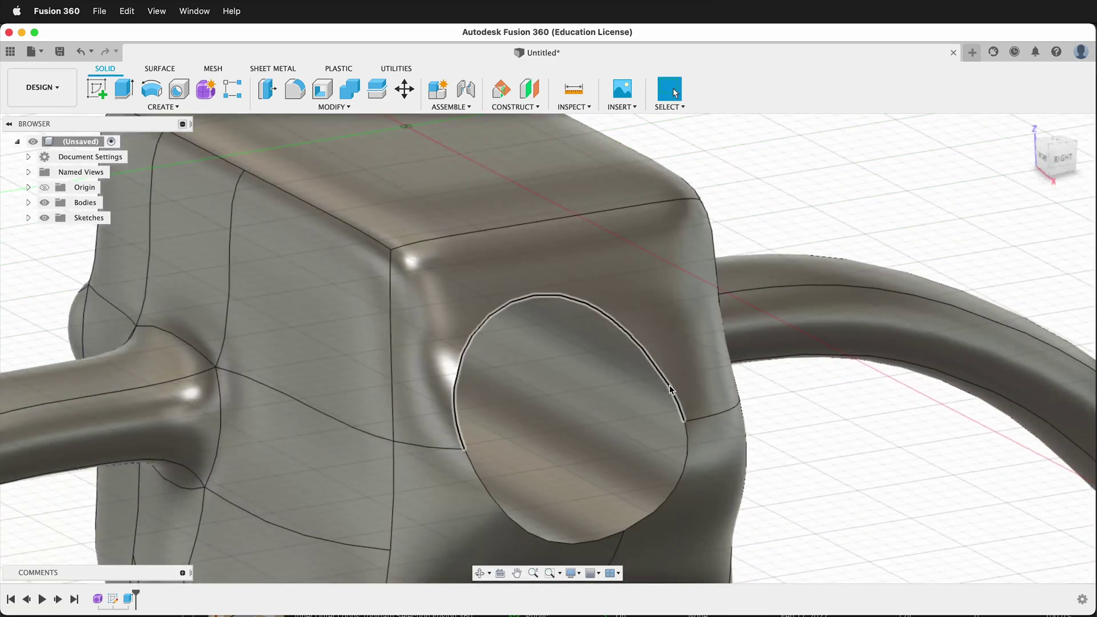
{"action": "left_click", "coordinate": [669, 393]}
{"action": "left_click", "coordinate": [685, 444], "text": "shift"}
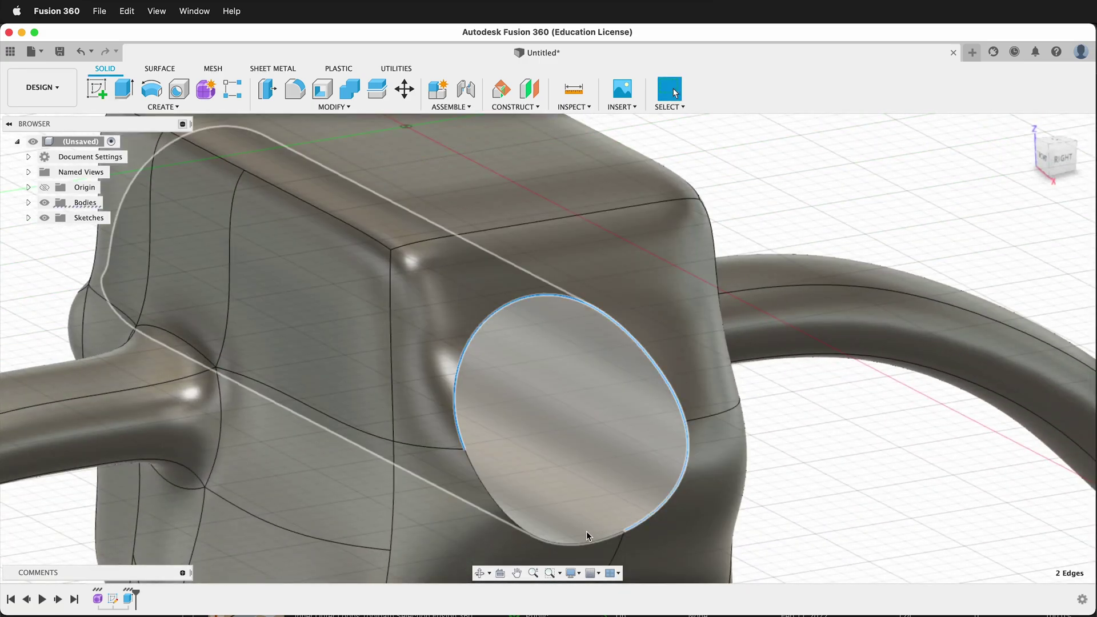
{"action": "left_click", "coordinate": [584, 545], "text": "shift"}
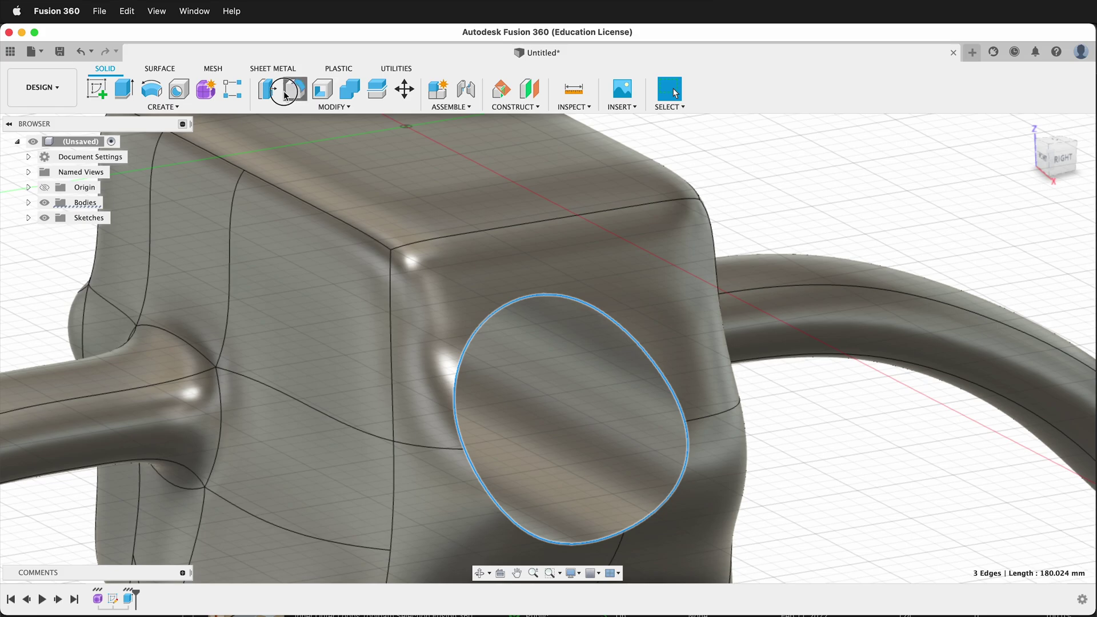
{"action": "left_click", "coordinate": [286, 95]}
{"action": "left_click_drag", "start_coordinate": [668, 384], "coordinate": [672, 390]}
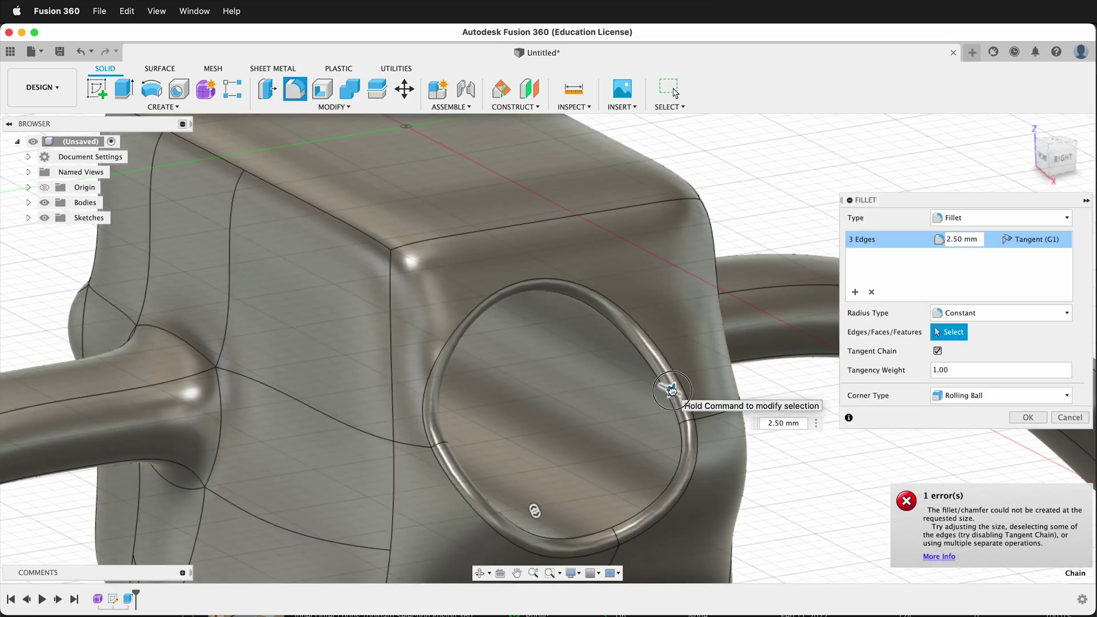
{"action": "key", "text": "Return"}
{"action": "middle_click_drag", "start_coordinate": [668, 384], "coordinate": [265, 352], "text": "shift"}
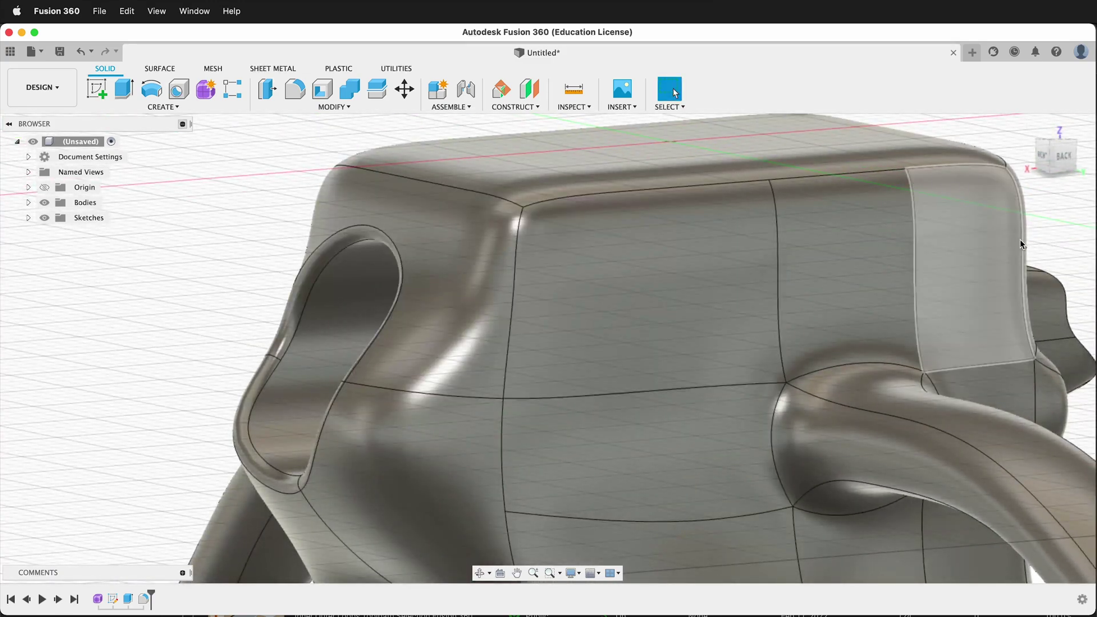
{"action": "middle_click_drag", "start_coordinate": [634, 316], "coordinate": [505, 359], "text": "shift"}
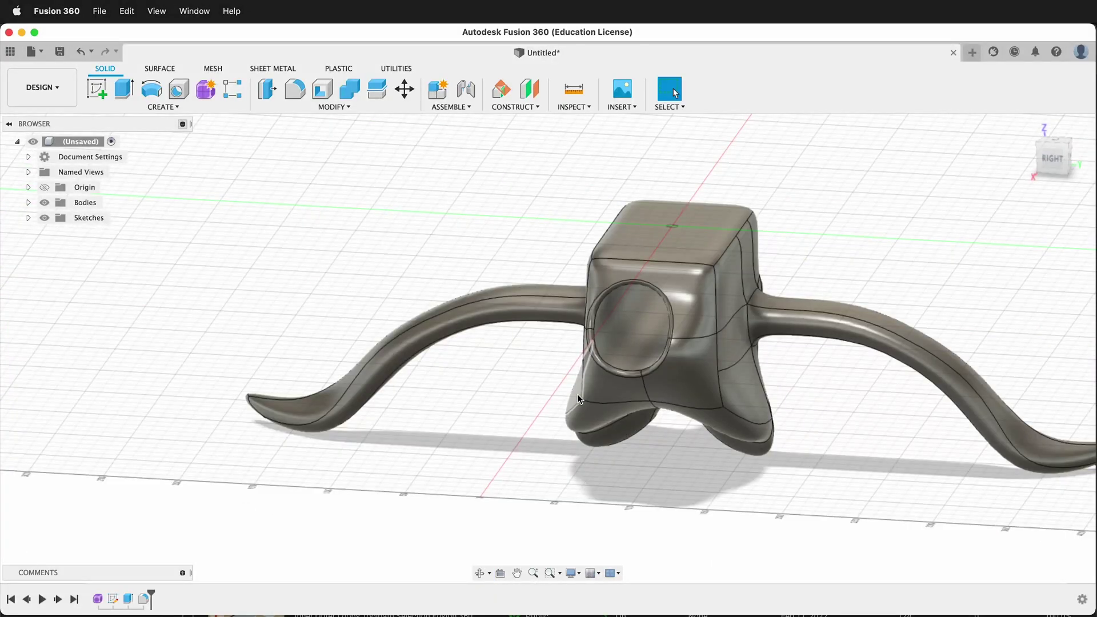
{"action": "middle_click_drag", "start_coordinate": [749, 310], "coordinate": [704, 327], "text": "shift"}
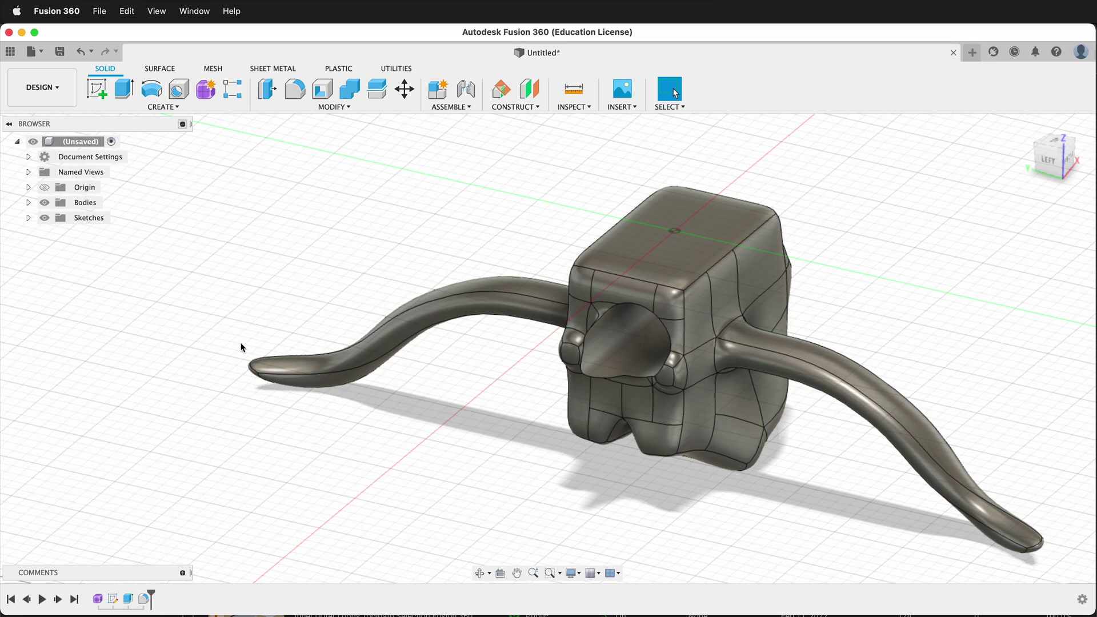
{"action": "middle_click_drag", "start_coordinate": [695, 460], "coordinate": [573, 395], "text": "shift"}
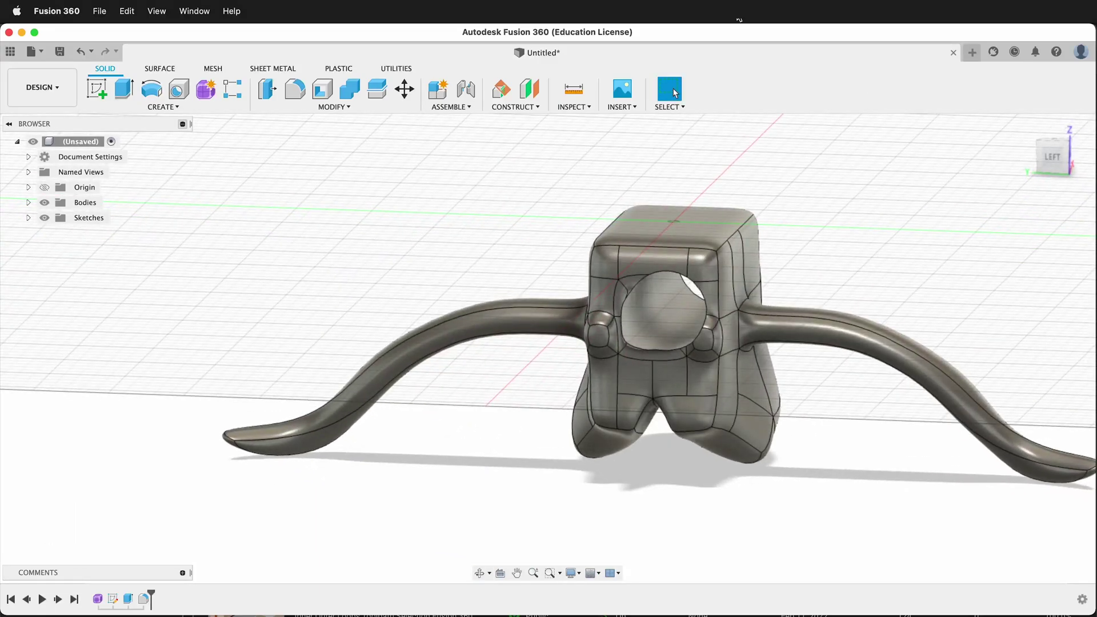